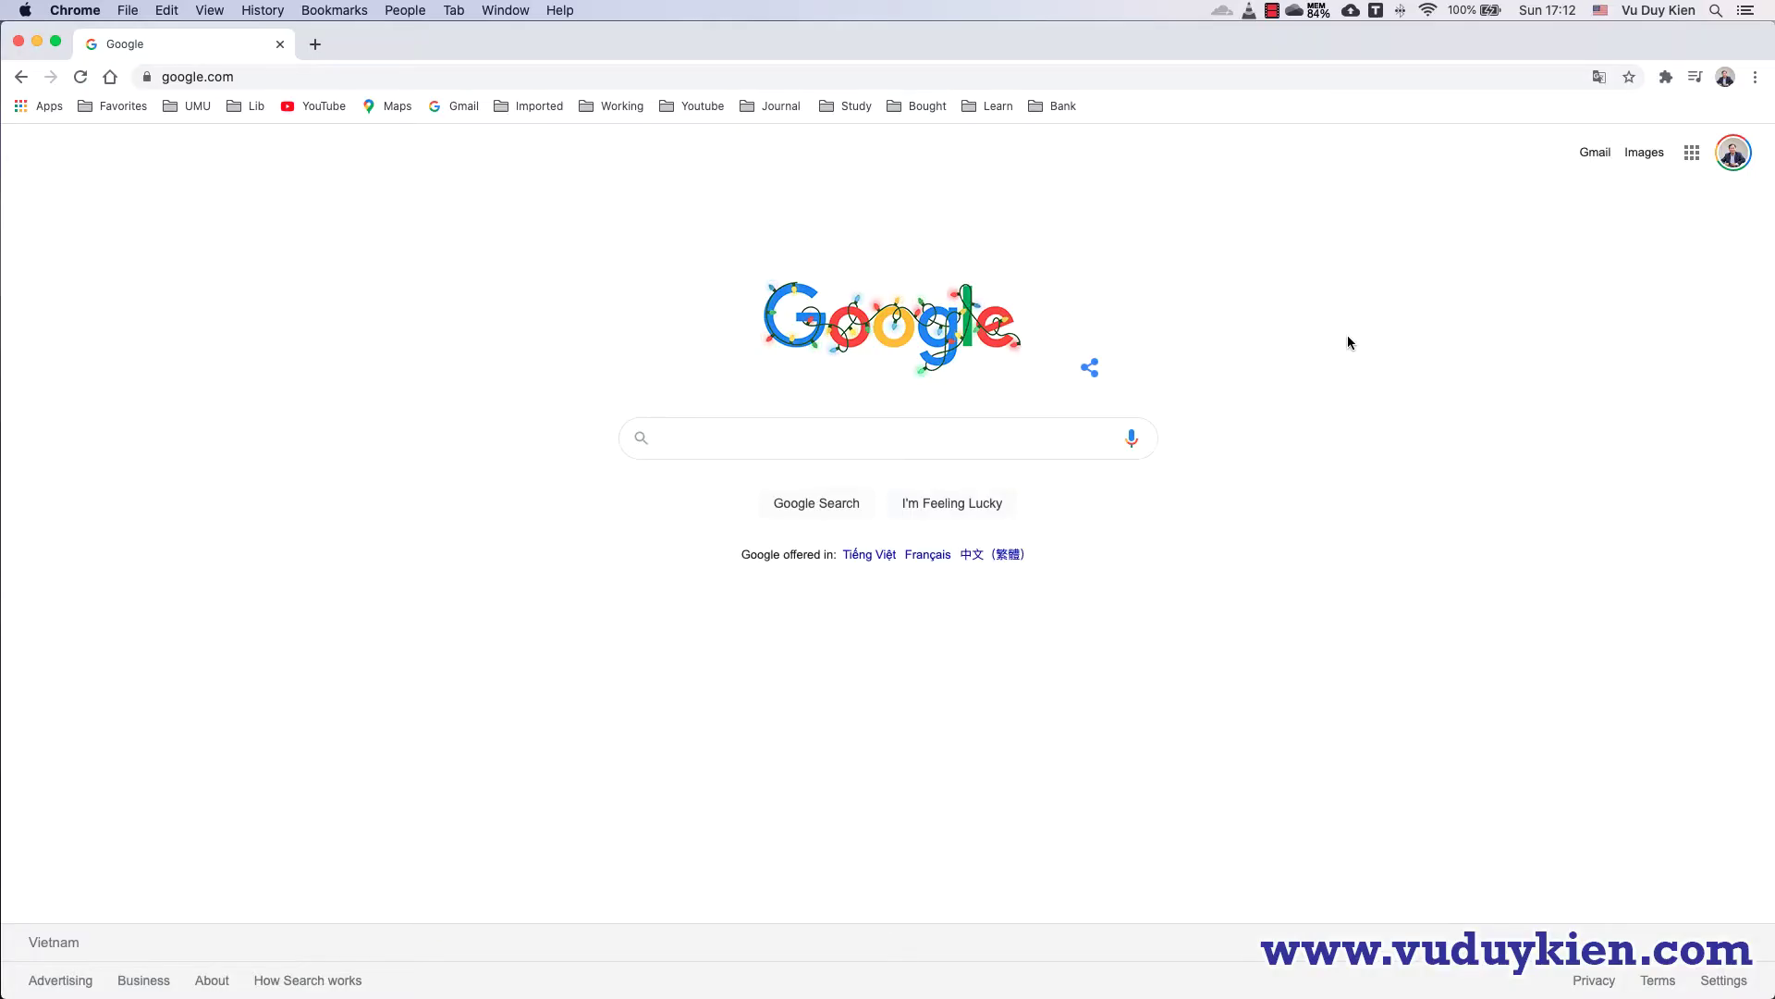
Search Google for "endnote click" and open the Chrome Web Store listing for EndNote Click - Formerly Kopernio.
click(834, 441)
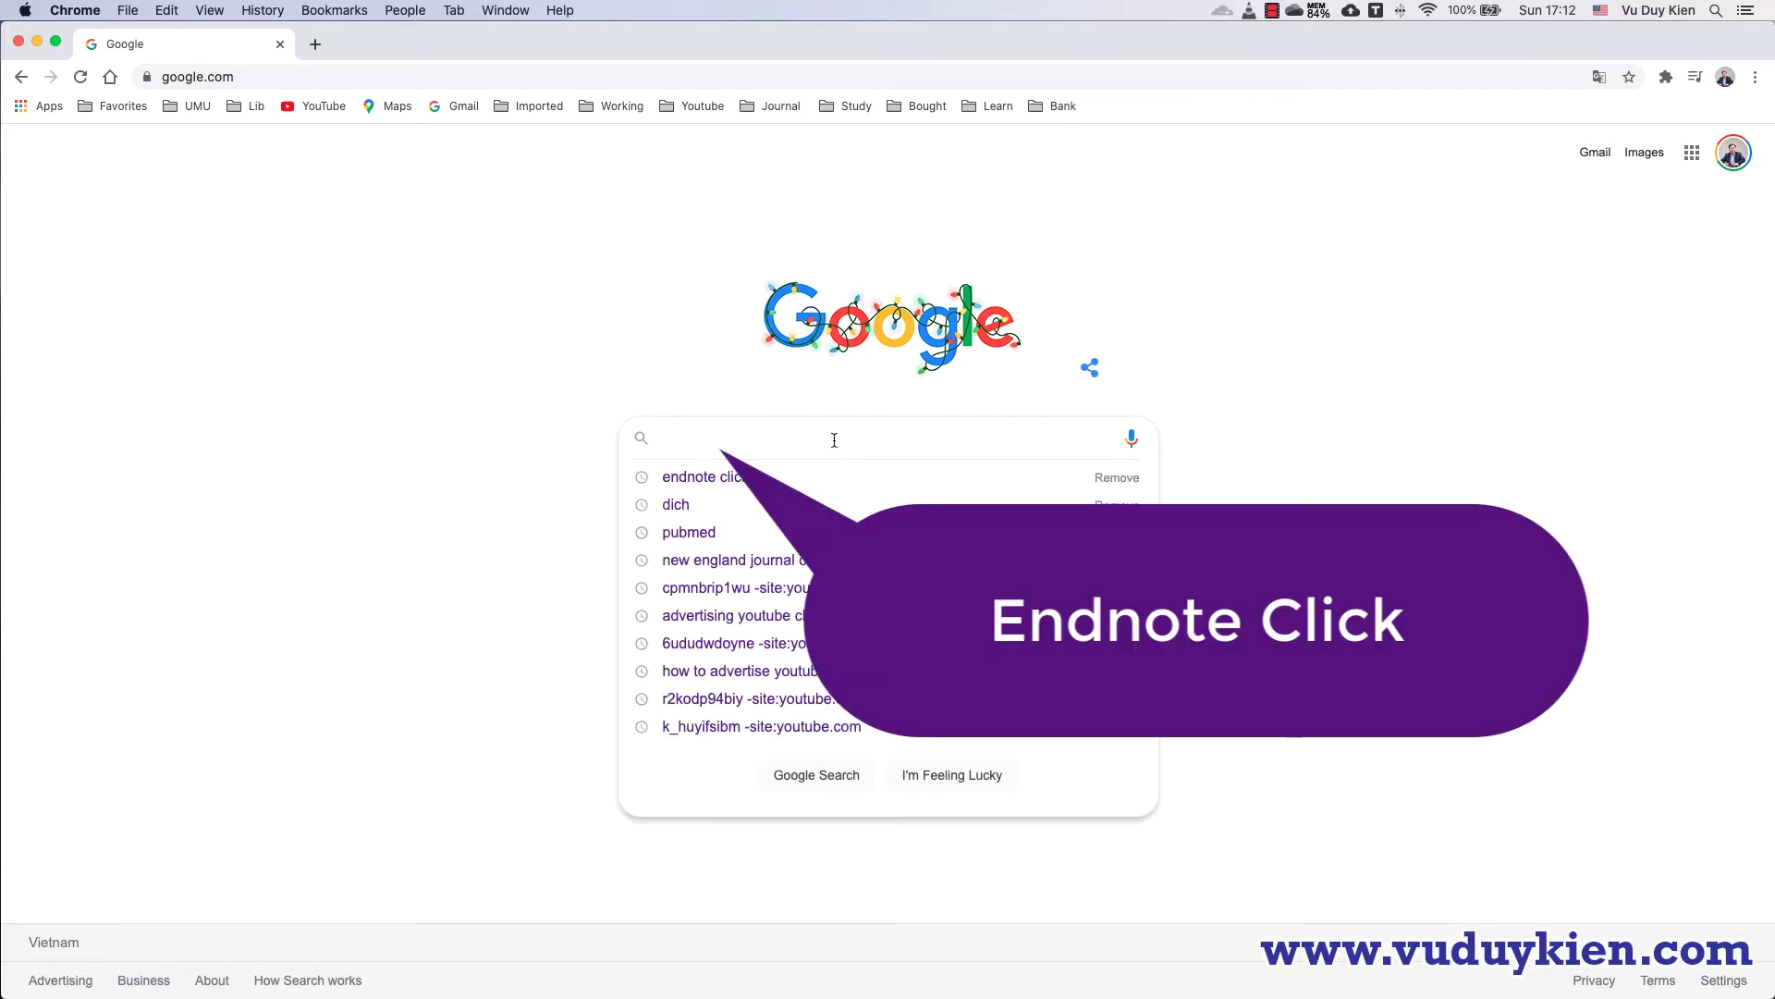
text(endnot)
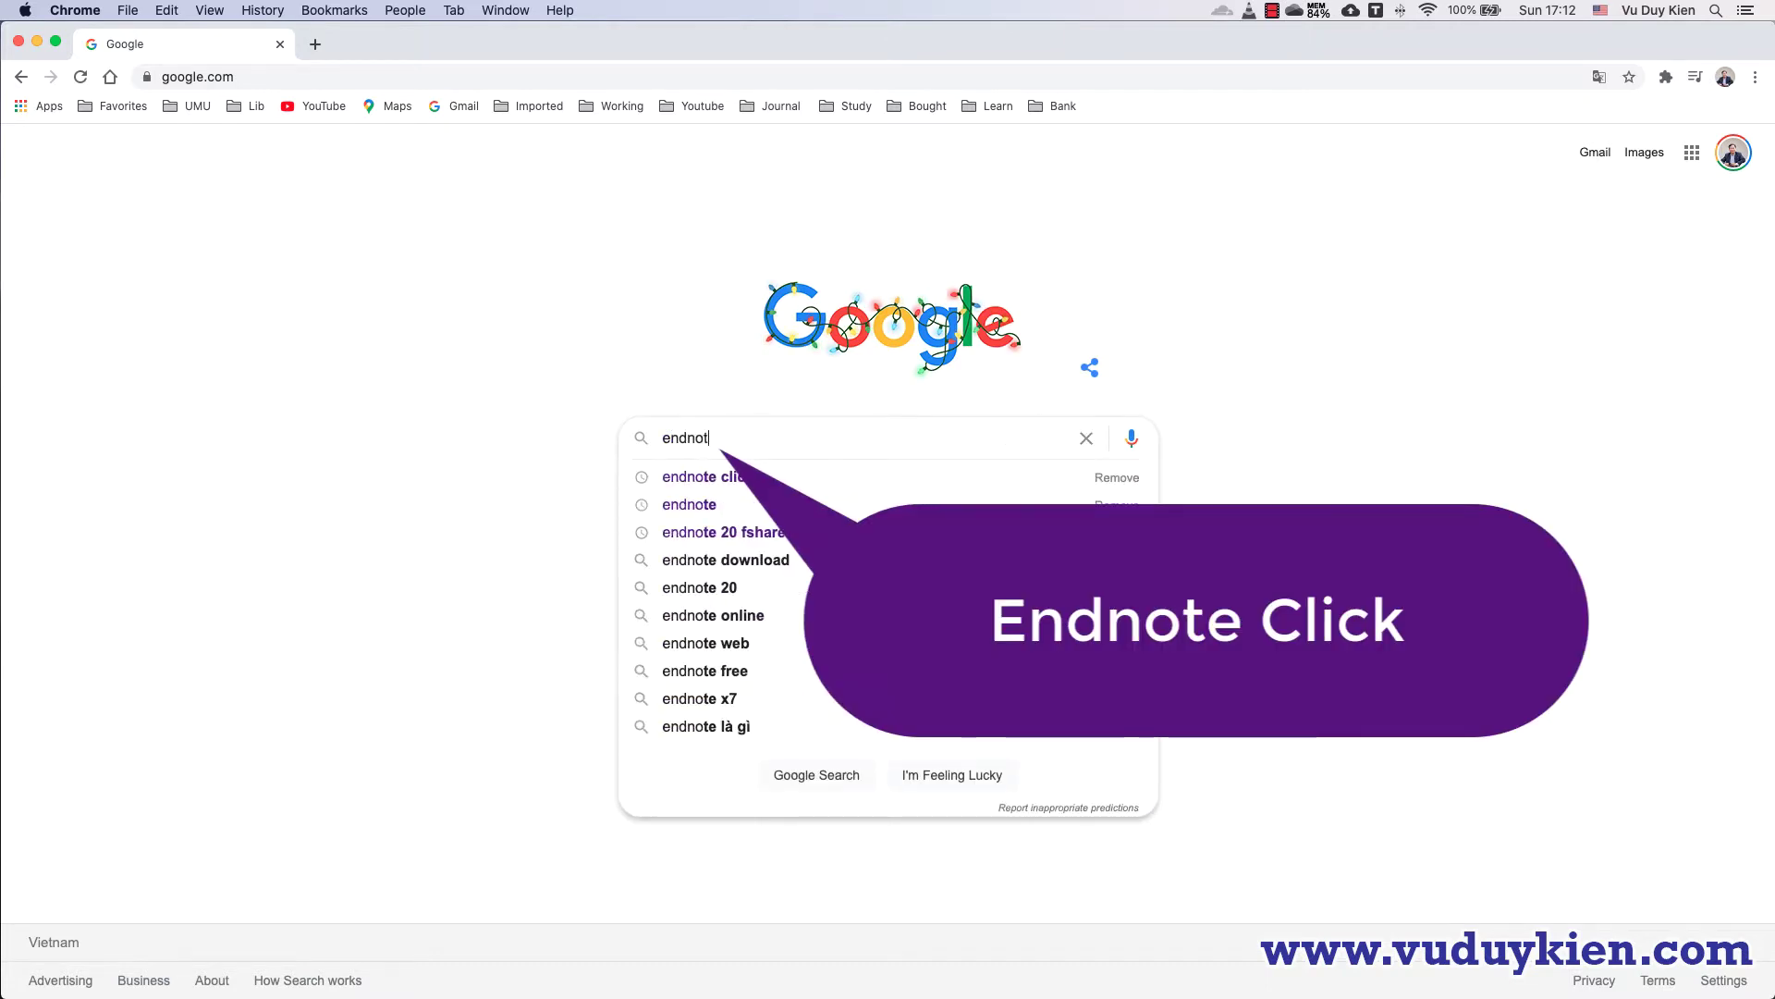
text(e click)
key(Return)
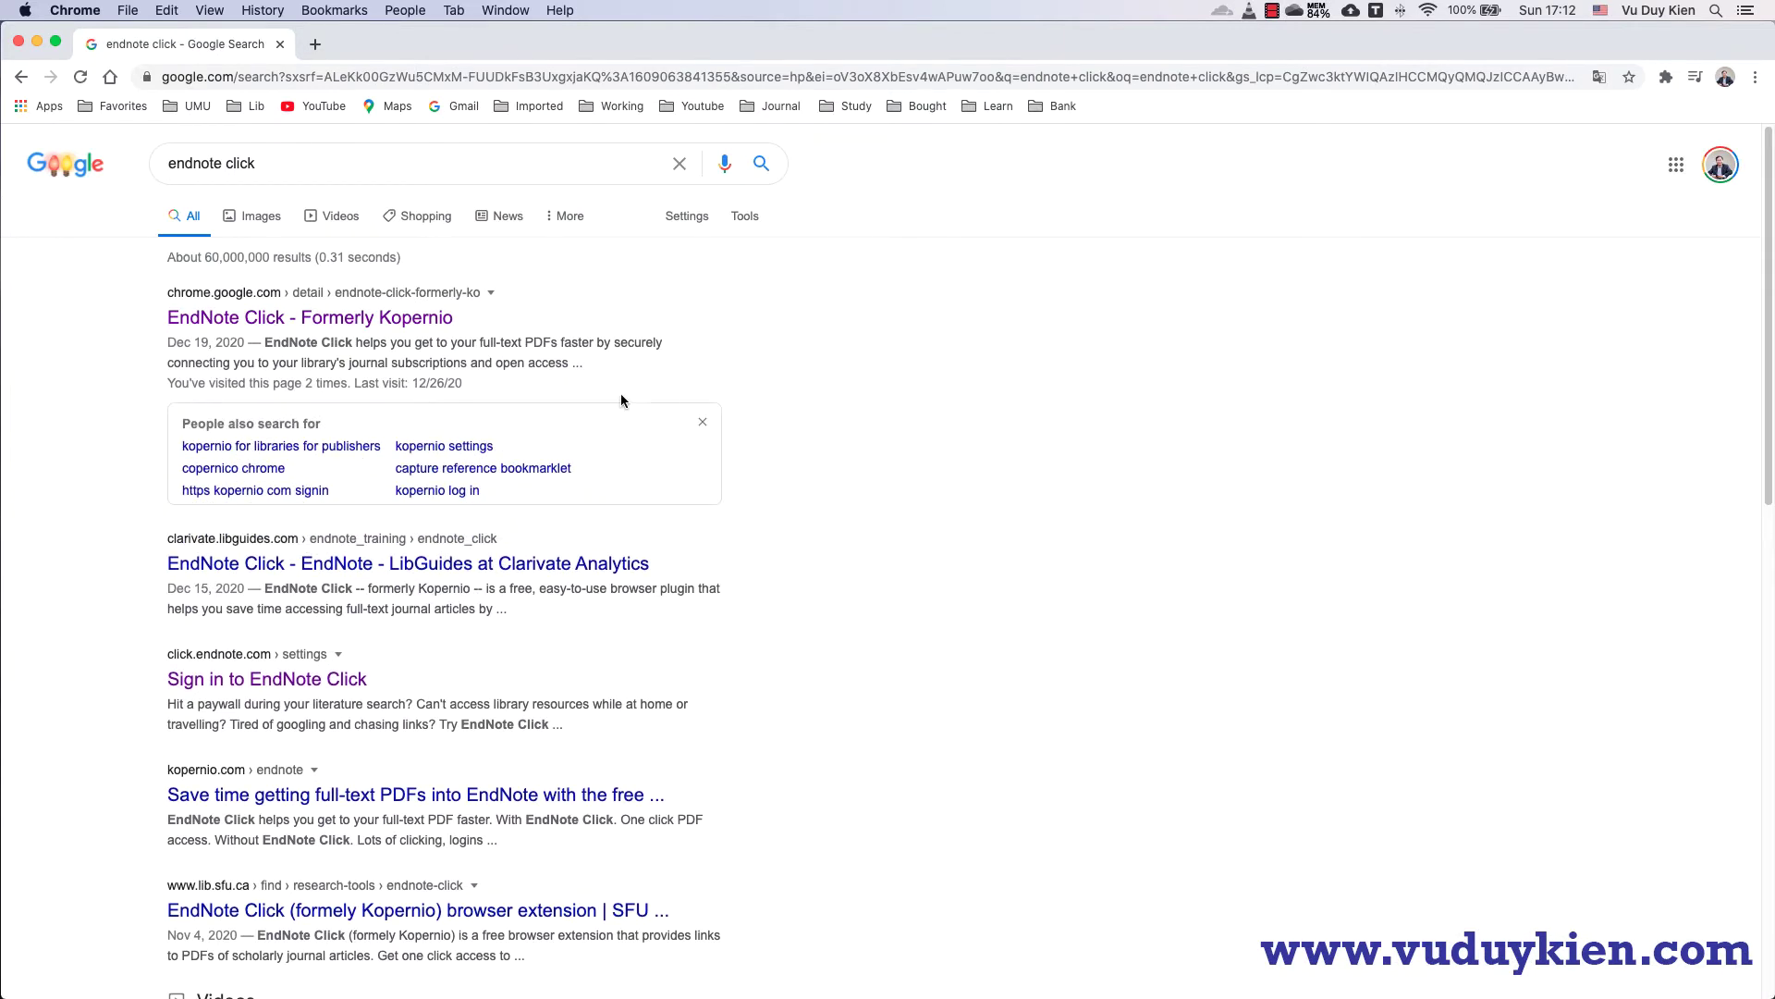
click(347, 322)
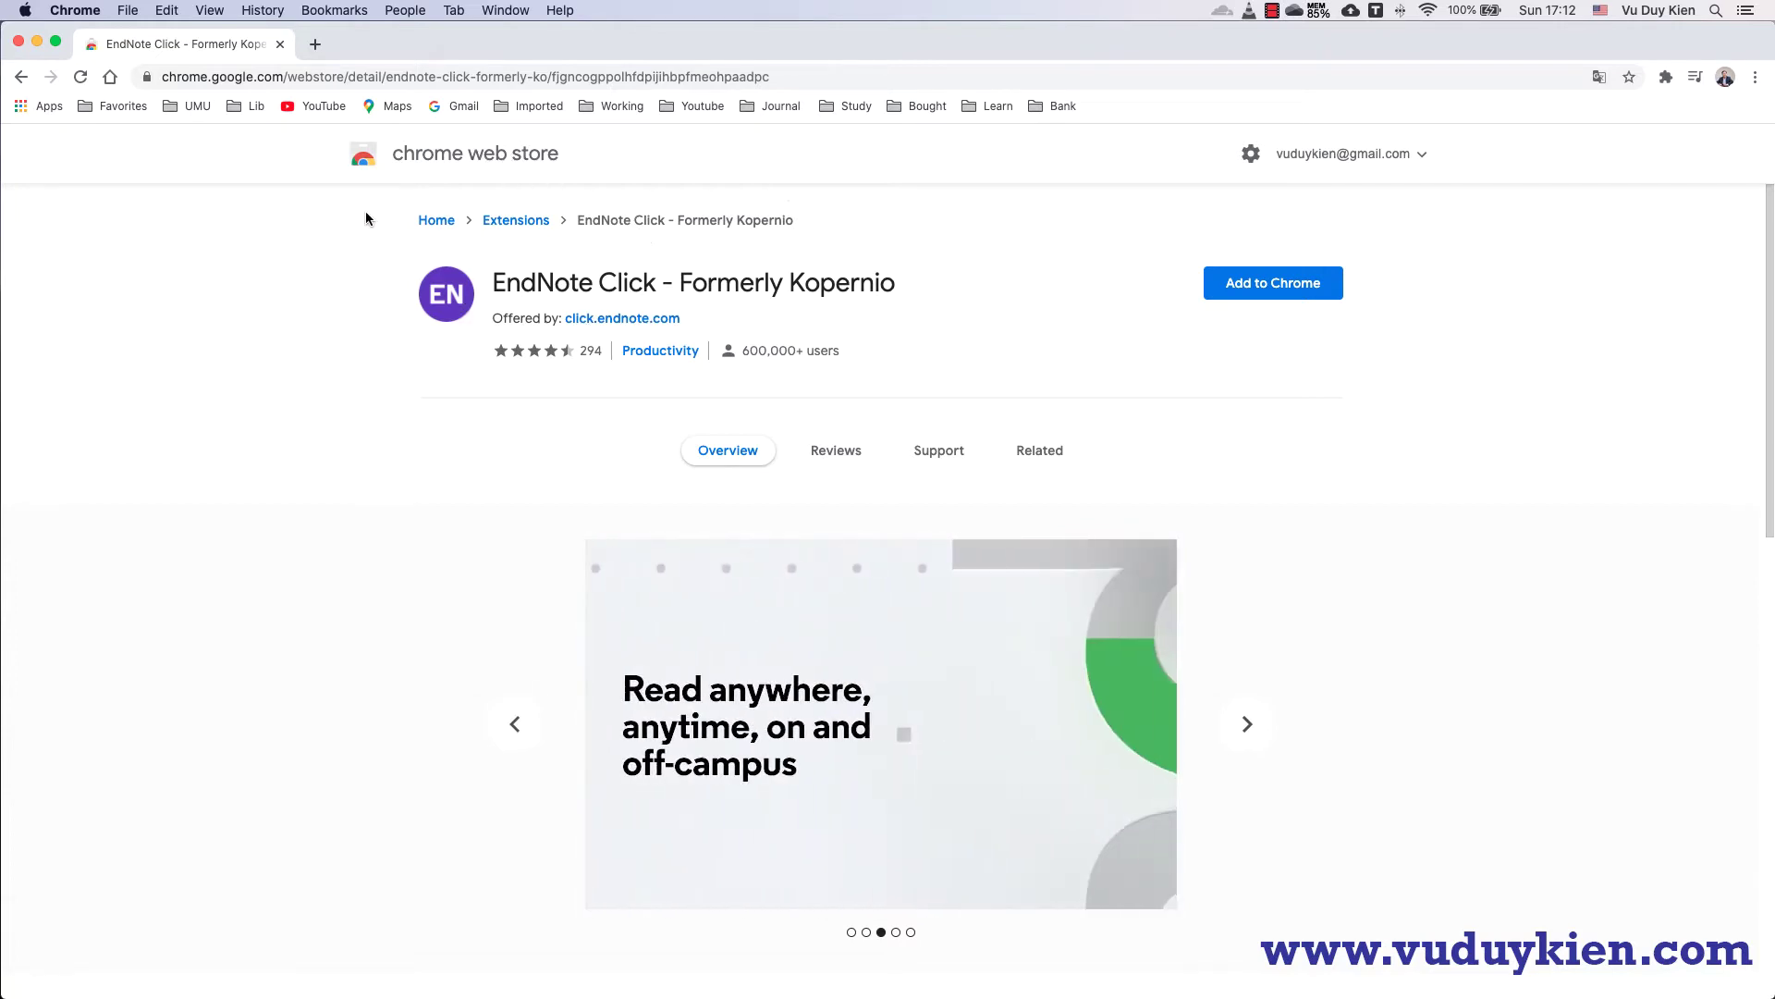
Add the EndNote Click - Formerly Kopernio extension to Chrome and dismiss the installation notice.
click(1251, 290)
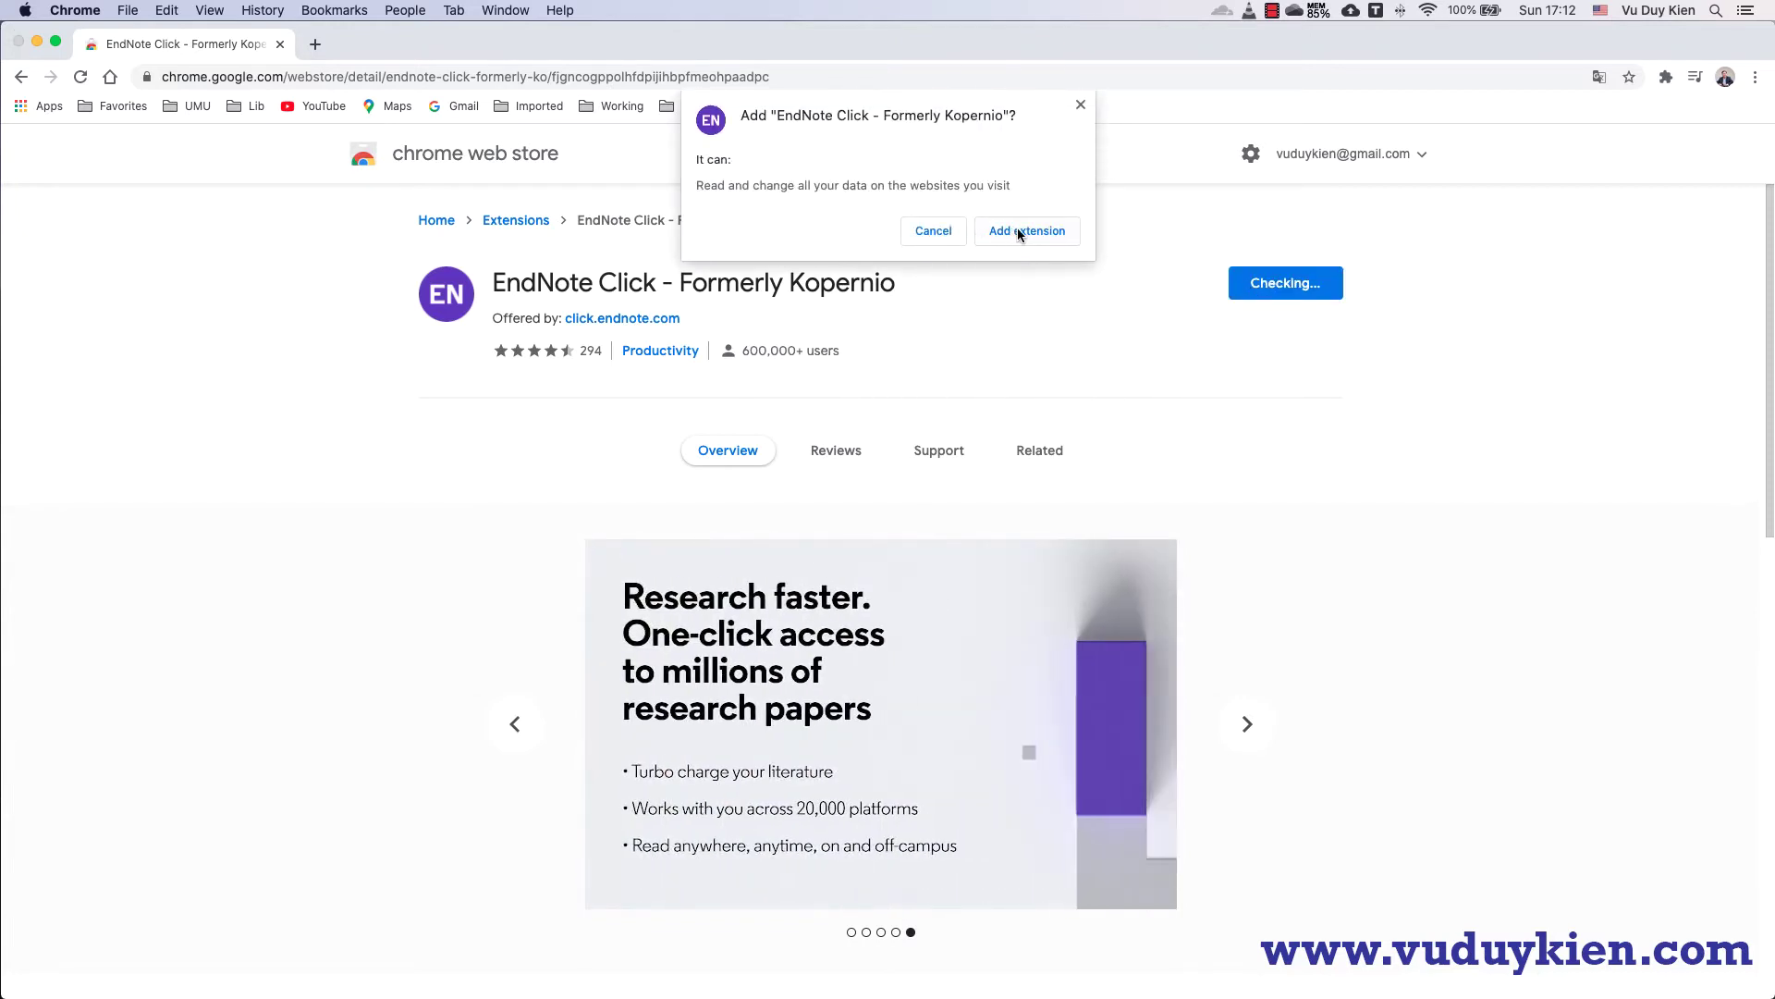
click(1017, 228)
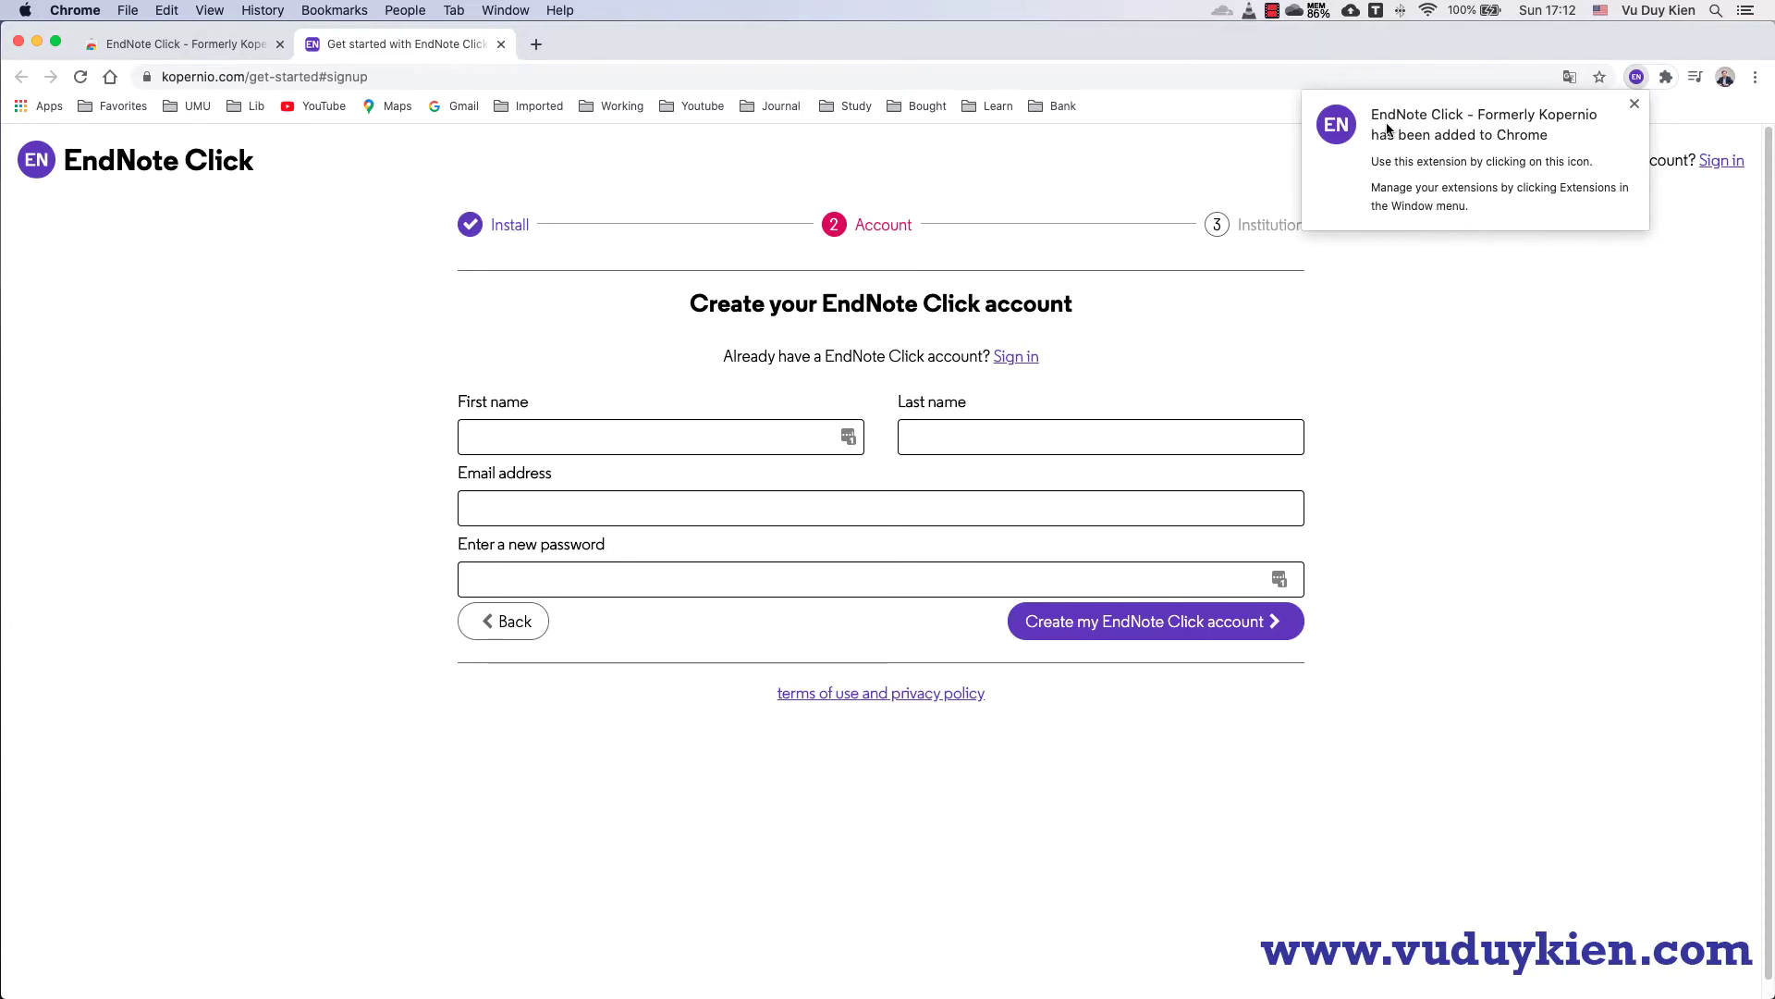
click(1544, 322)
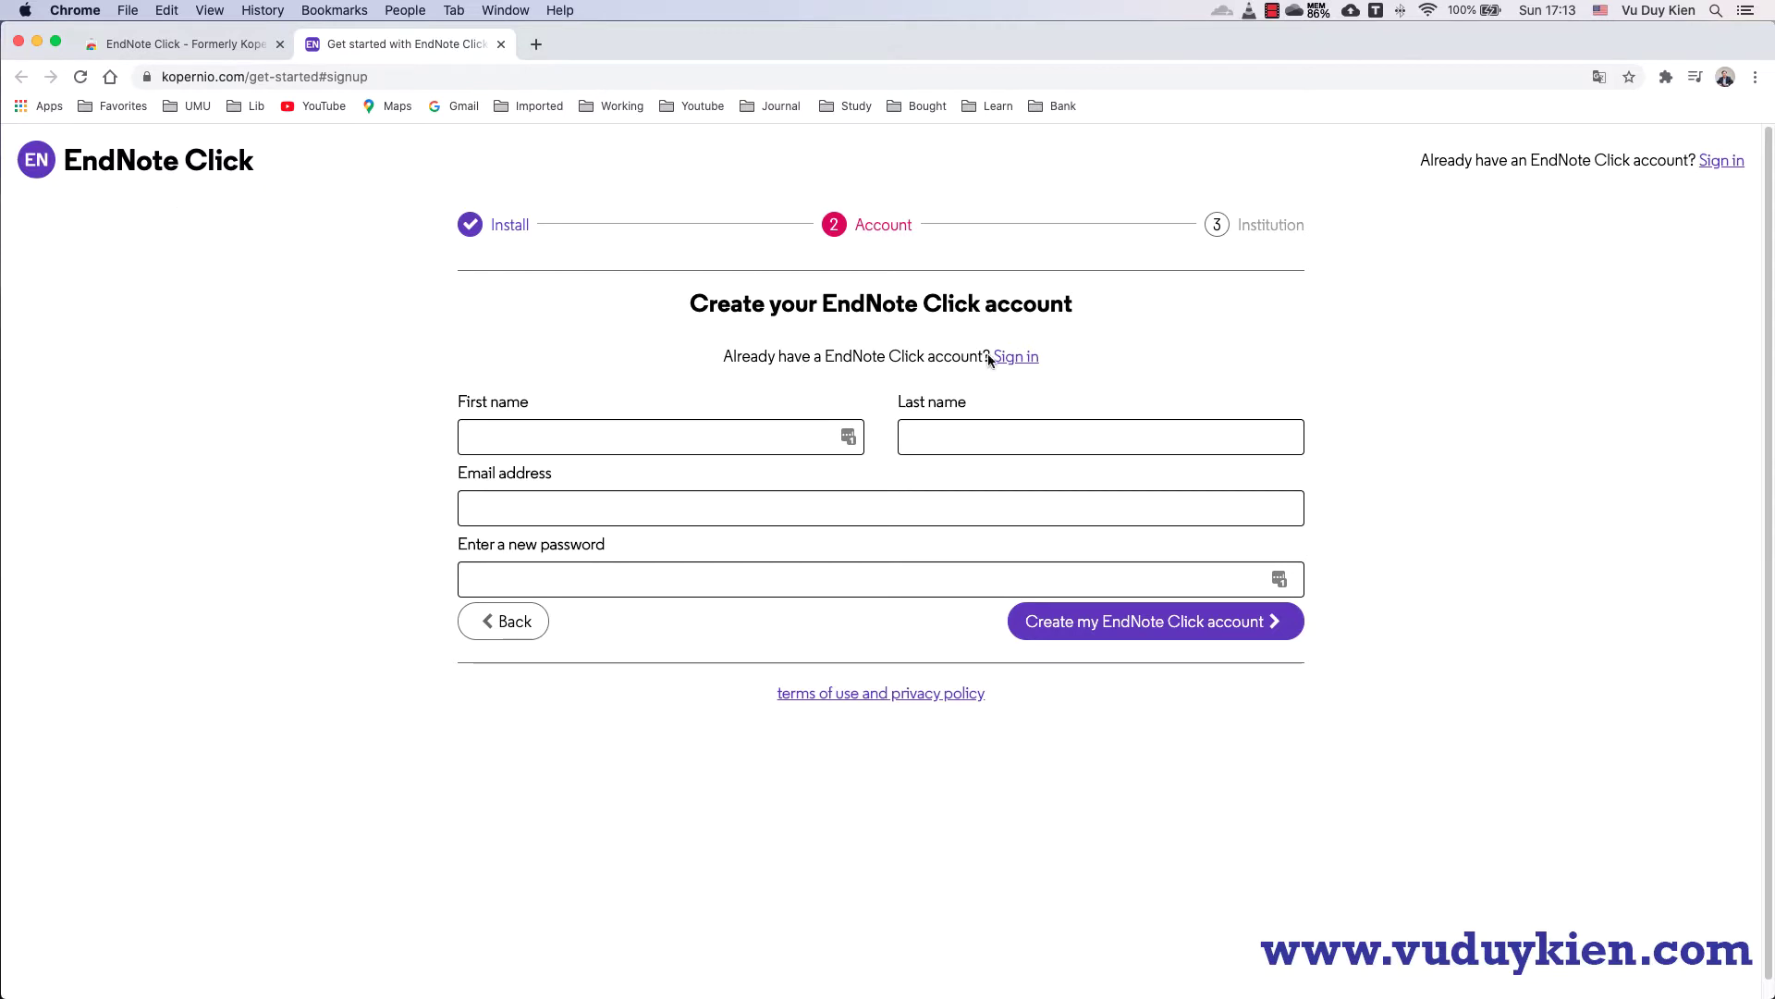
Pin the EndNote Click extension so it stays in the browser toolbar.
click(1667, 76)
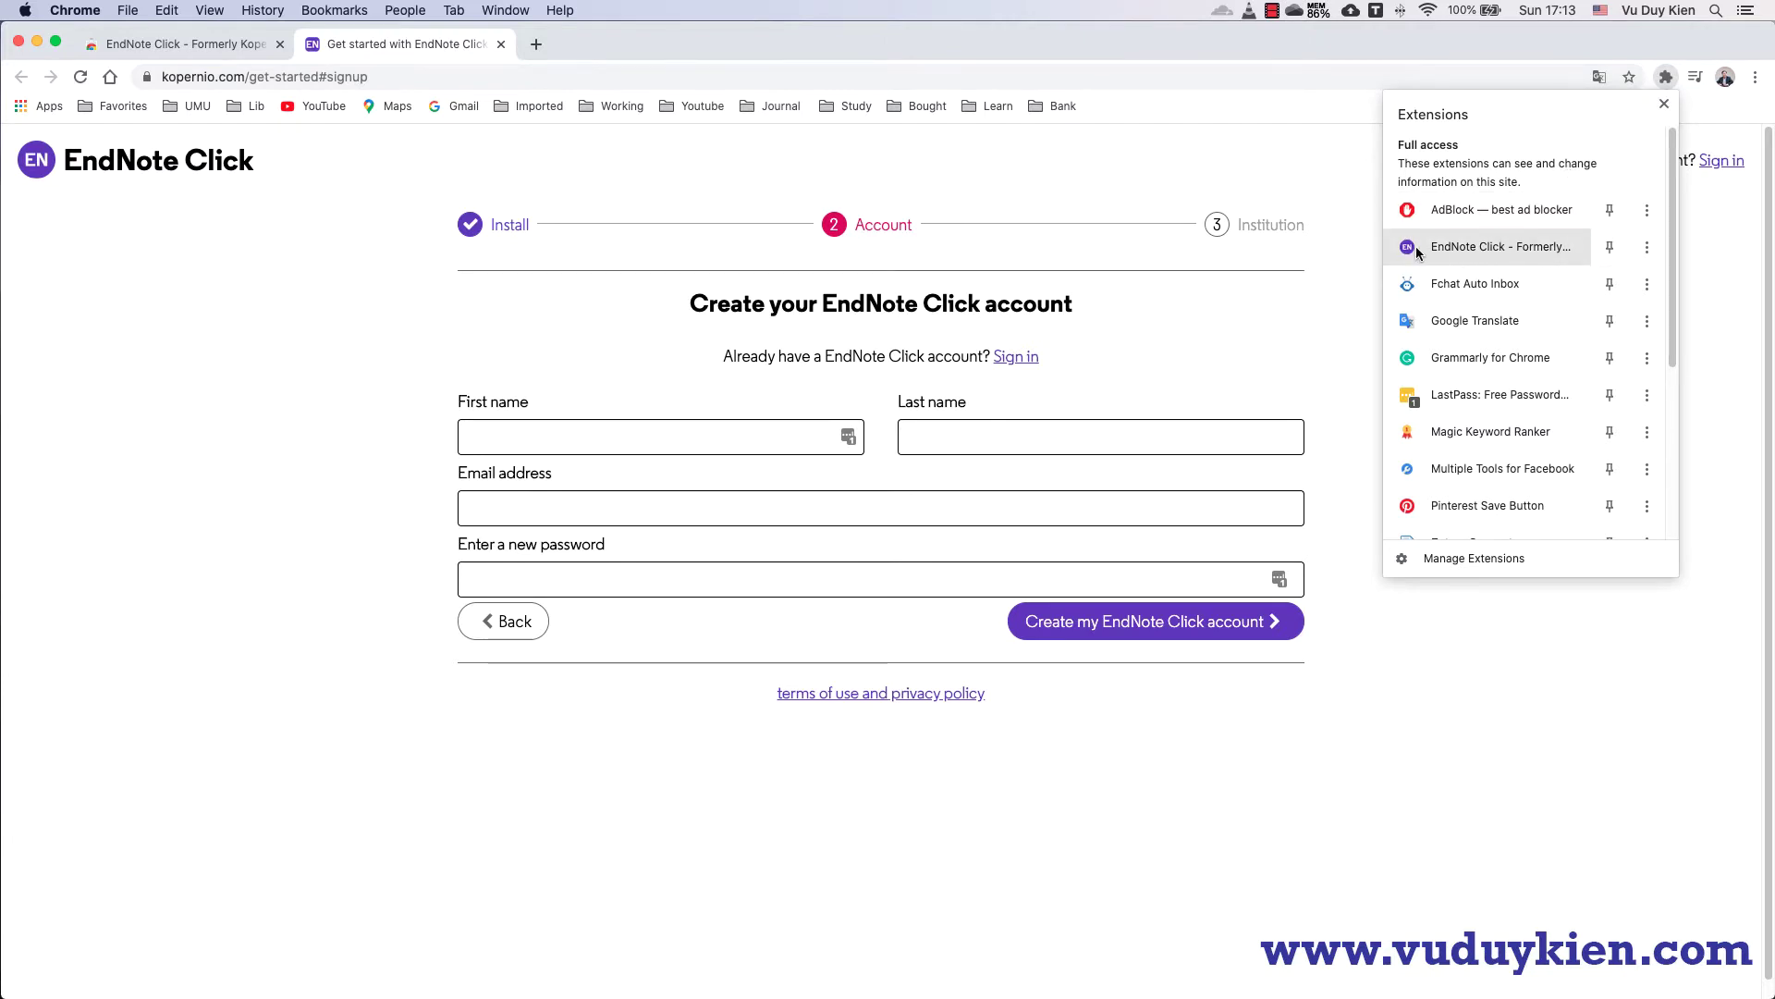
click(1721, 123)
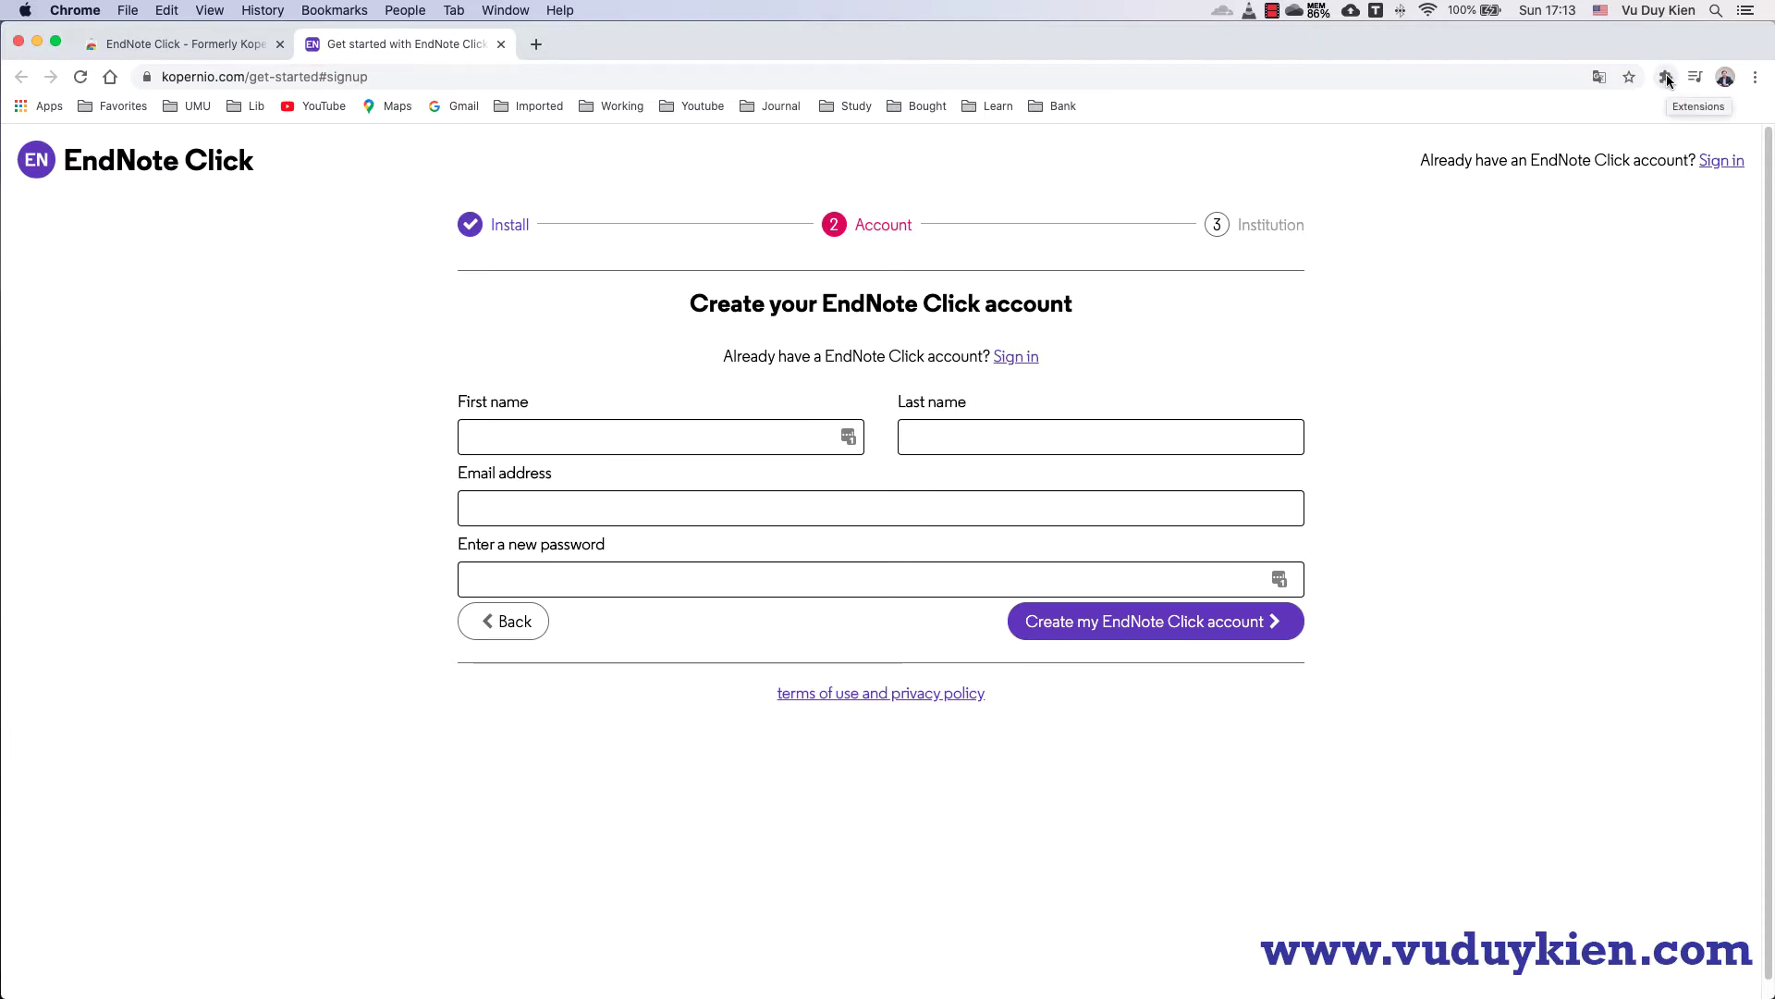
click(1667, 81)
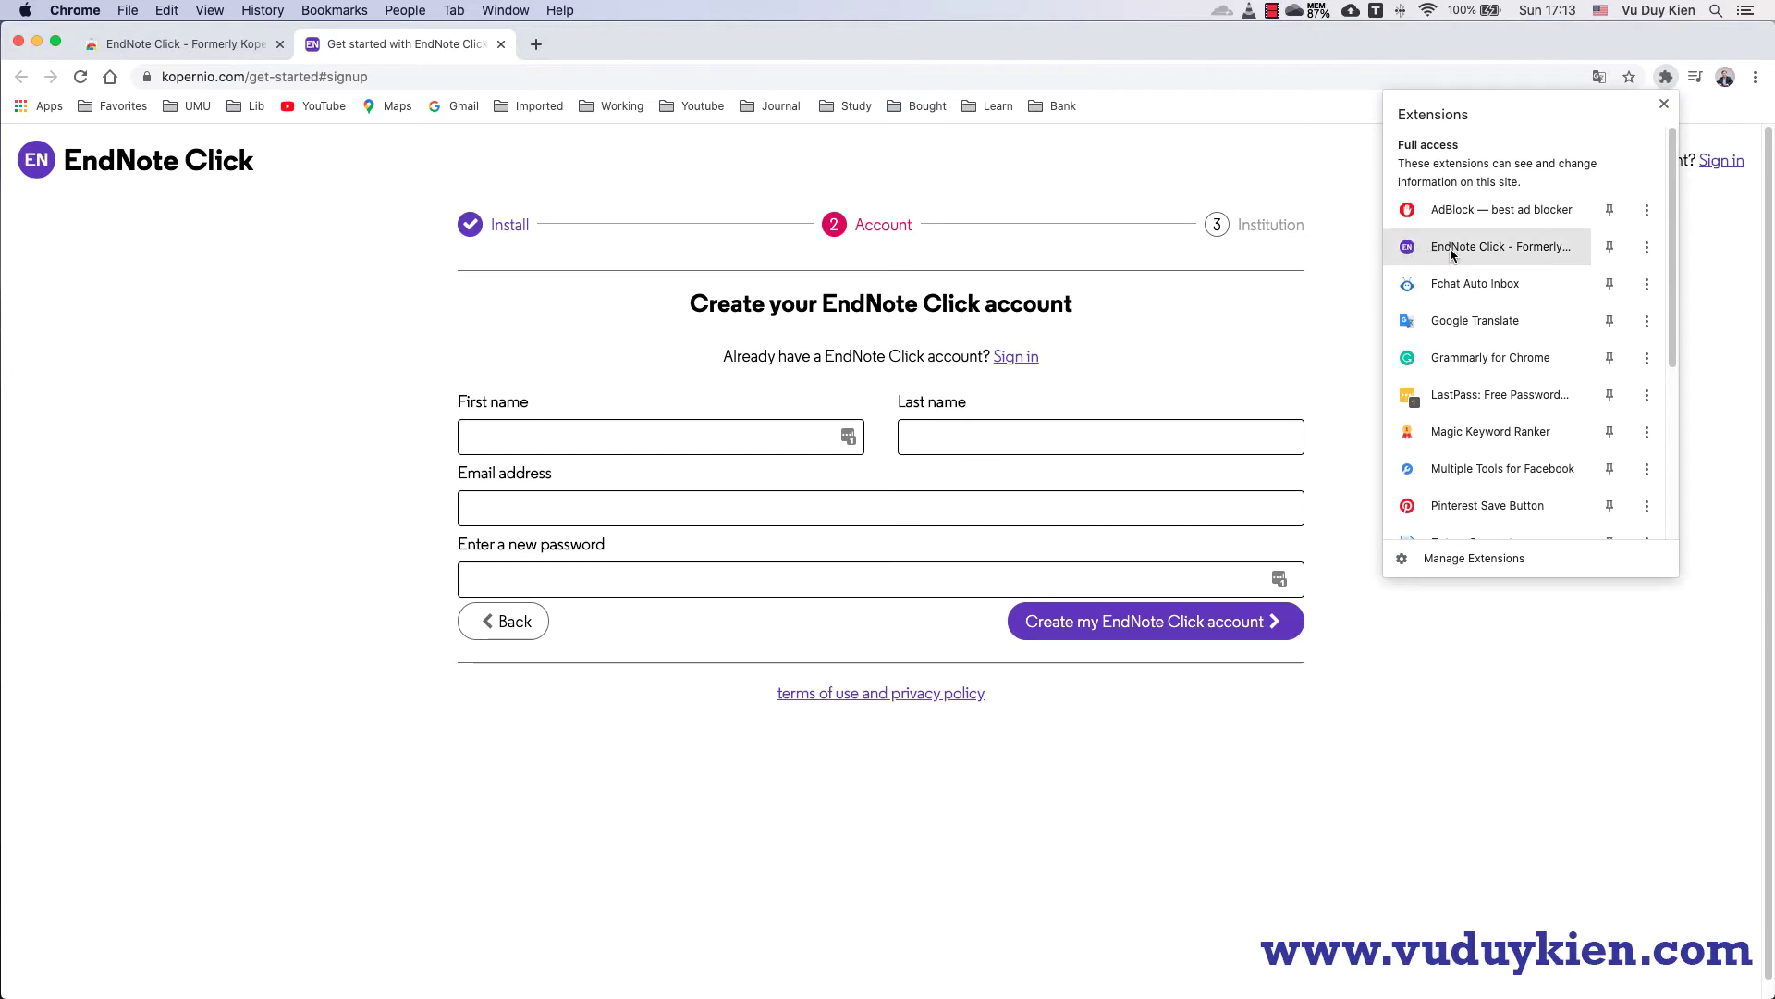
click(1609, 253)
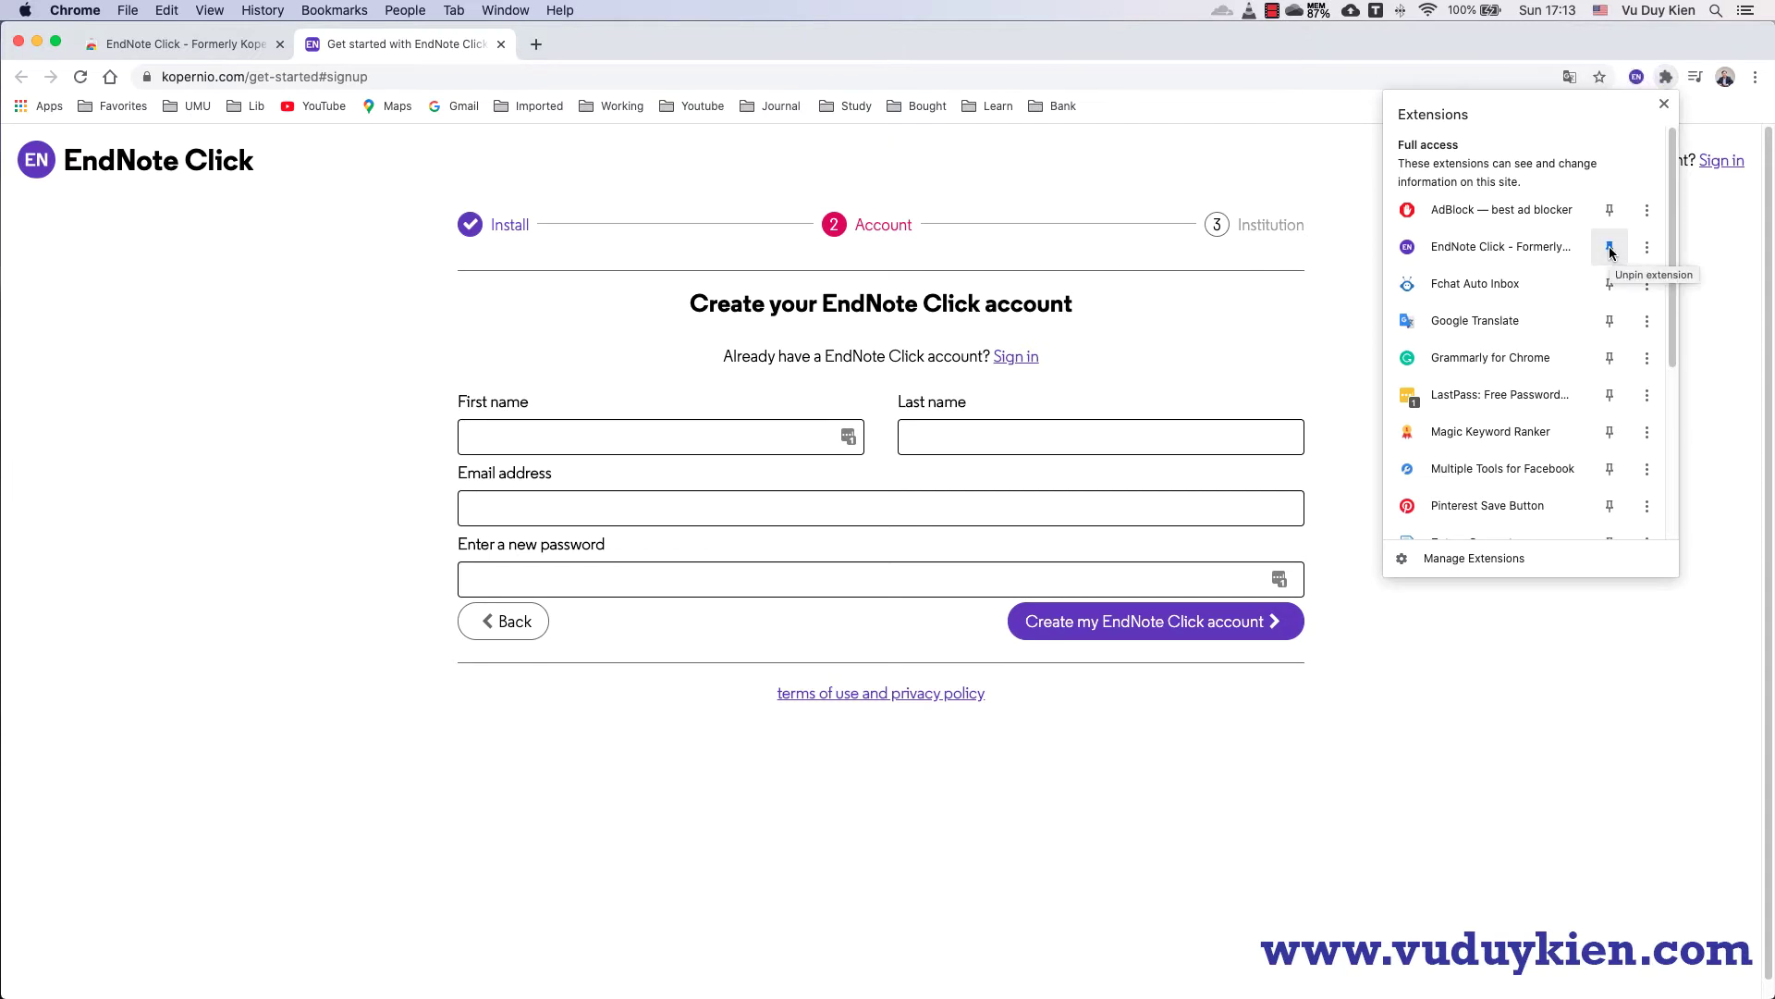
click(1729, 258)
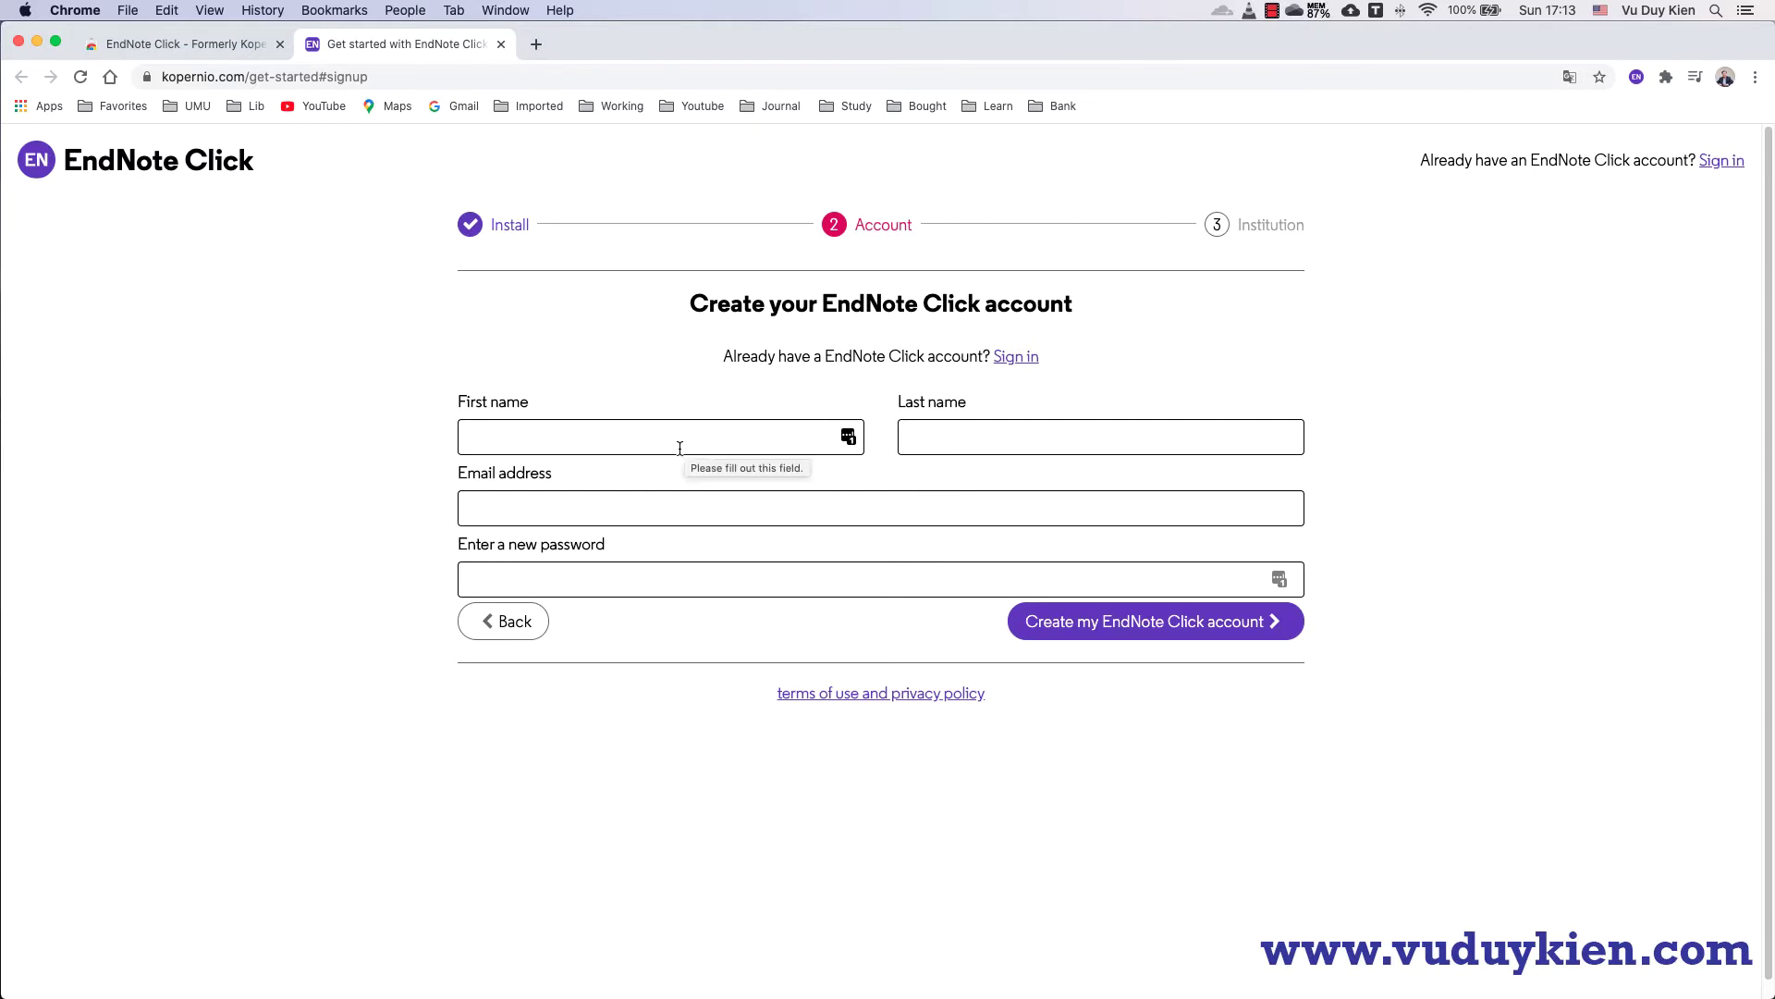
click(648, 439)
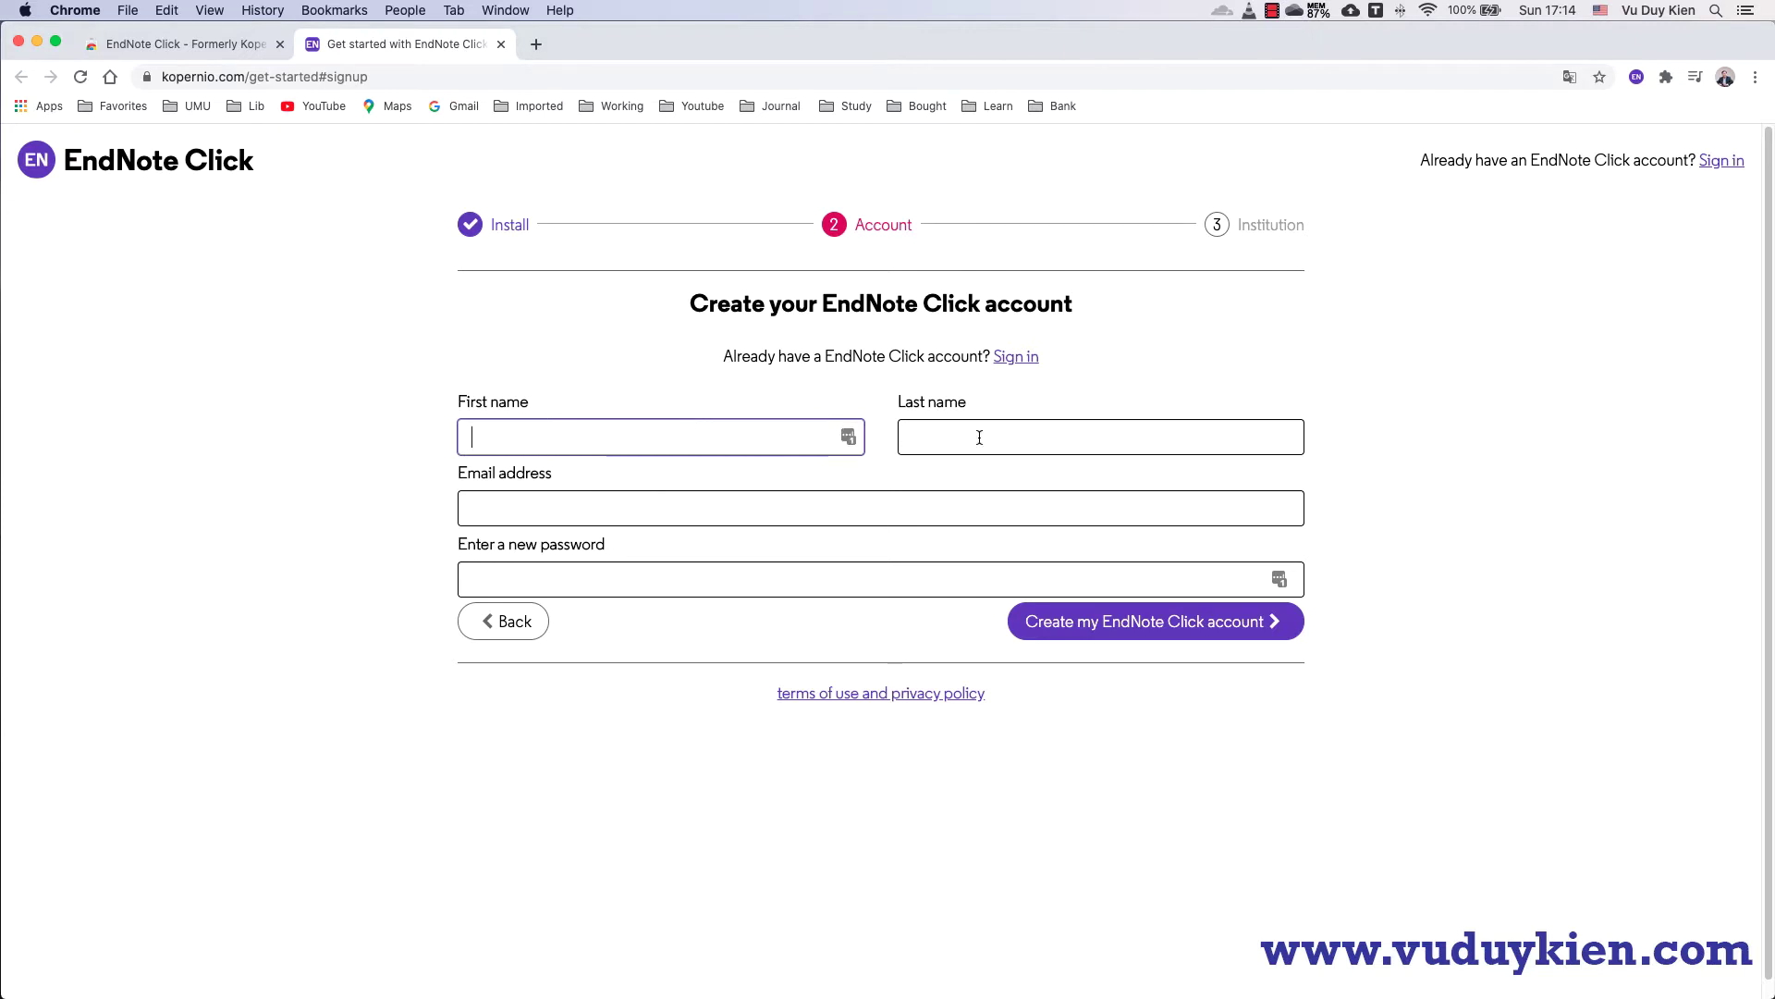
click(551, 512)
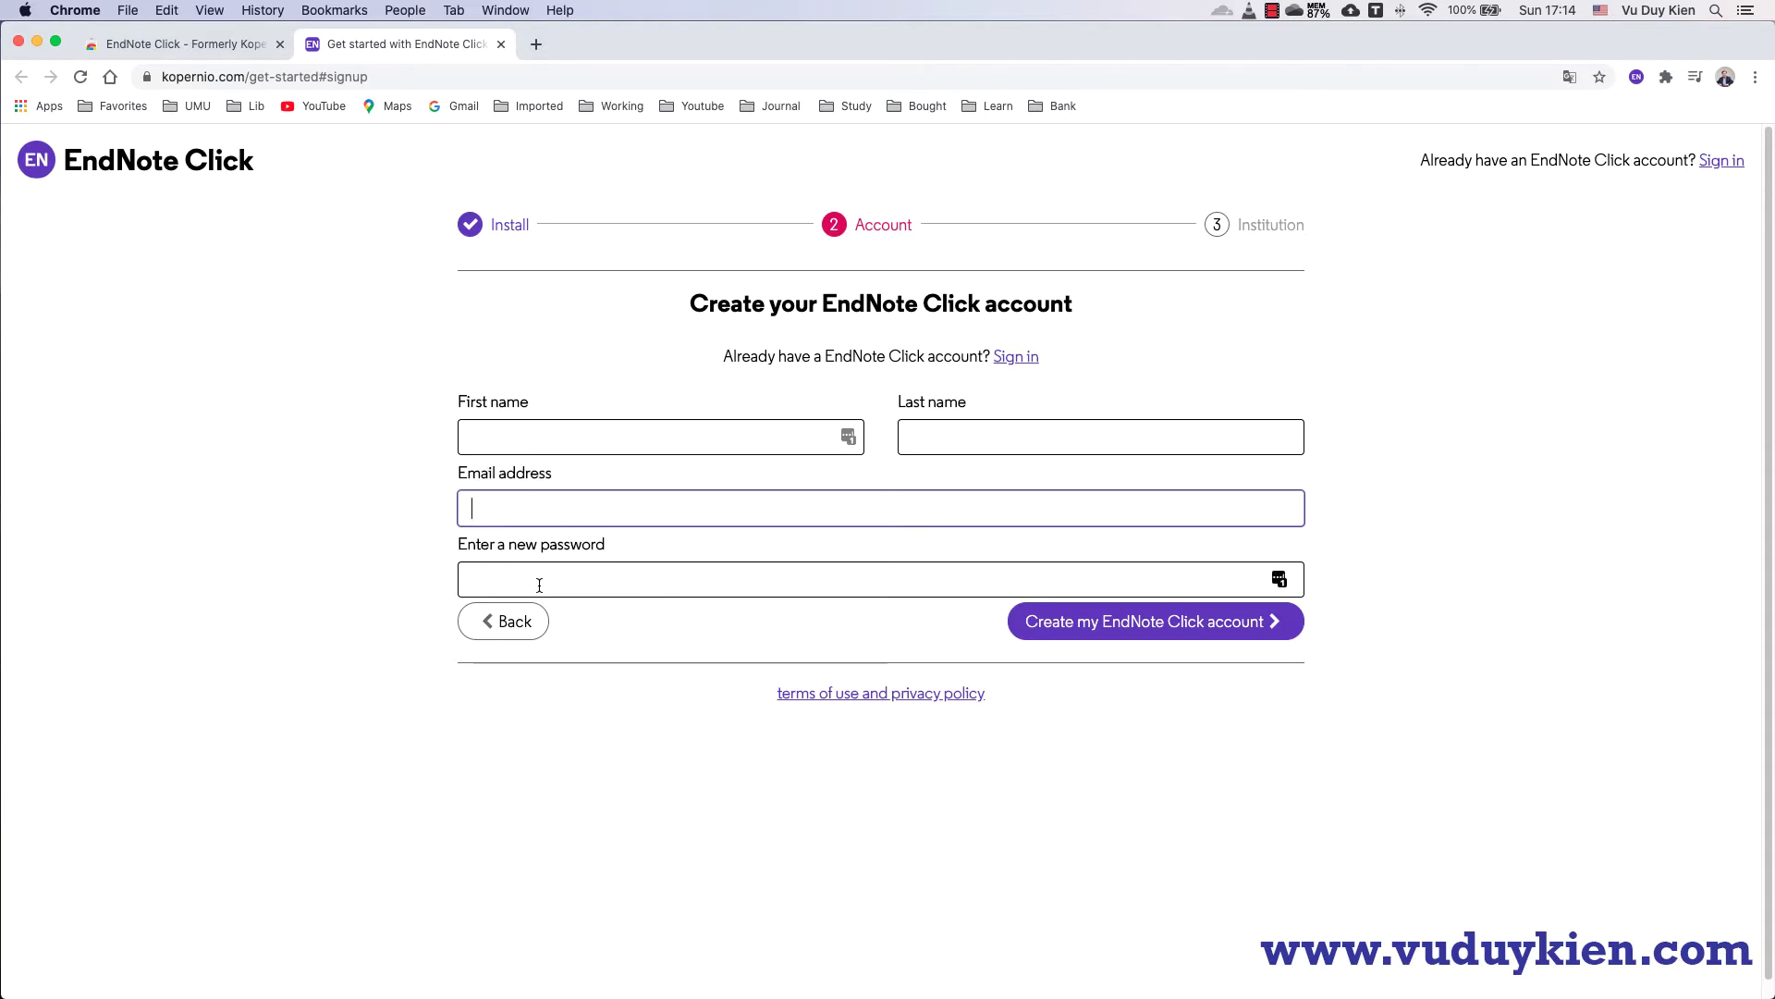
click(1322, 385)
Sign in to the existing EndNote Click account with the prefilled credentials instead of creating a new one.
click(1015, 359)
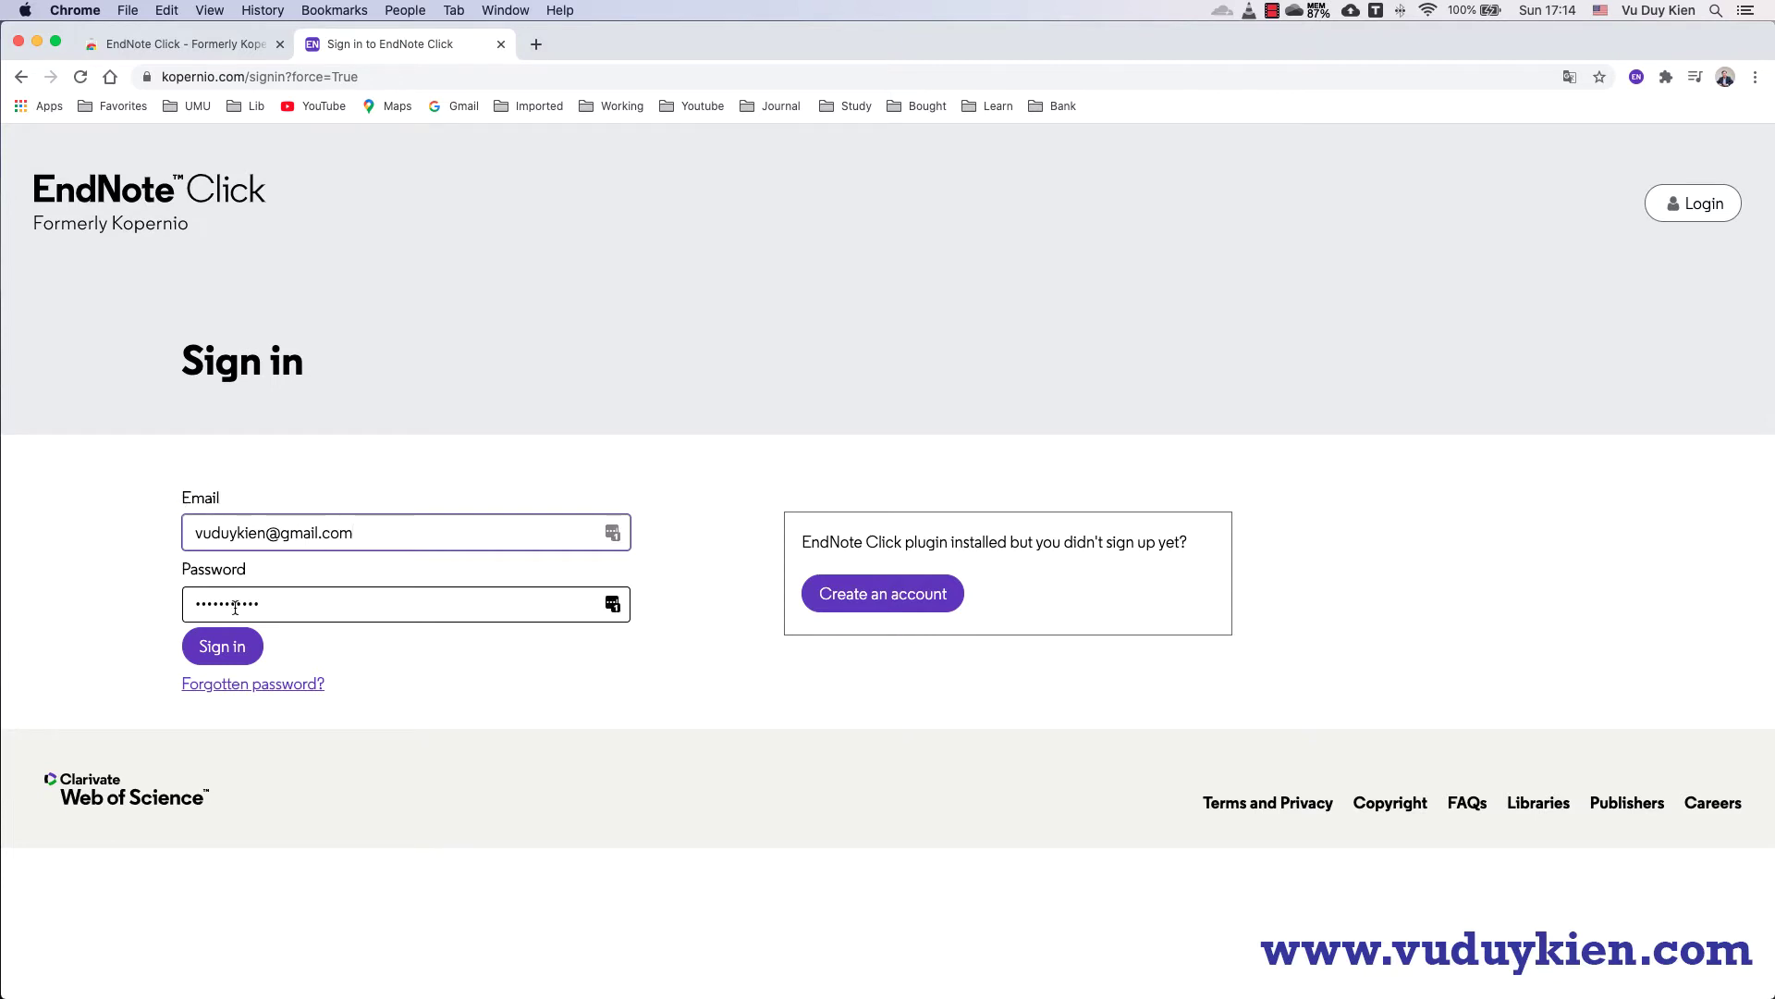
click(223, 654)
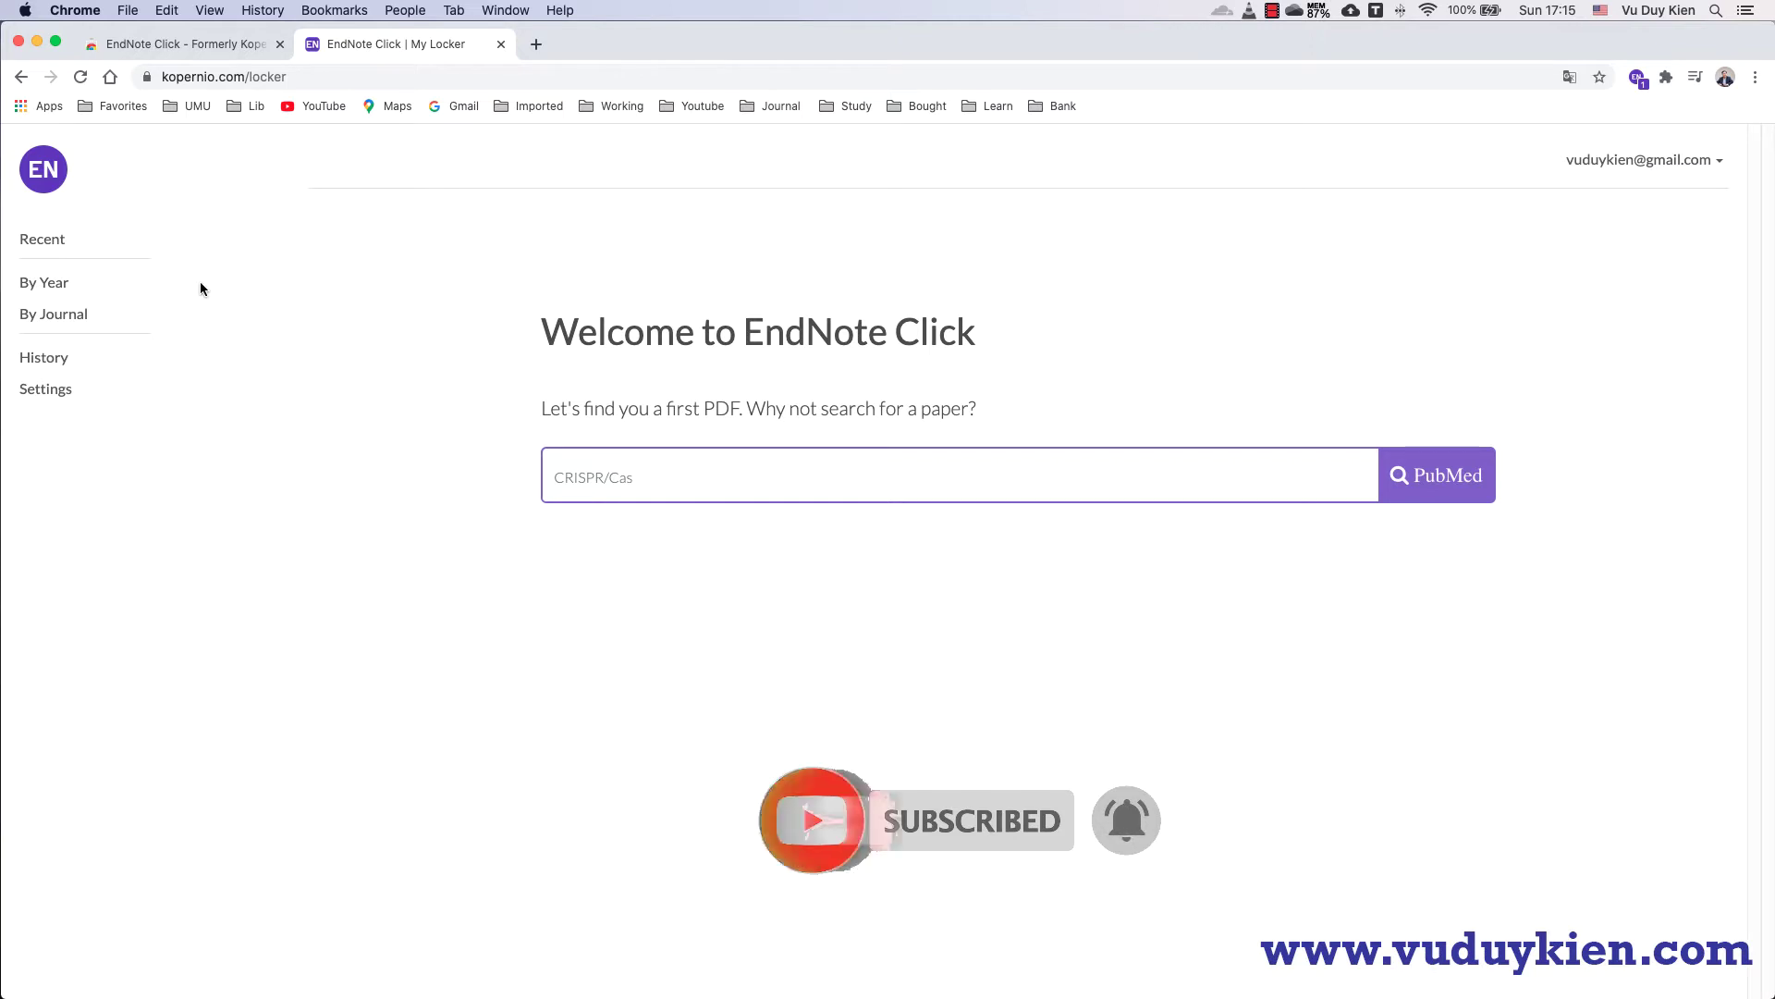
Open the EndNote Click account settings and examine the storage allowance under Locker Usage.
click(49, 392)
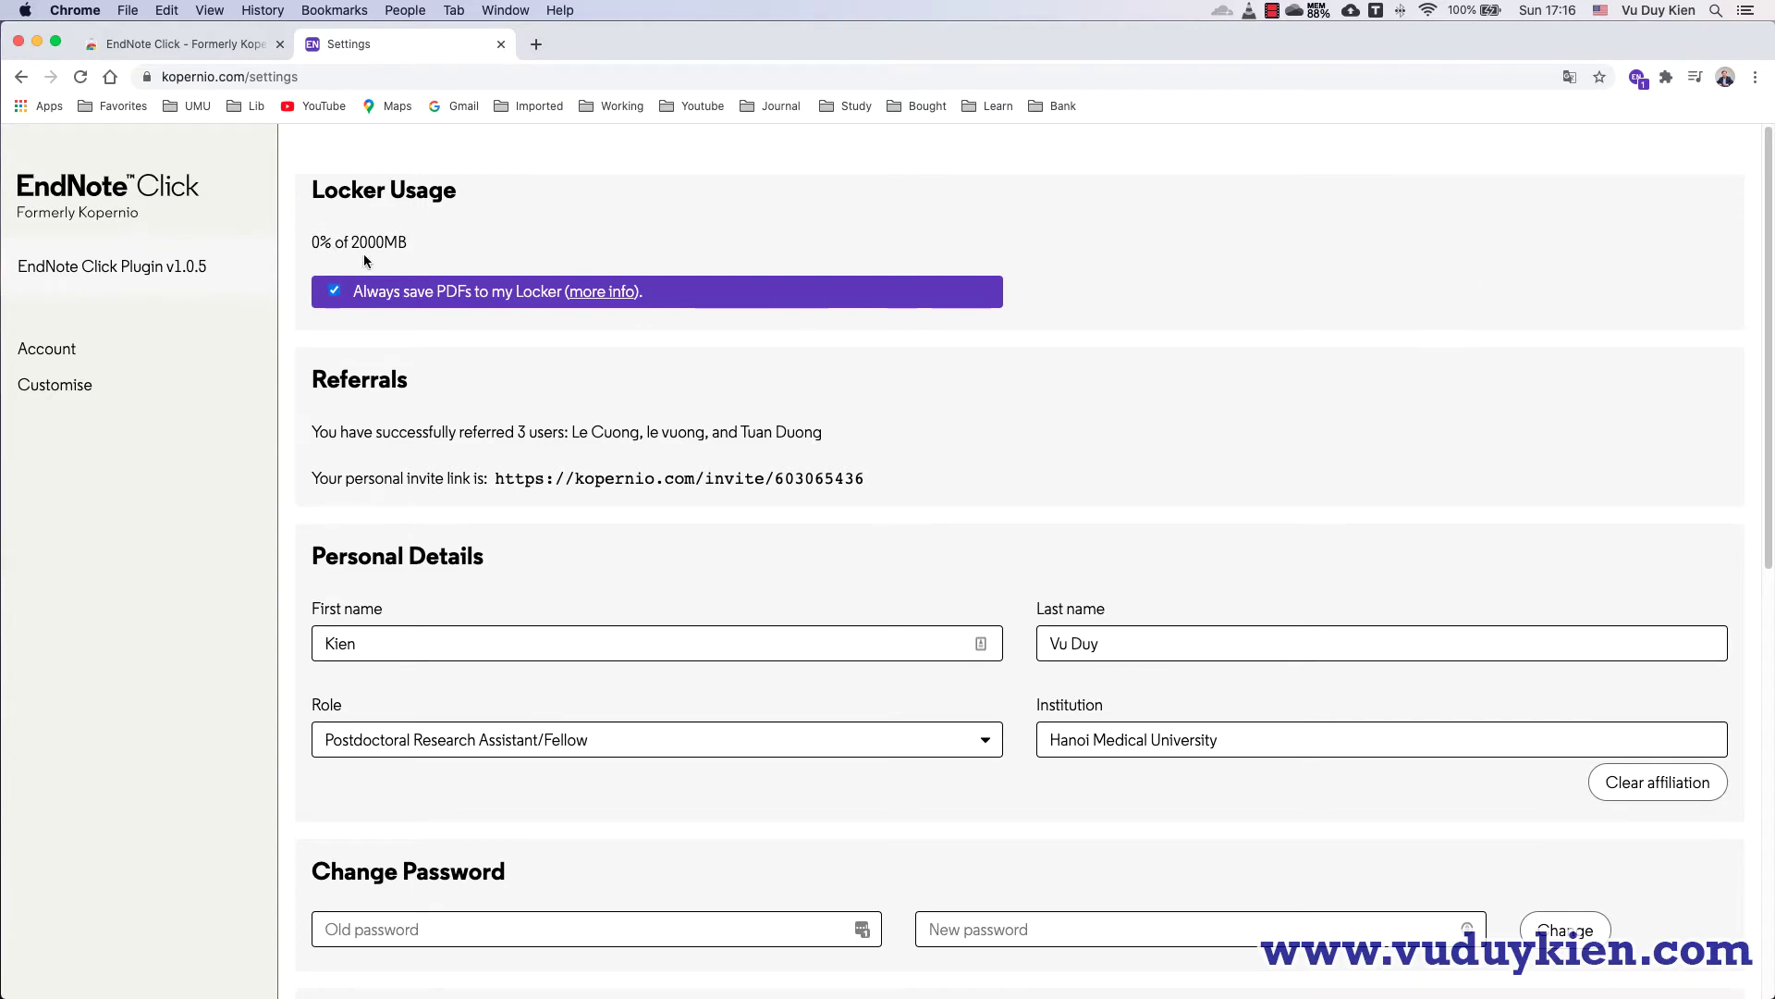
mouse_move(353, 238)
mouse_down()
mouse_move(407, 243)
mouse_move(352, 241)
mouse_up()
click(421, 248)
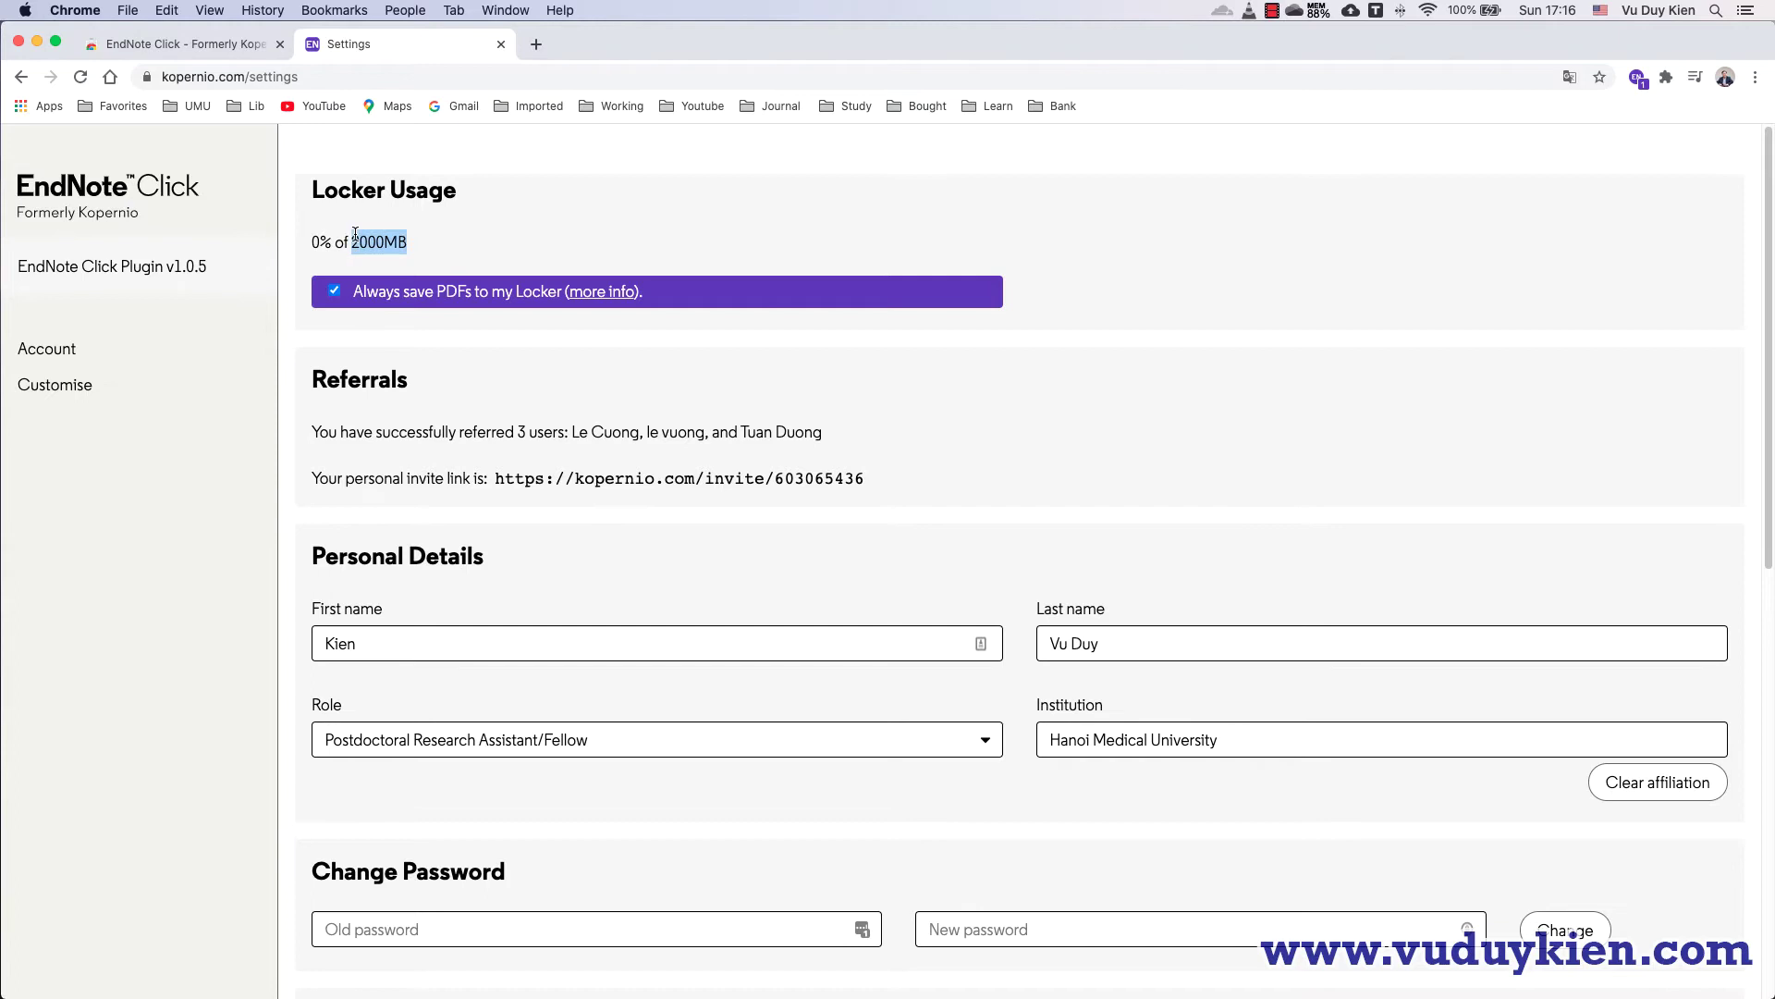
click(415, 241)
click(424, 242)
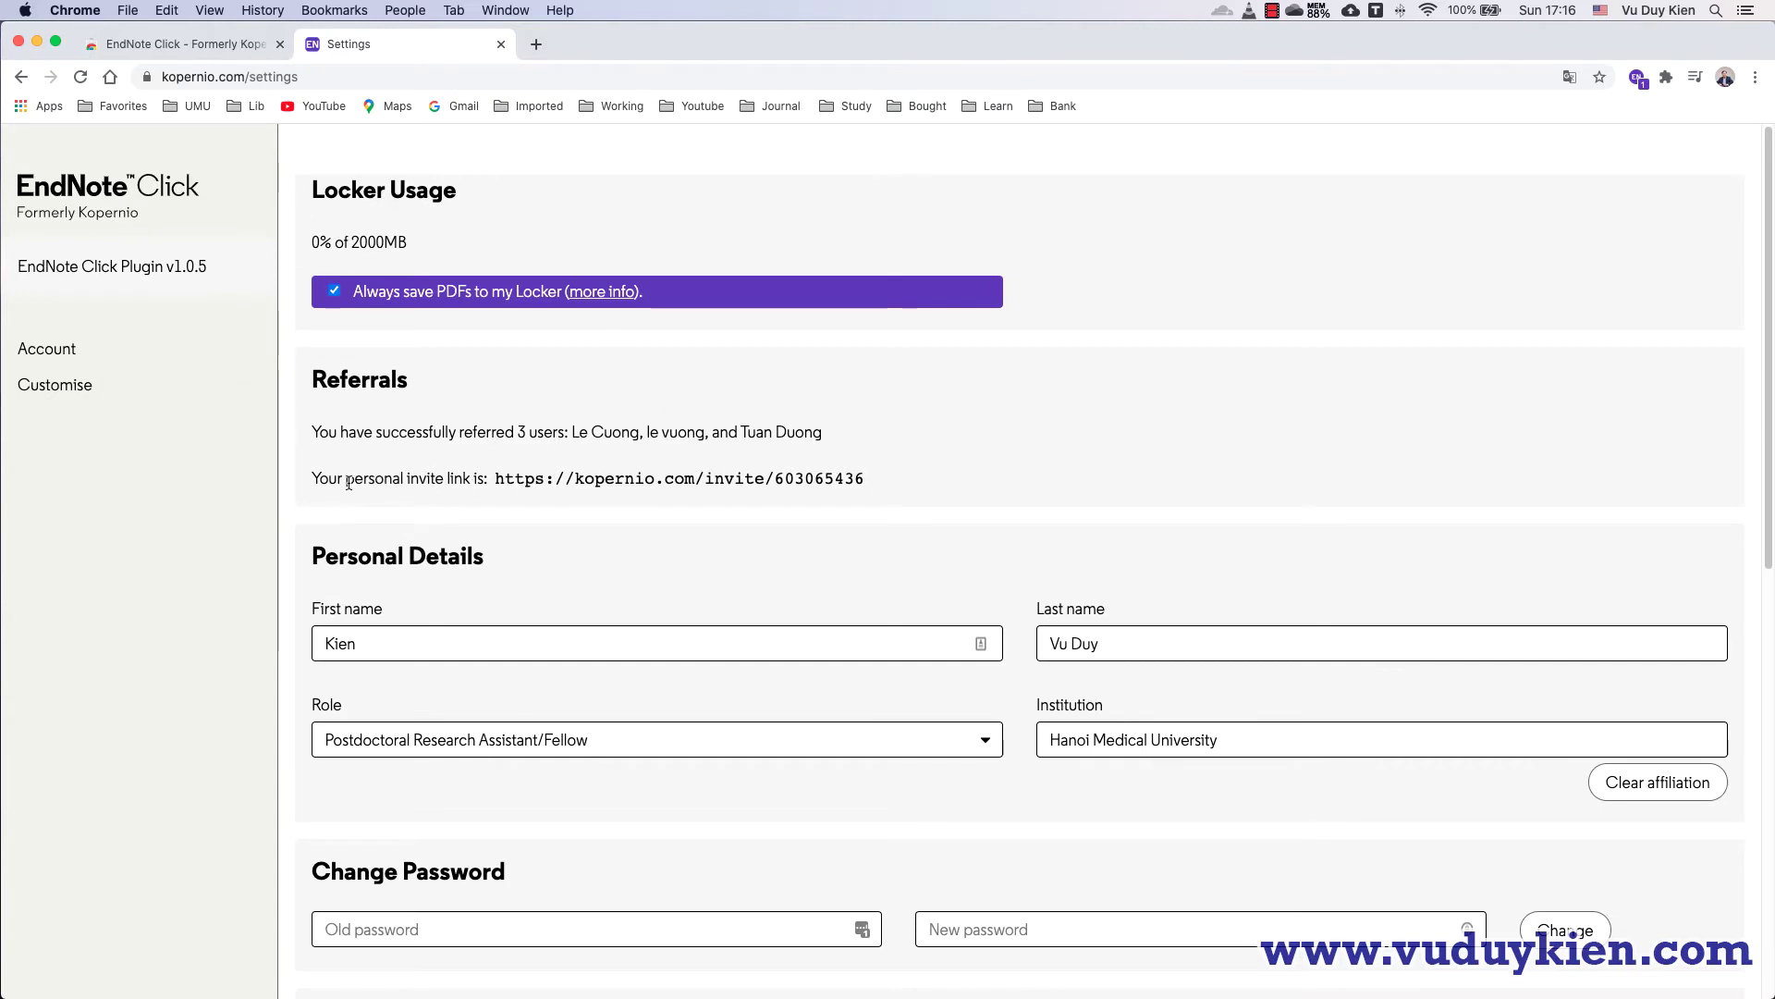
Examine the personal invite link and the referred users in the Referrals section, and open the Customise settings.
drag(313, 476, 910, 481)
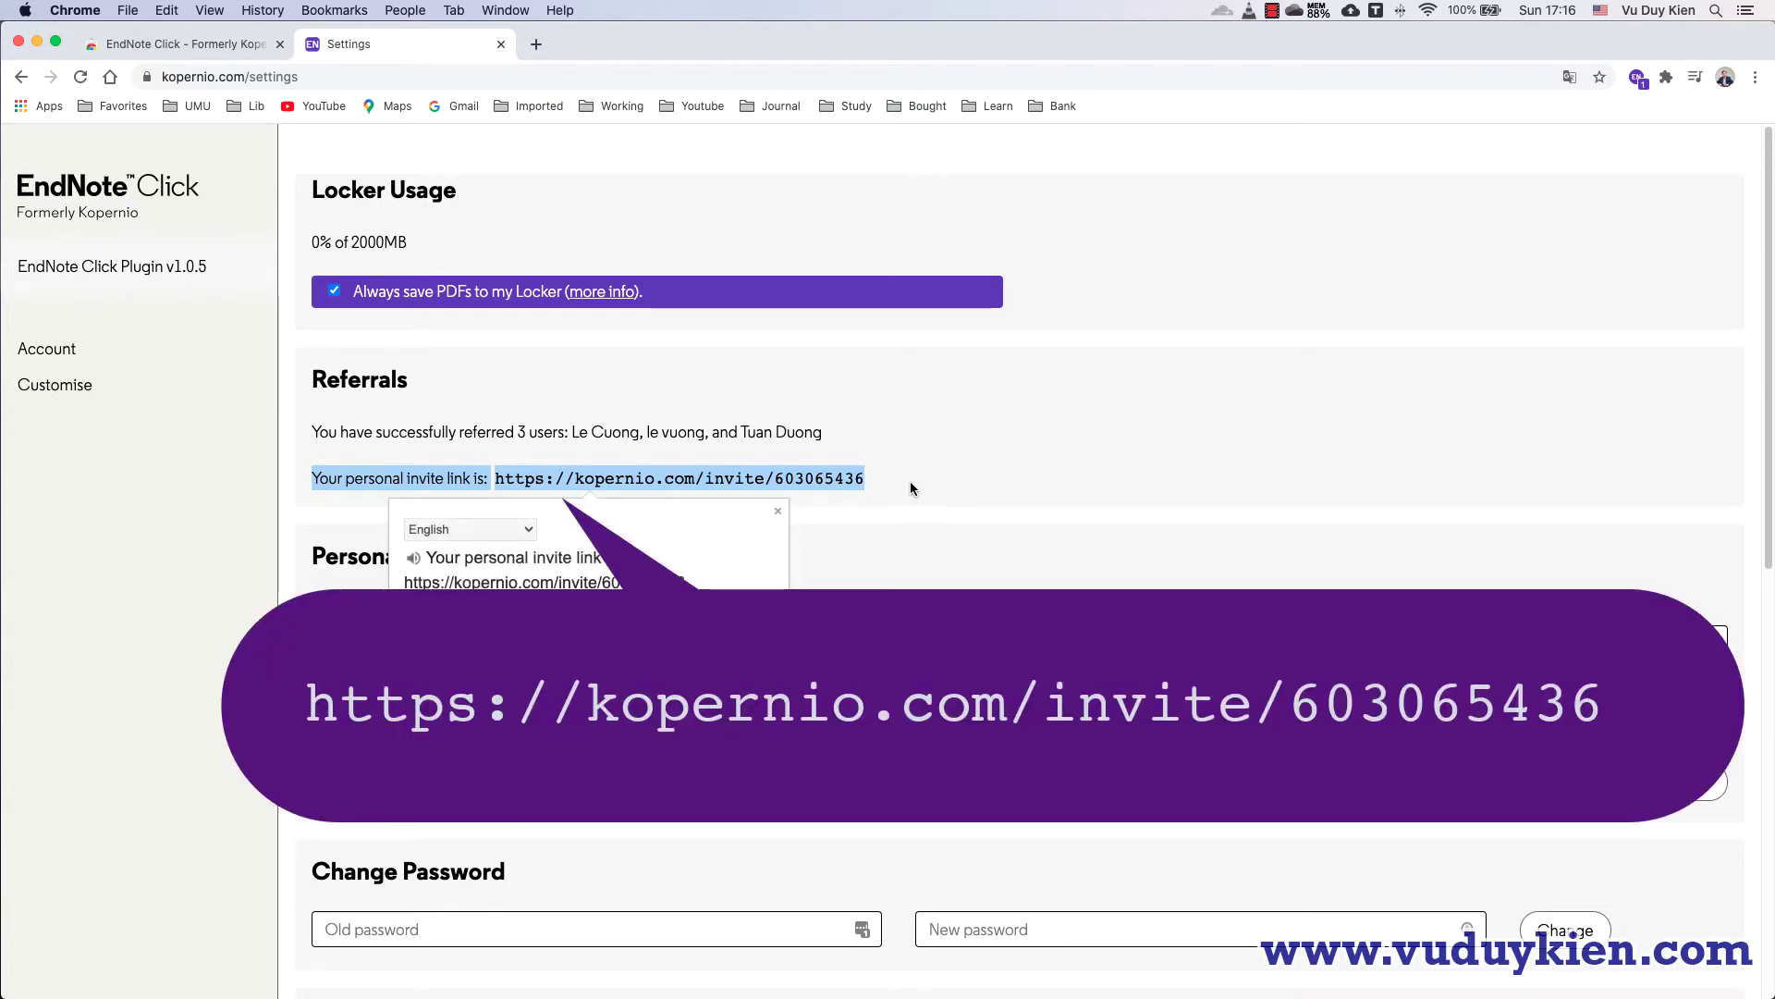
click(956, 470)
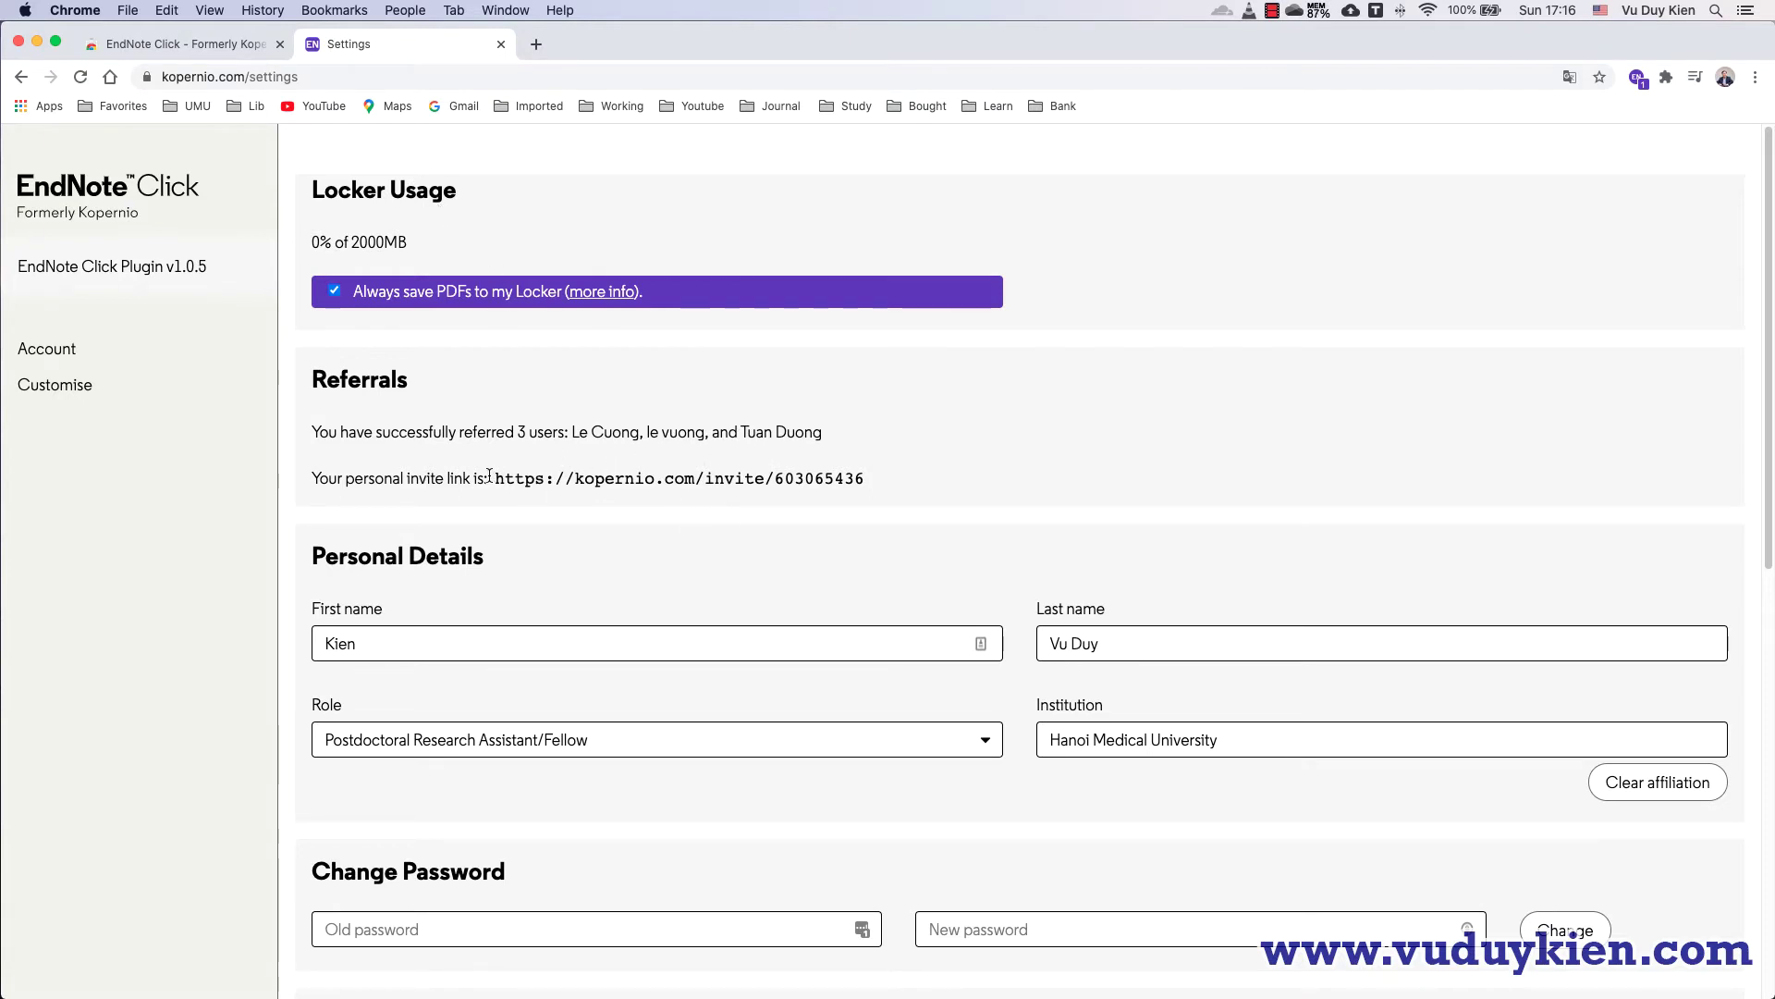
drag(493, 477, 885, 477)
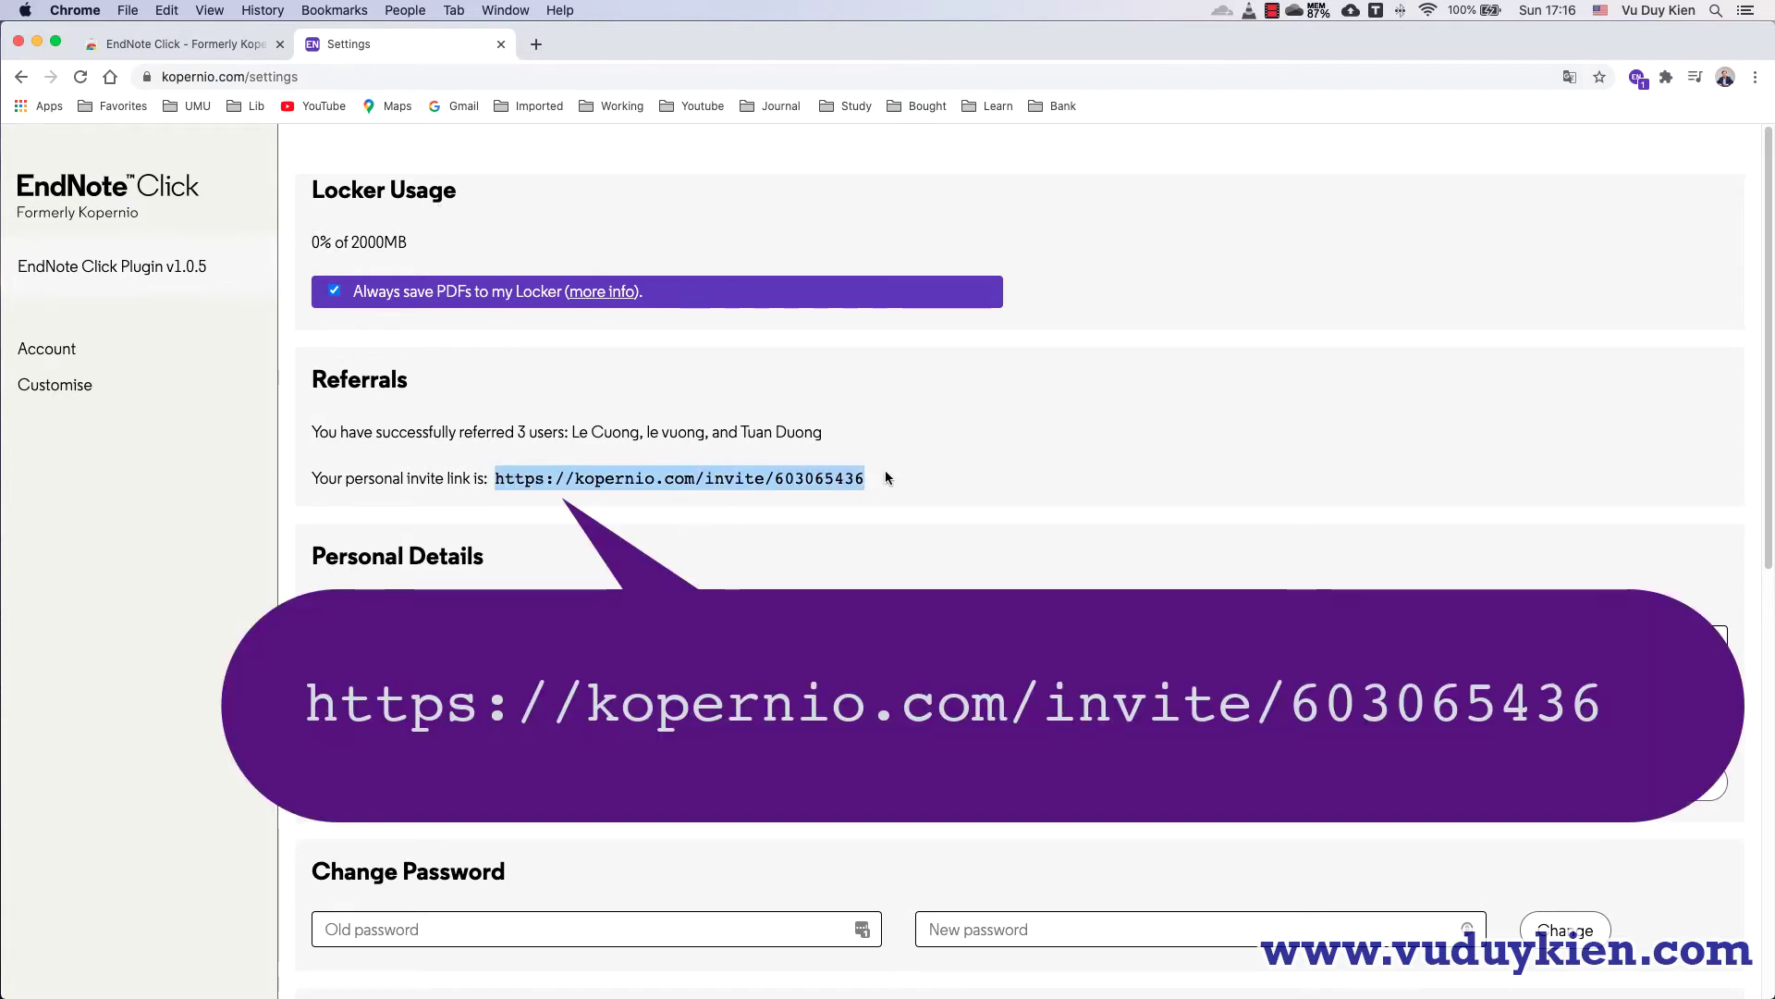
click(921, 476)
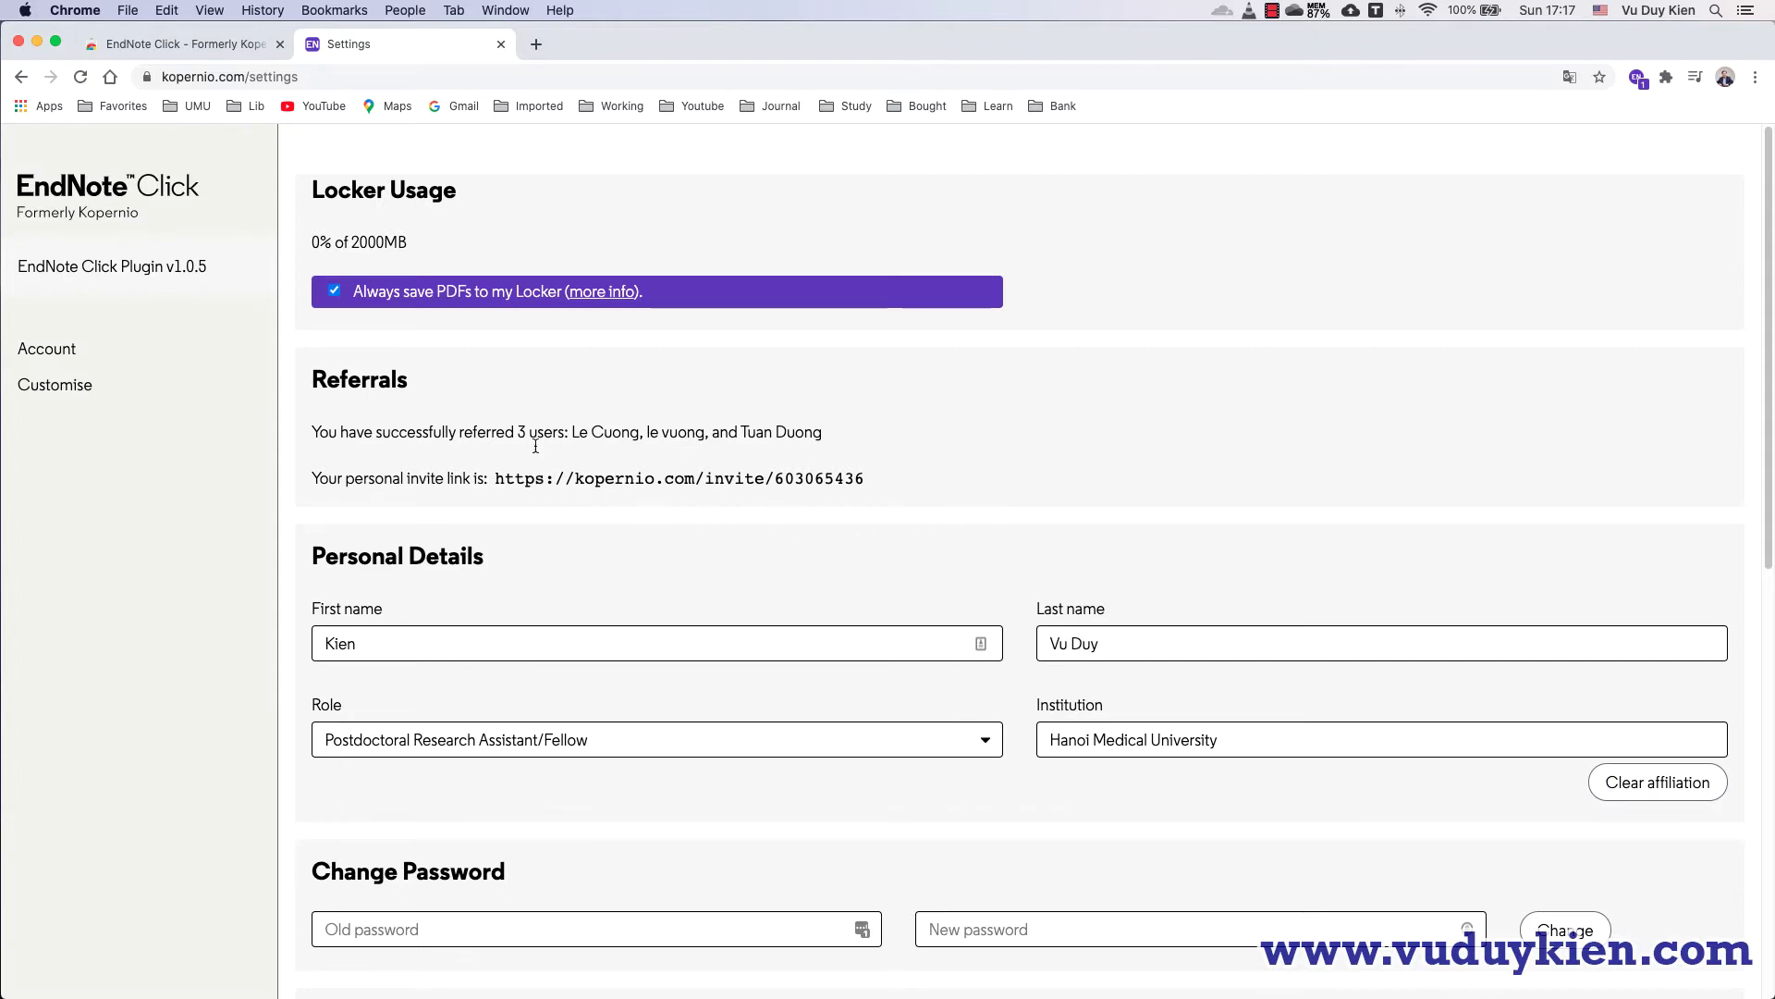
drag(442, 431, 312, 432)
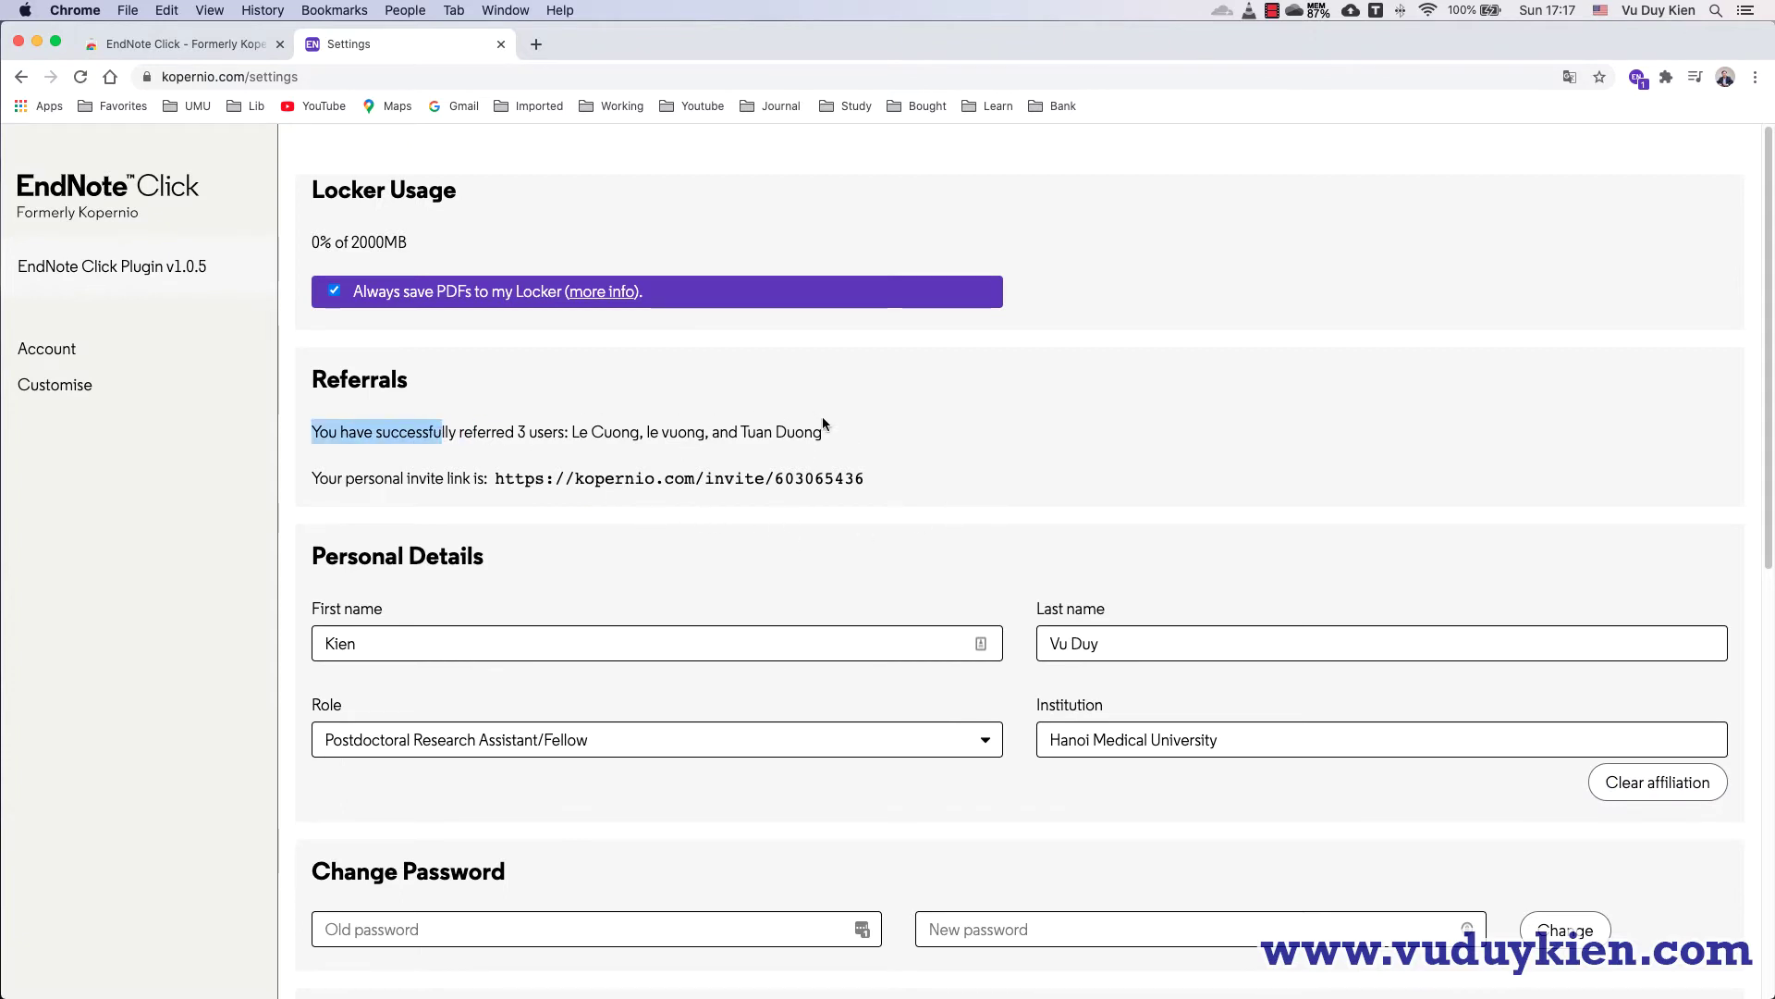
drag(823, 425, 864, 432)
click(963, 491)
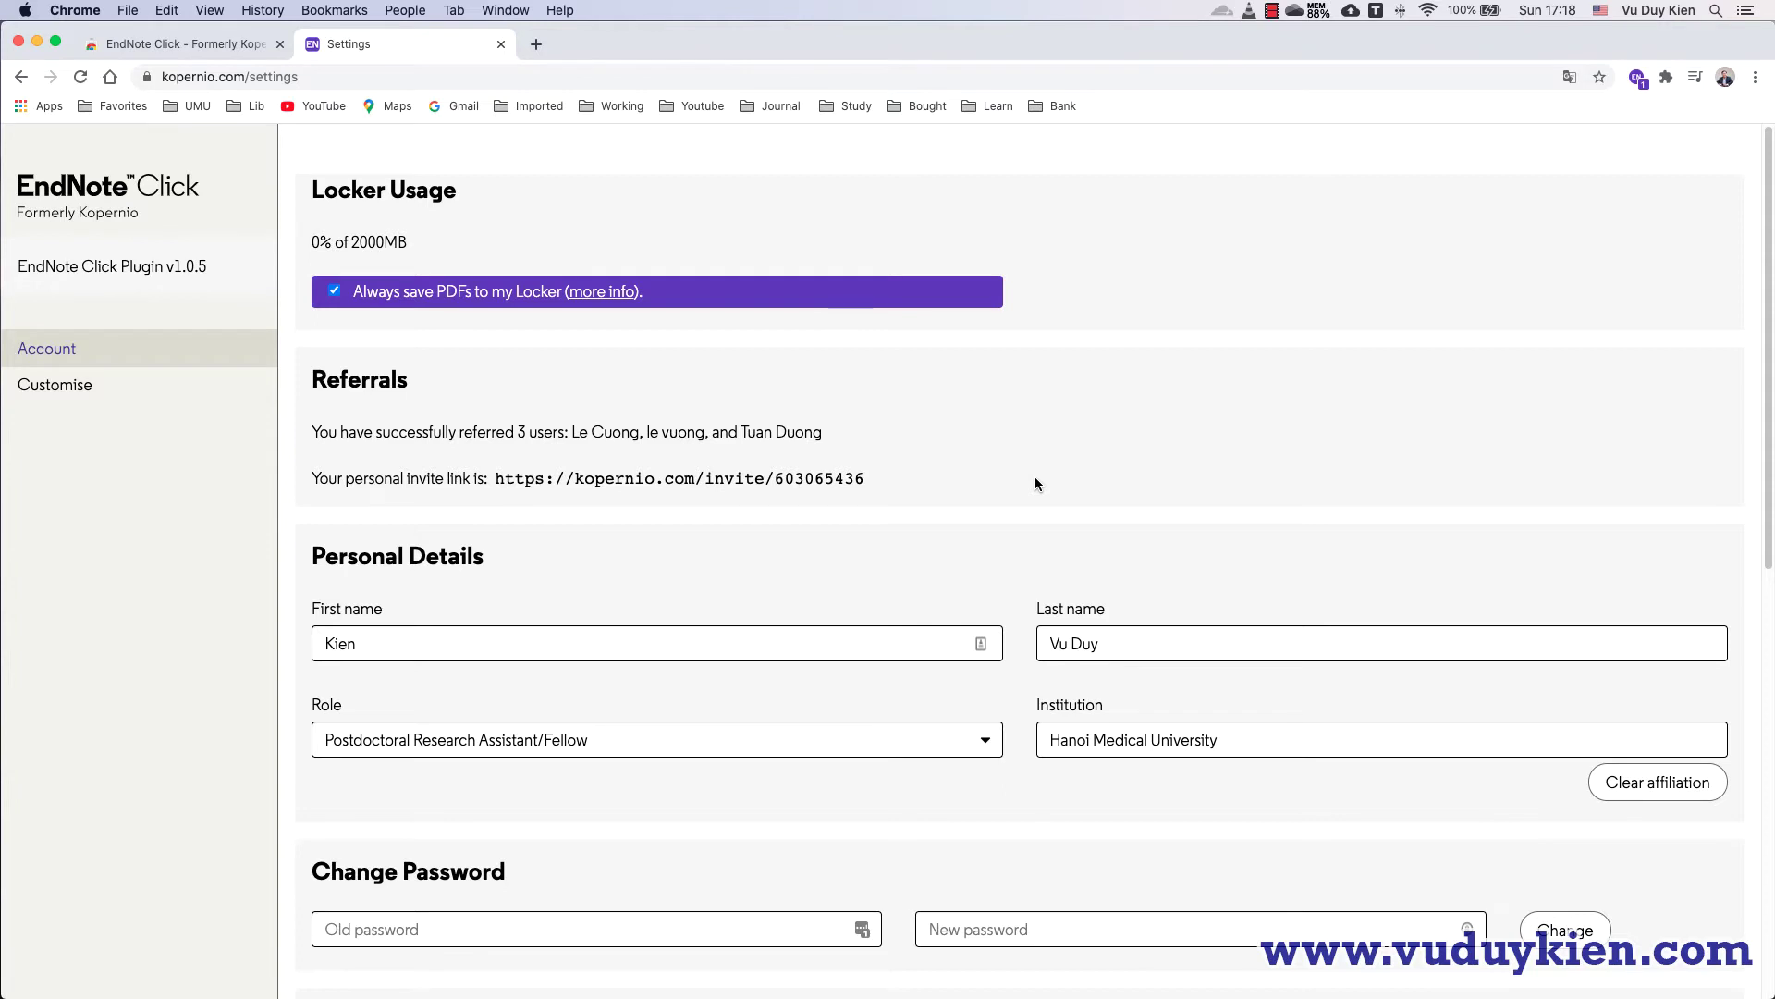
click(37, 386)
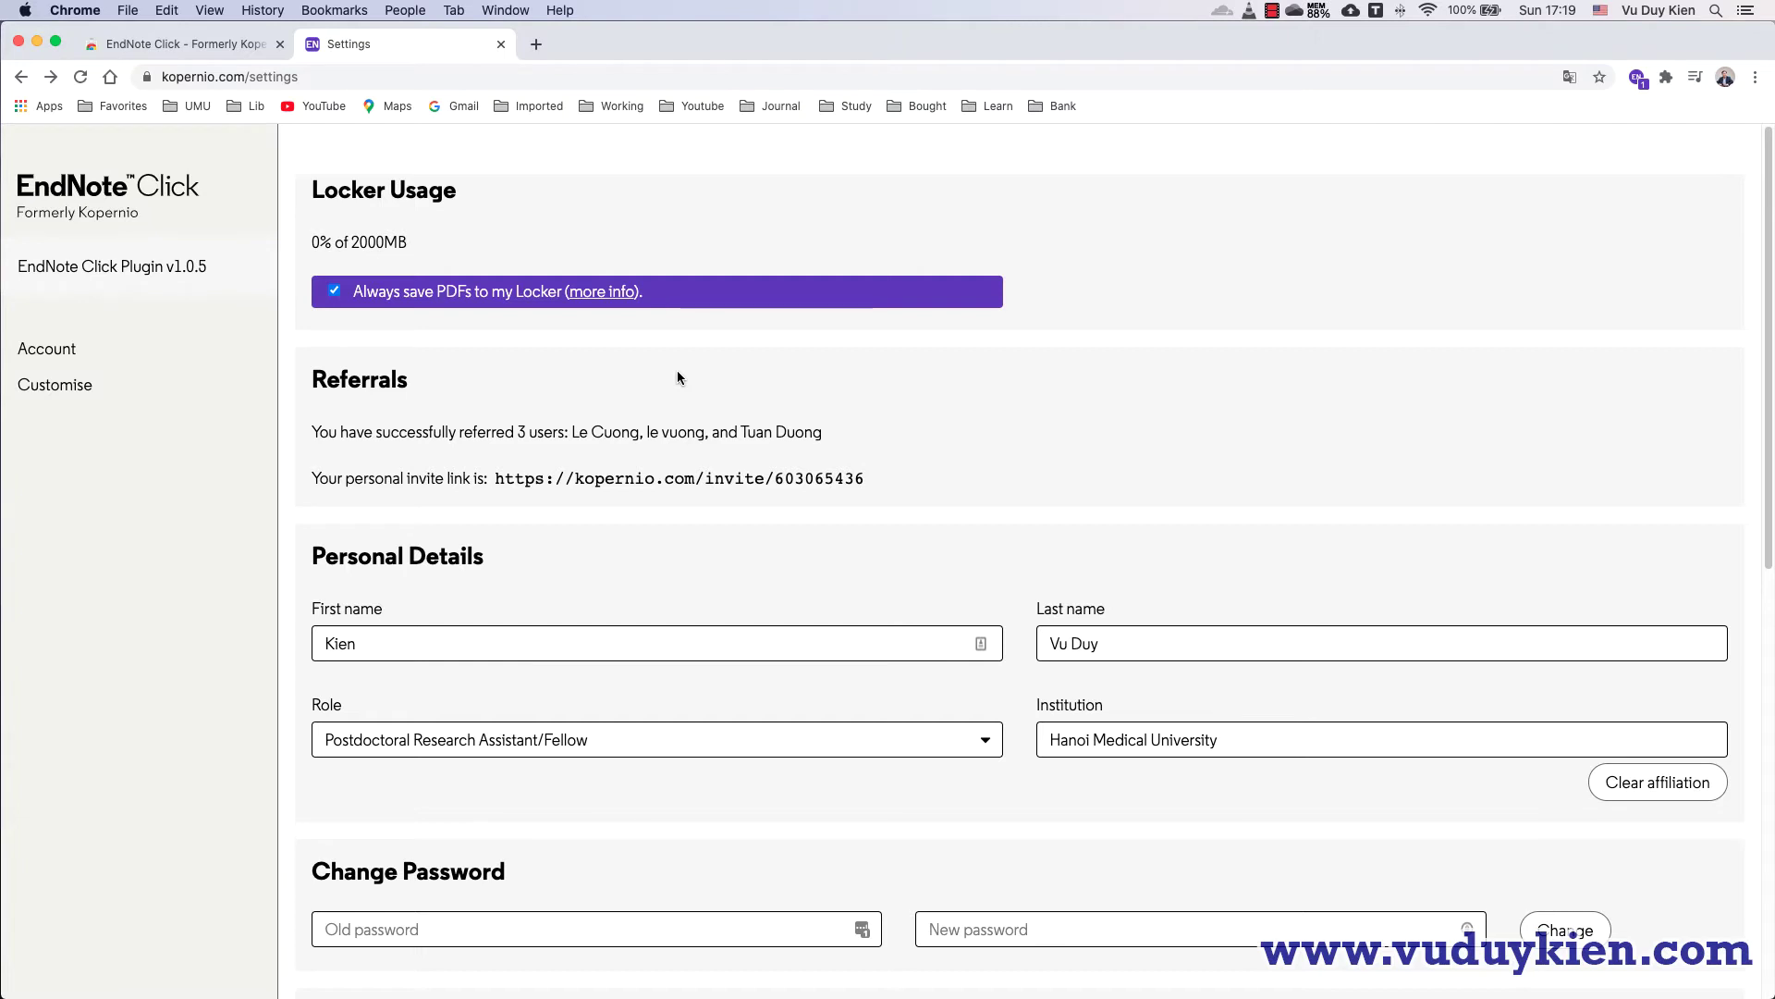
Return to the EndNote Click locker and search PubMed for the author's full name, replacing the sample term CRISPR/Cas.
click(88, 193)
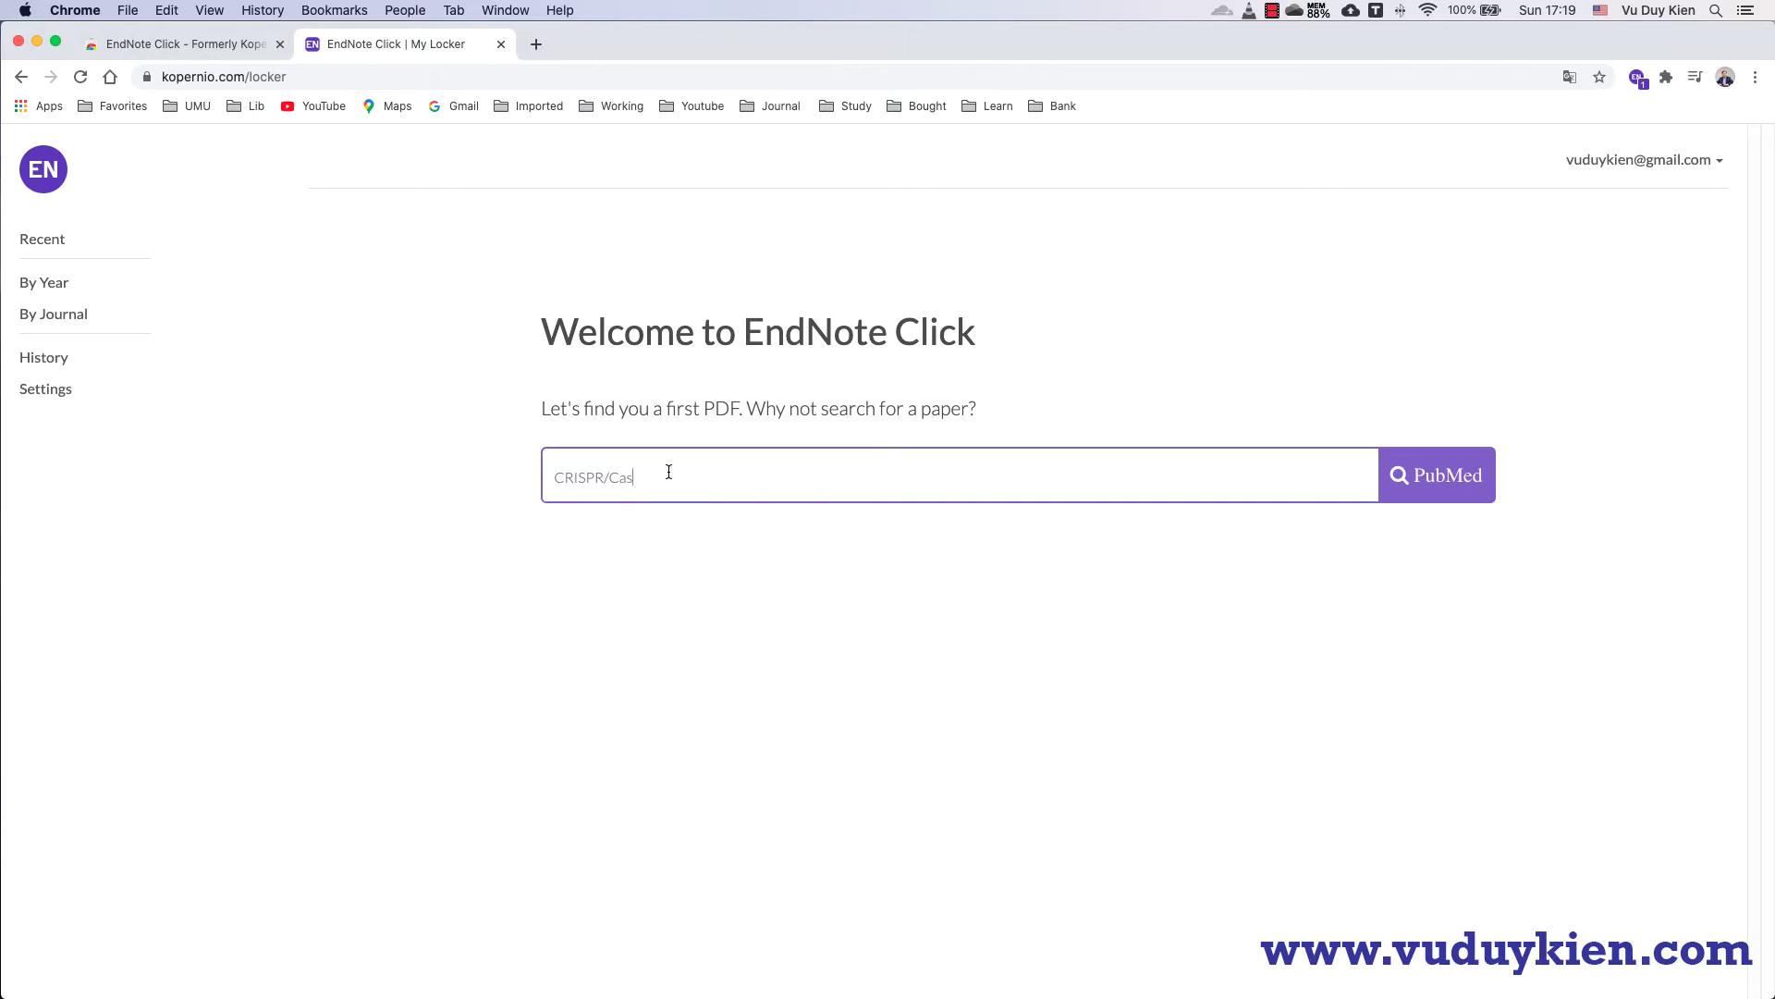
drag(669, 472, 556, 468)
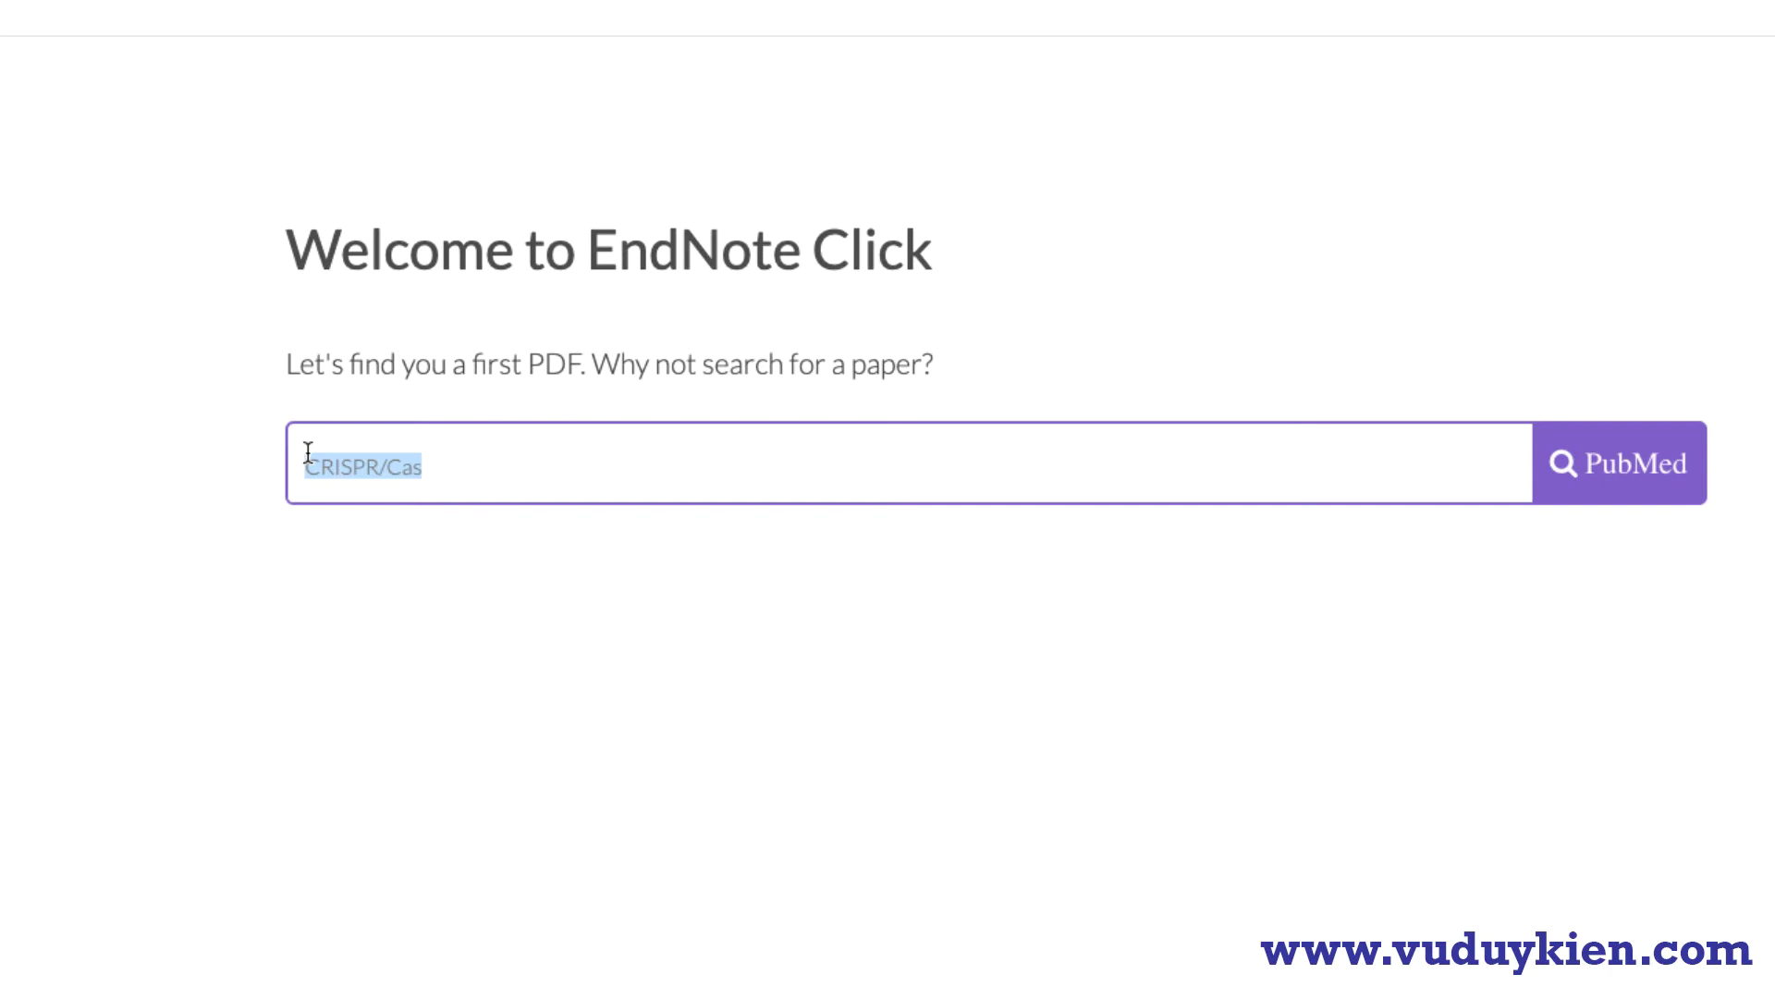
text(vu duy)
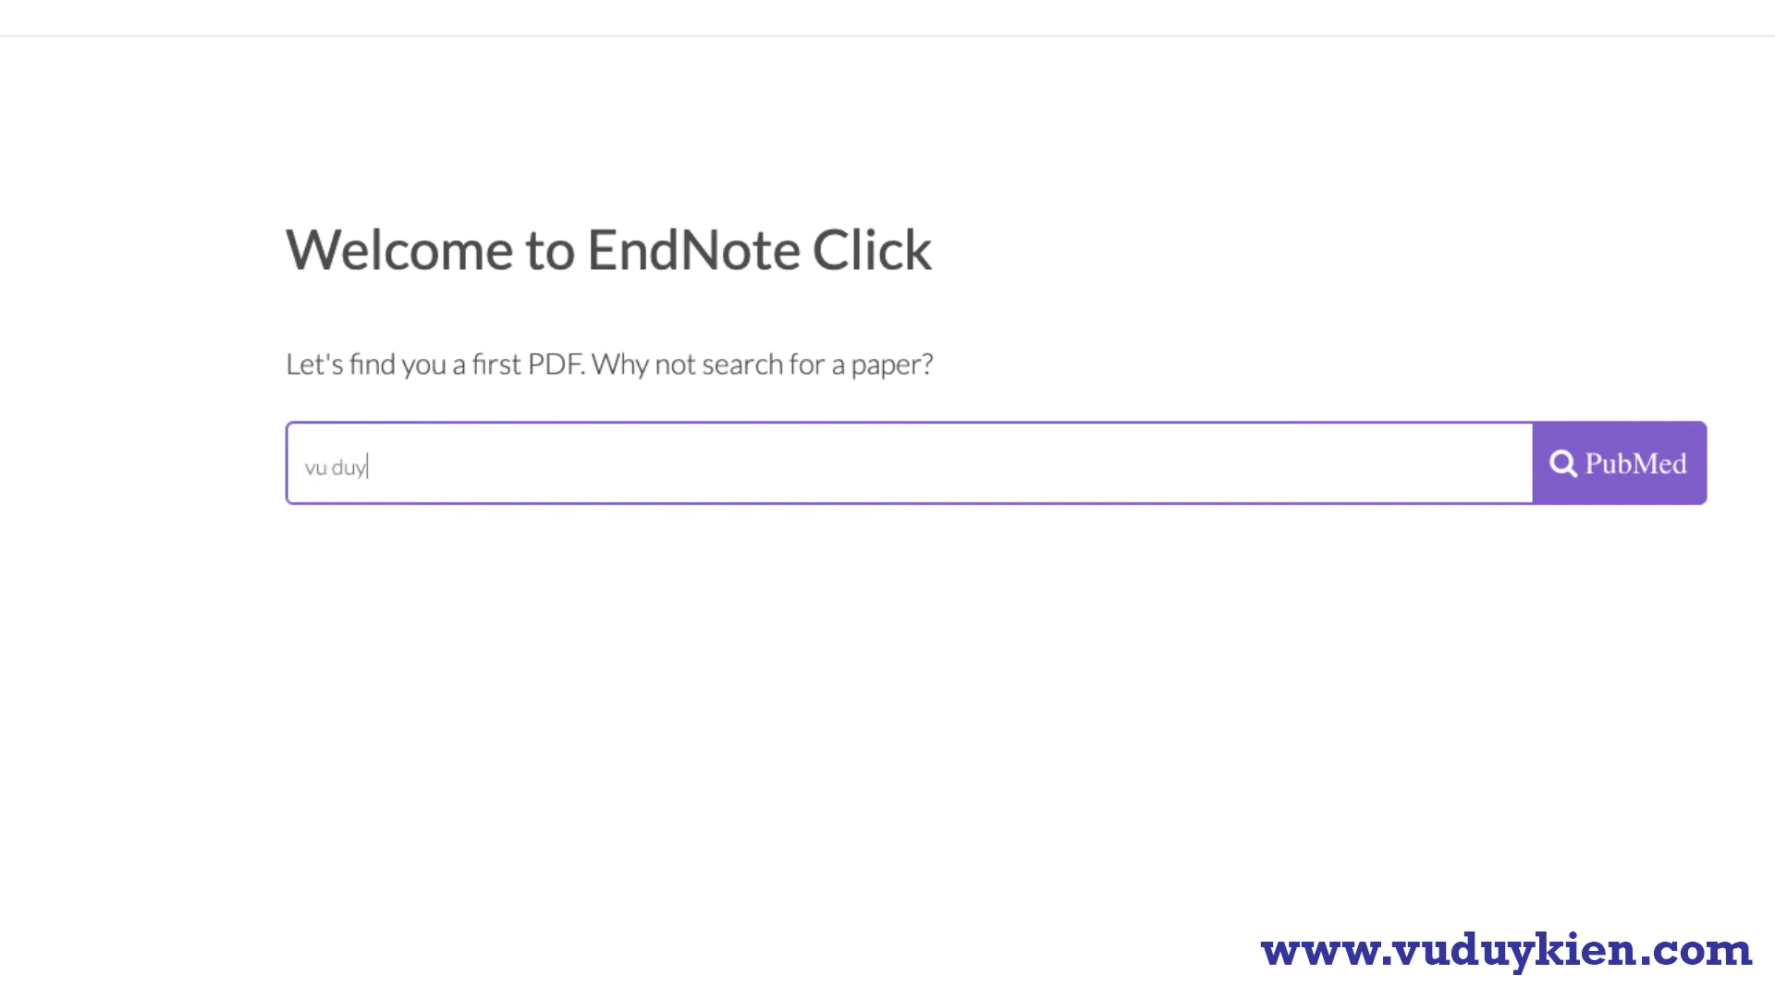
text( kien)
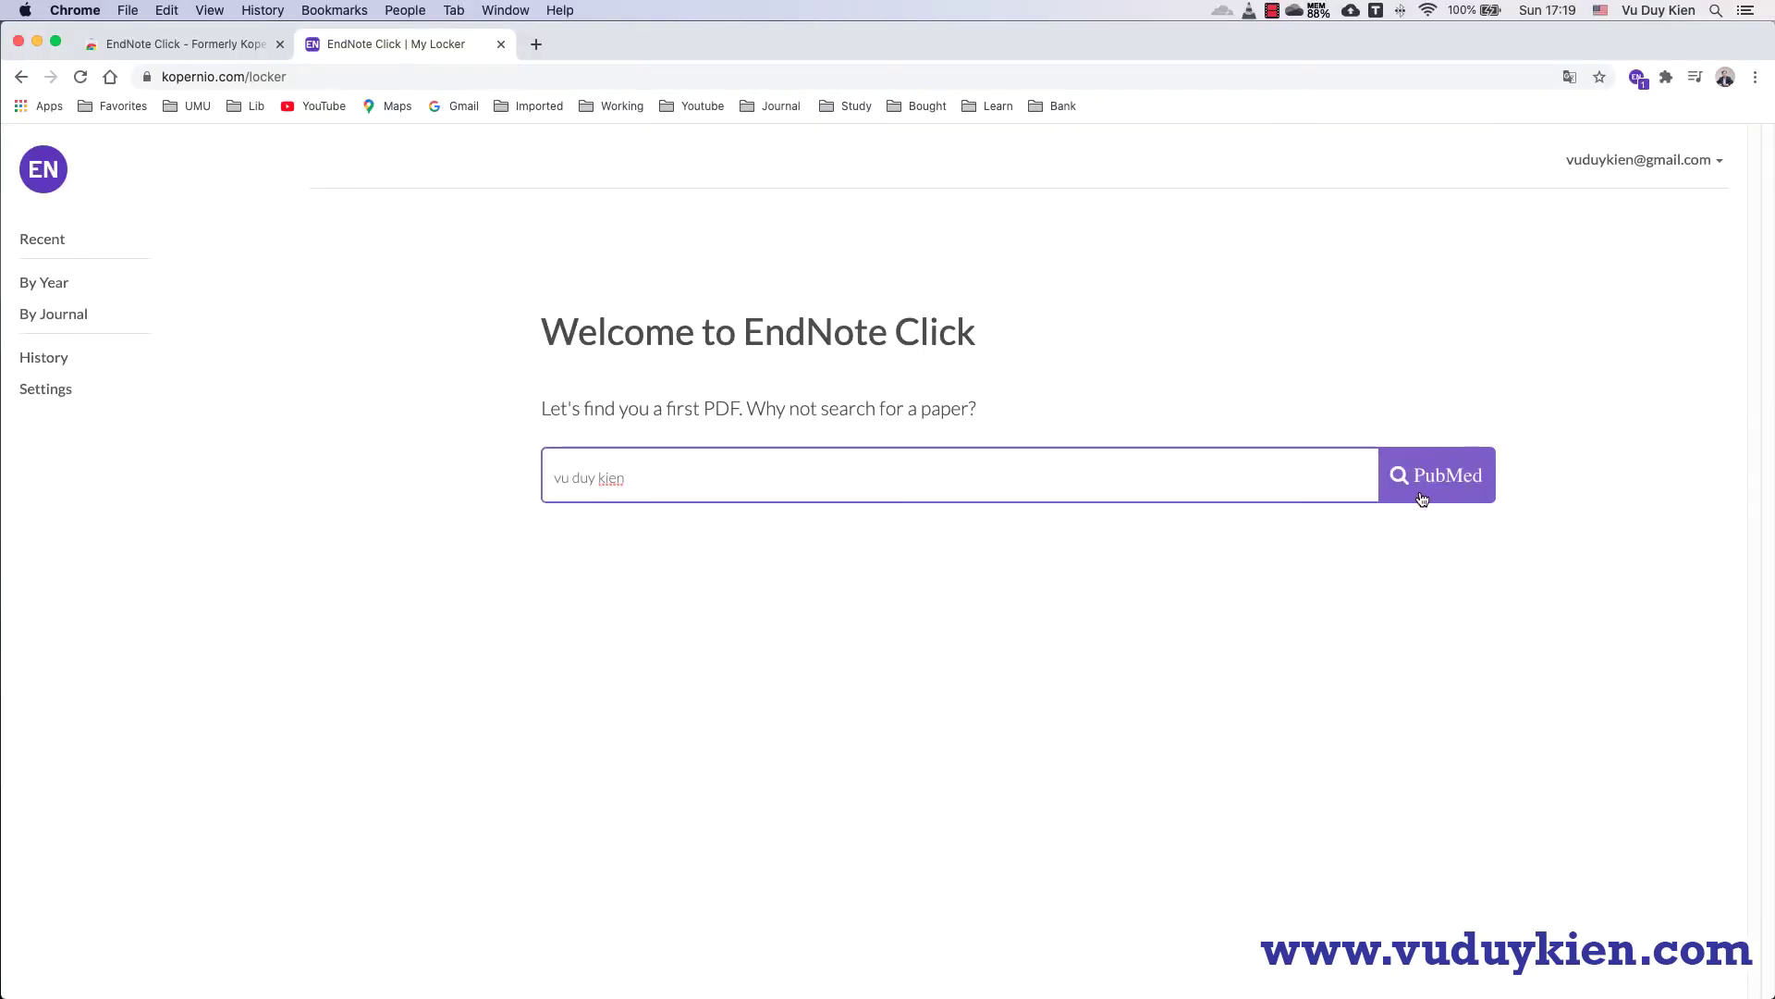
click(1451, 478)
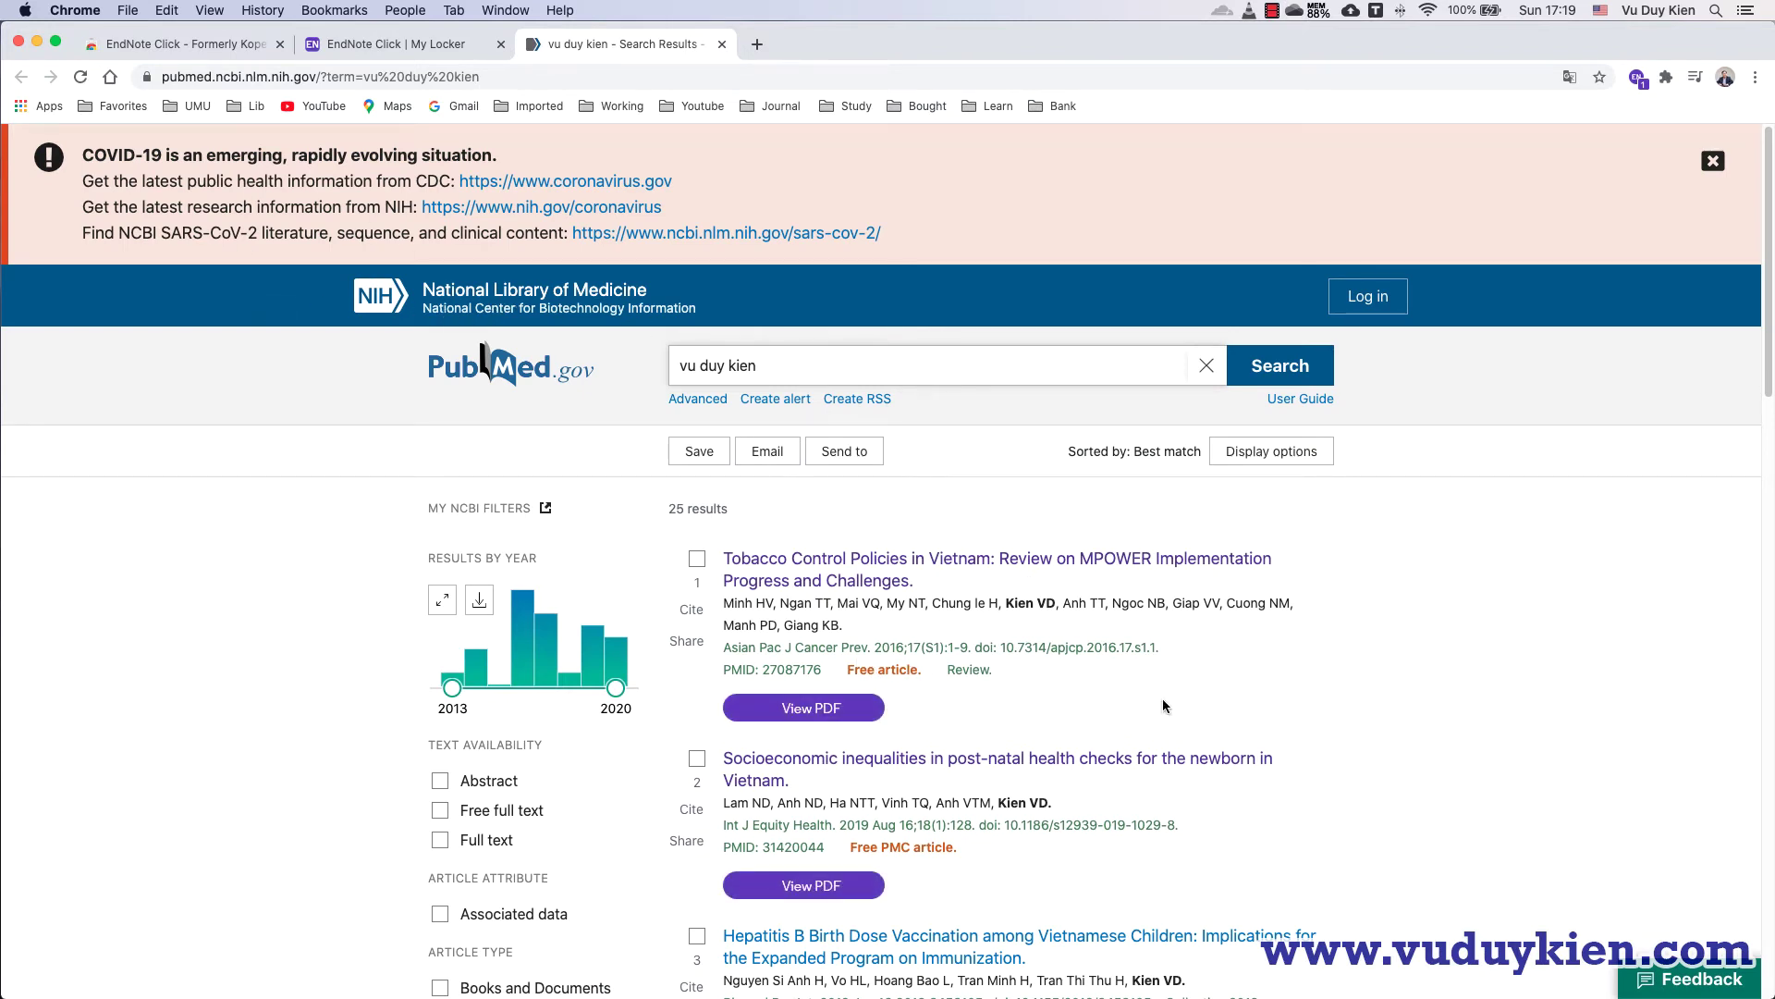
Look through the PubMed results and open the full-text PDF of "Trends in socioeconomic inequalities among adult male hardcore smokers in Vietnam: 2010-2015".
scroll(1179, 699, down, 1)
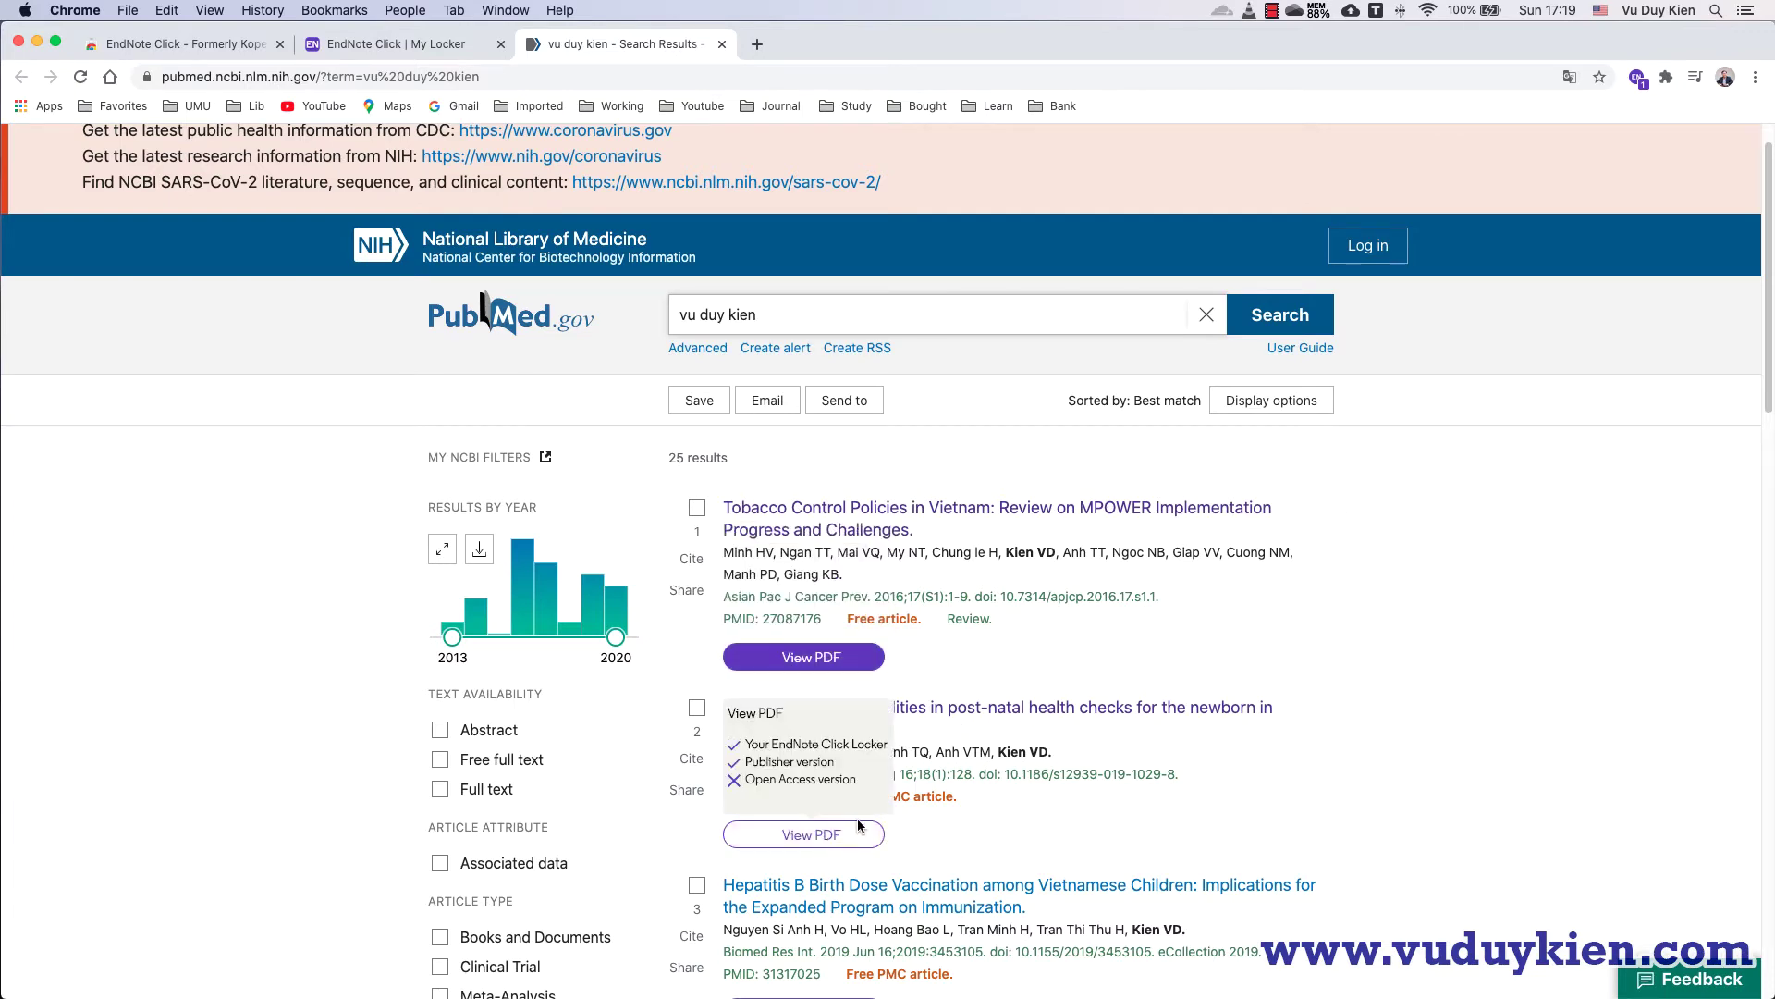
scroll(830, 668, down, 5)
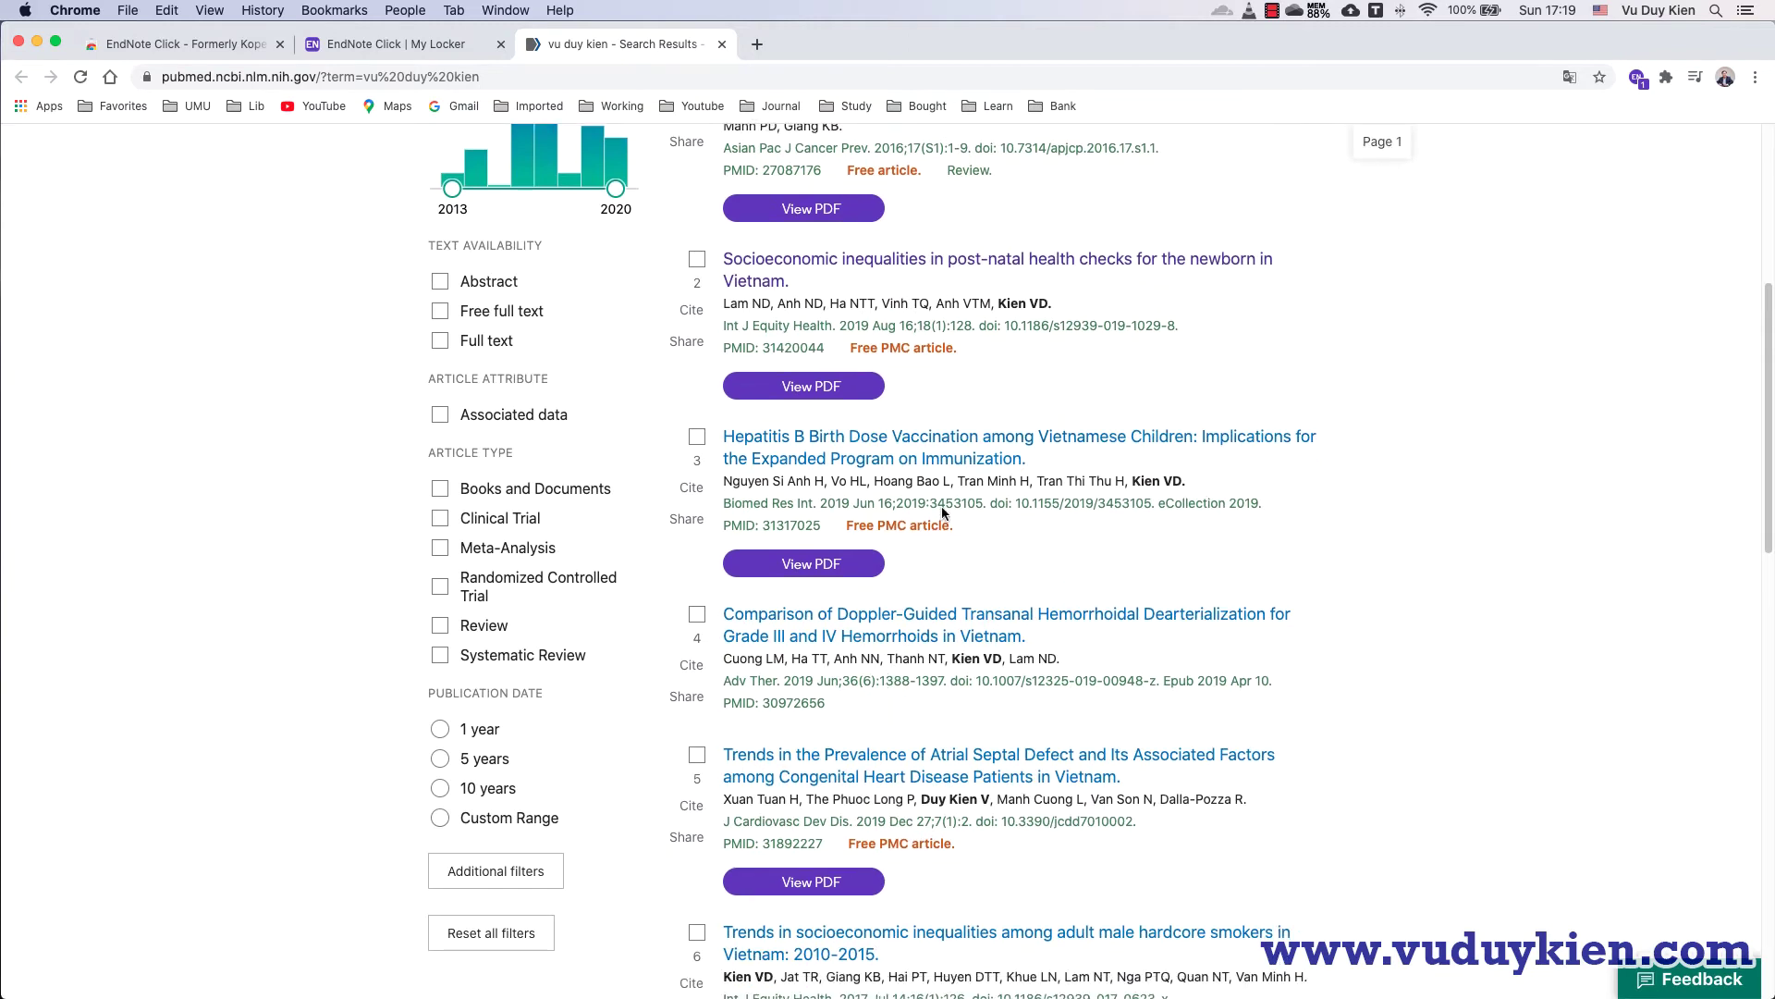
scroll(906, 352, up, 1)
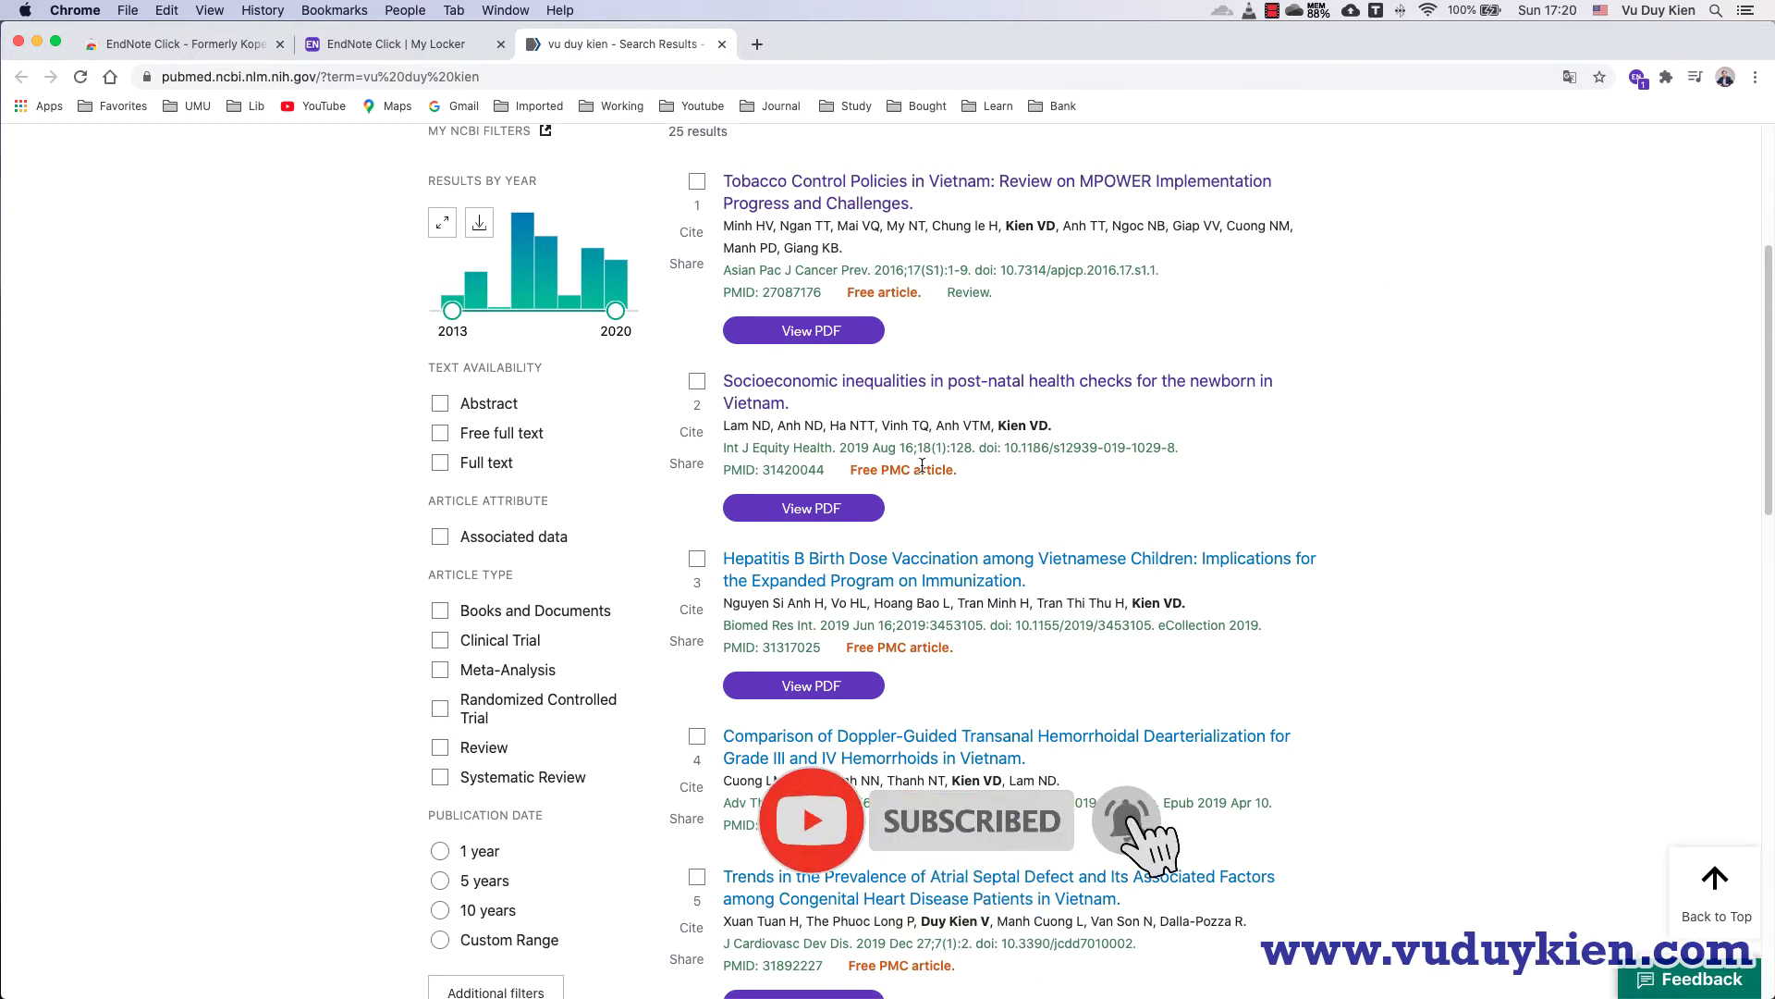
scroll(929, 610, down, 2)
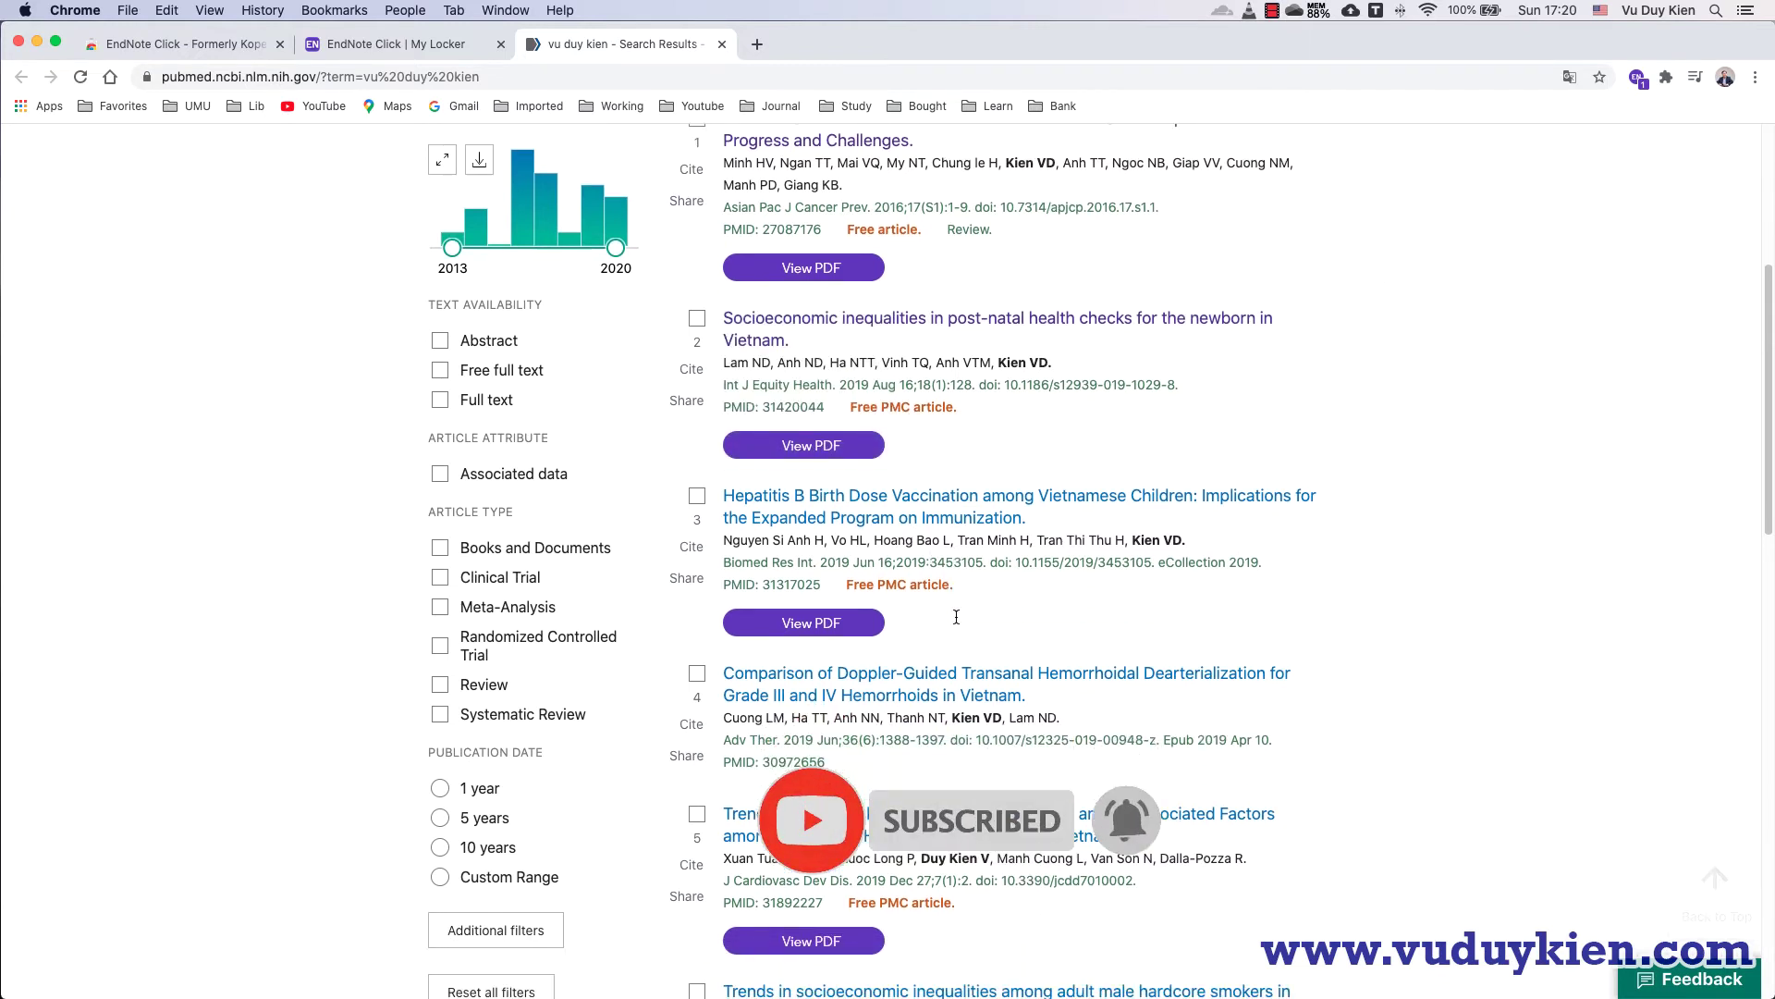
scroll(958, 622, down, 5)
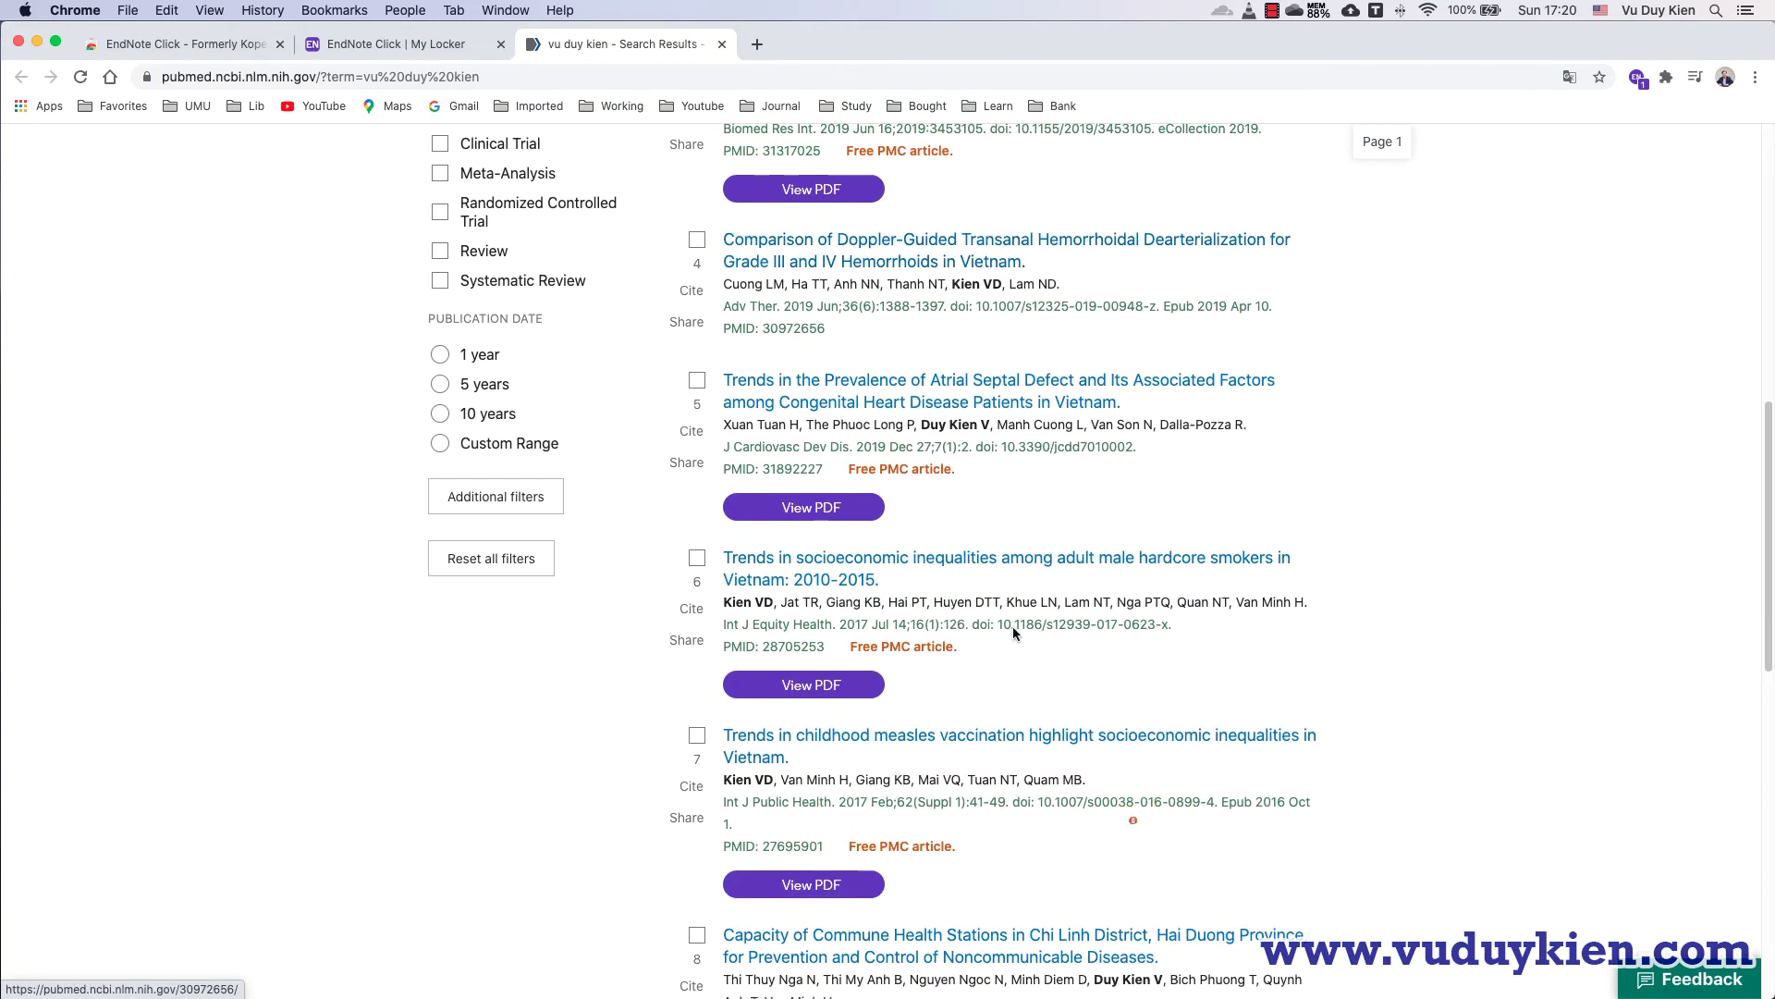
click(815, 692)
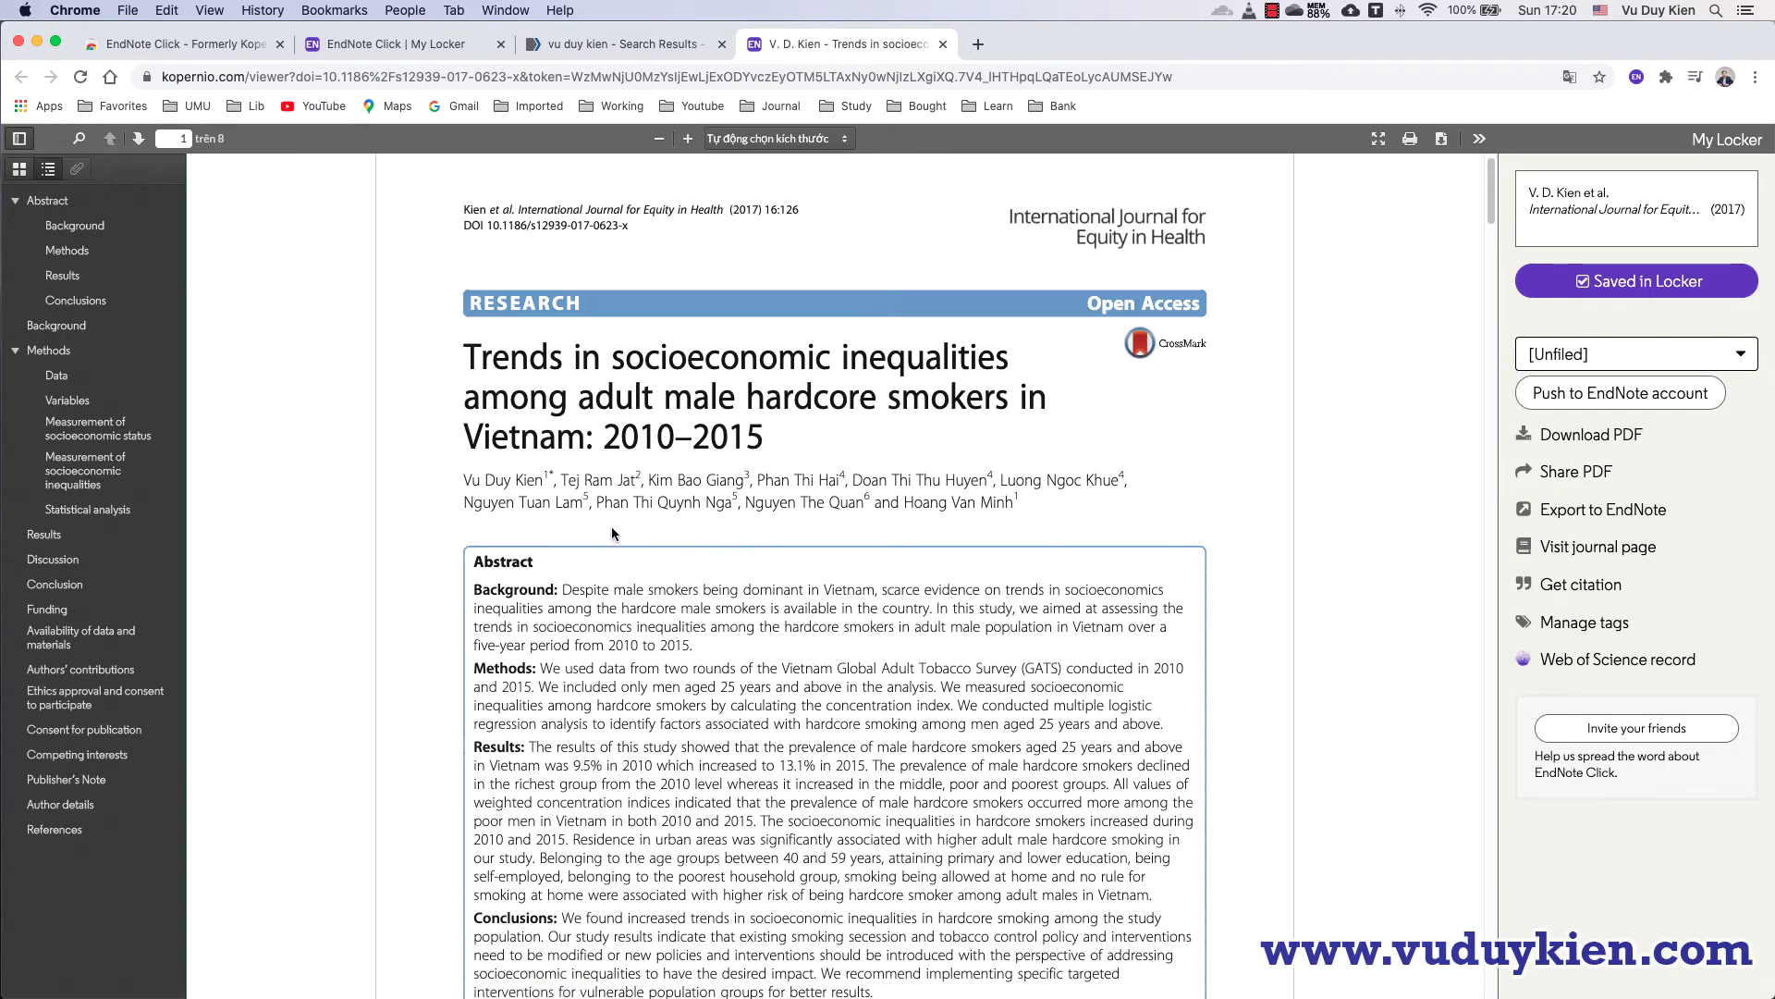
Examine the options for sharing the PDF by link or email, and close them without sending anything.
scroll(1088, 375, up, 1)
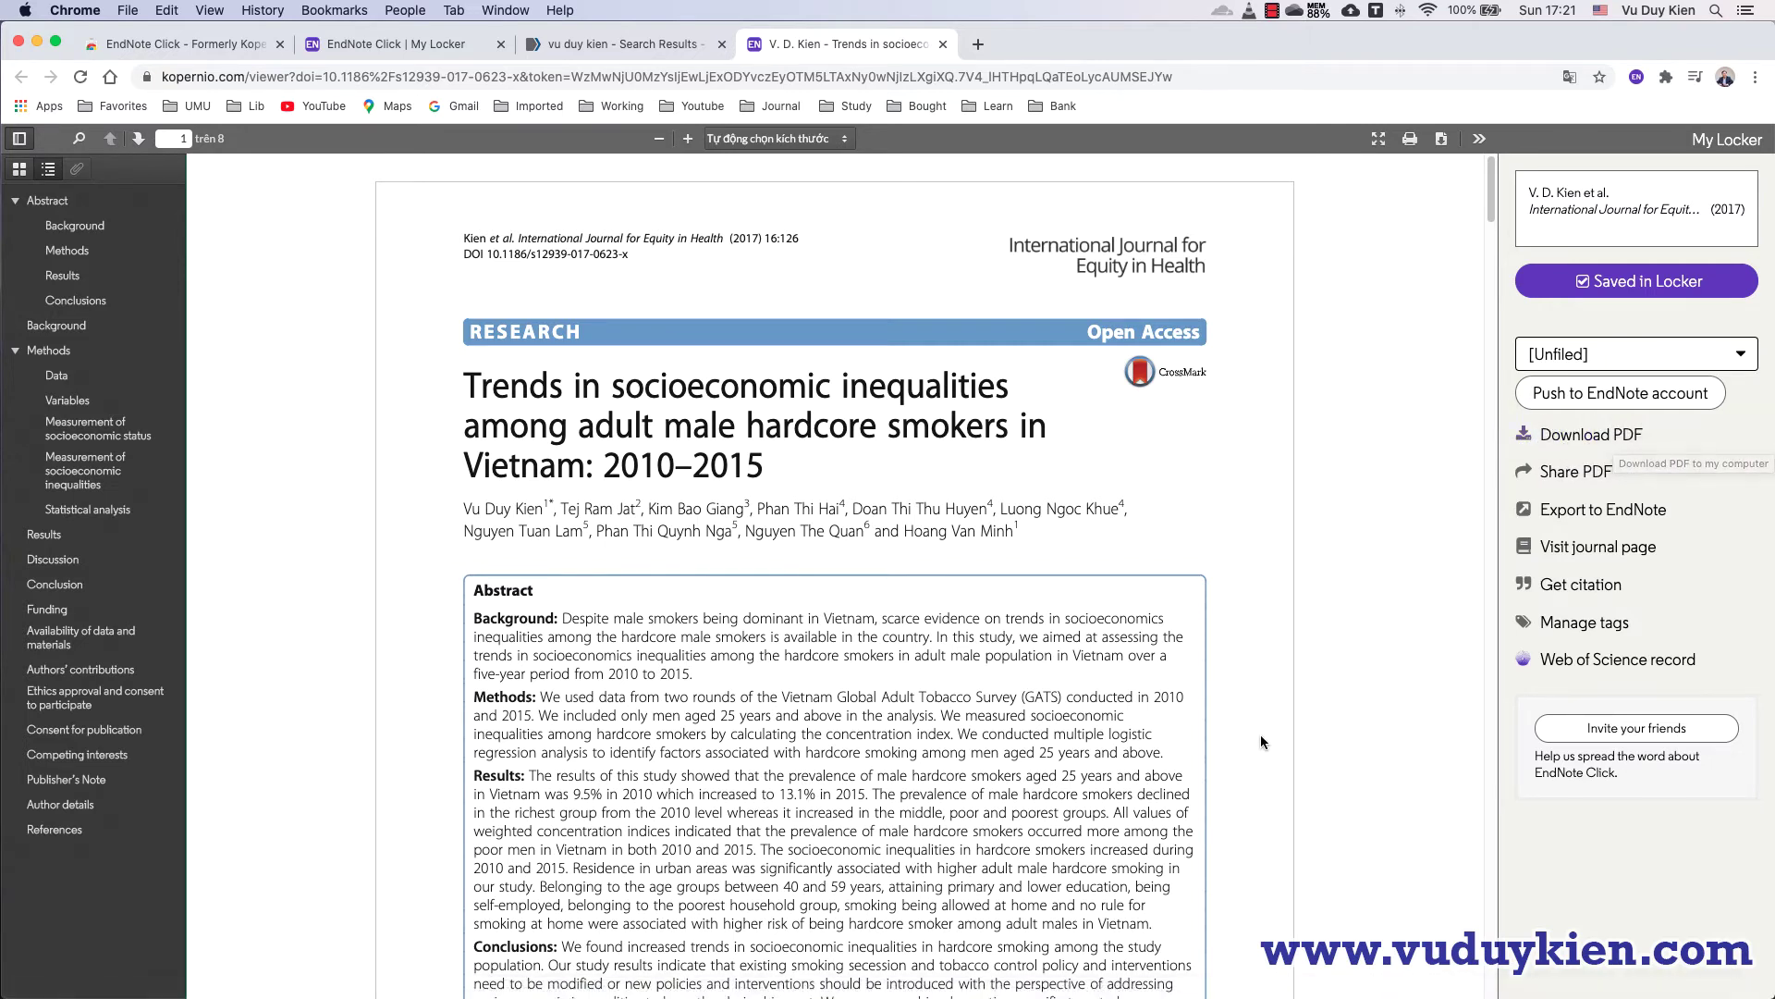
click(1556, 475)
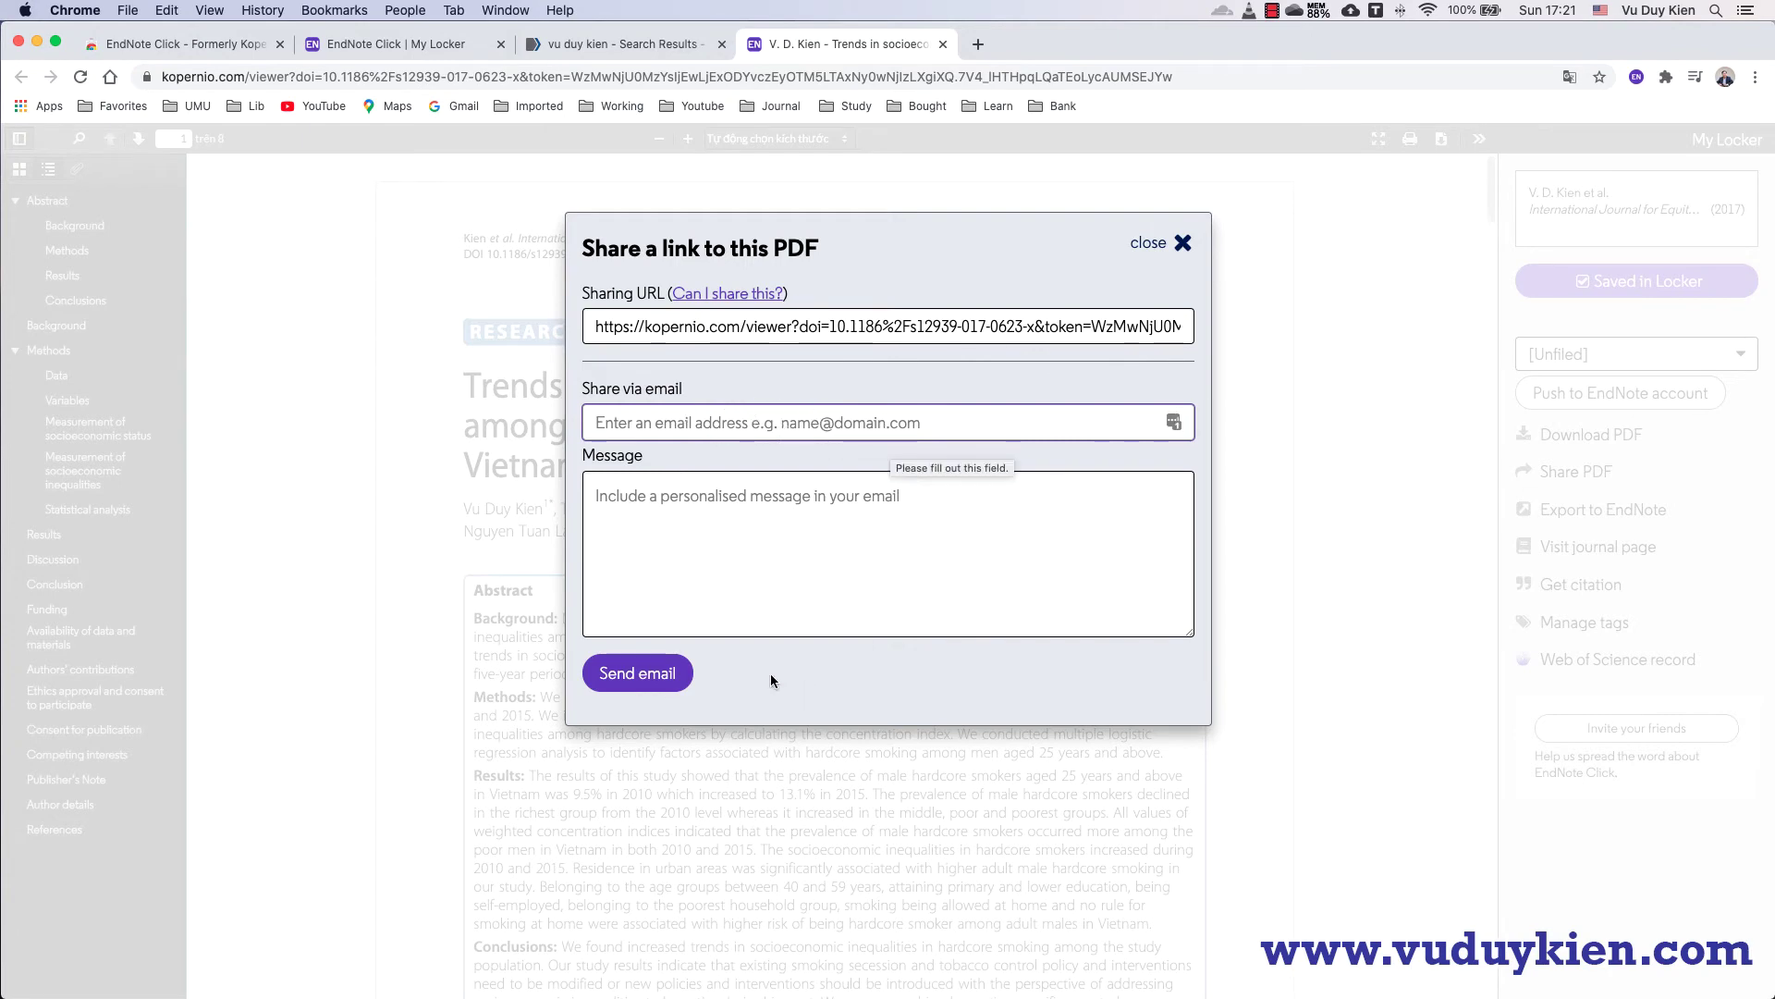
click(1182, 244)
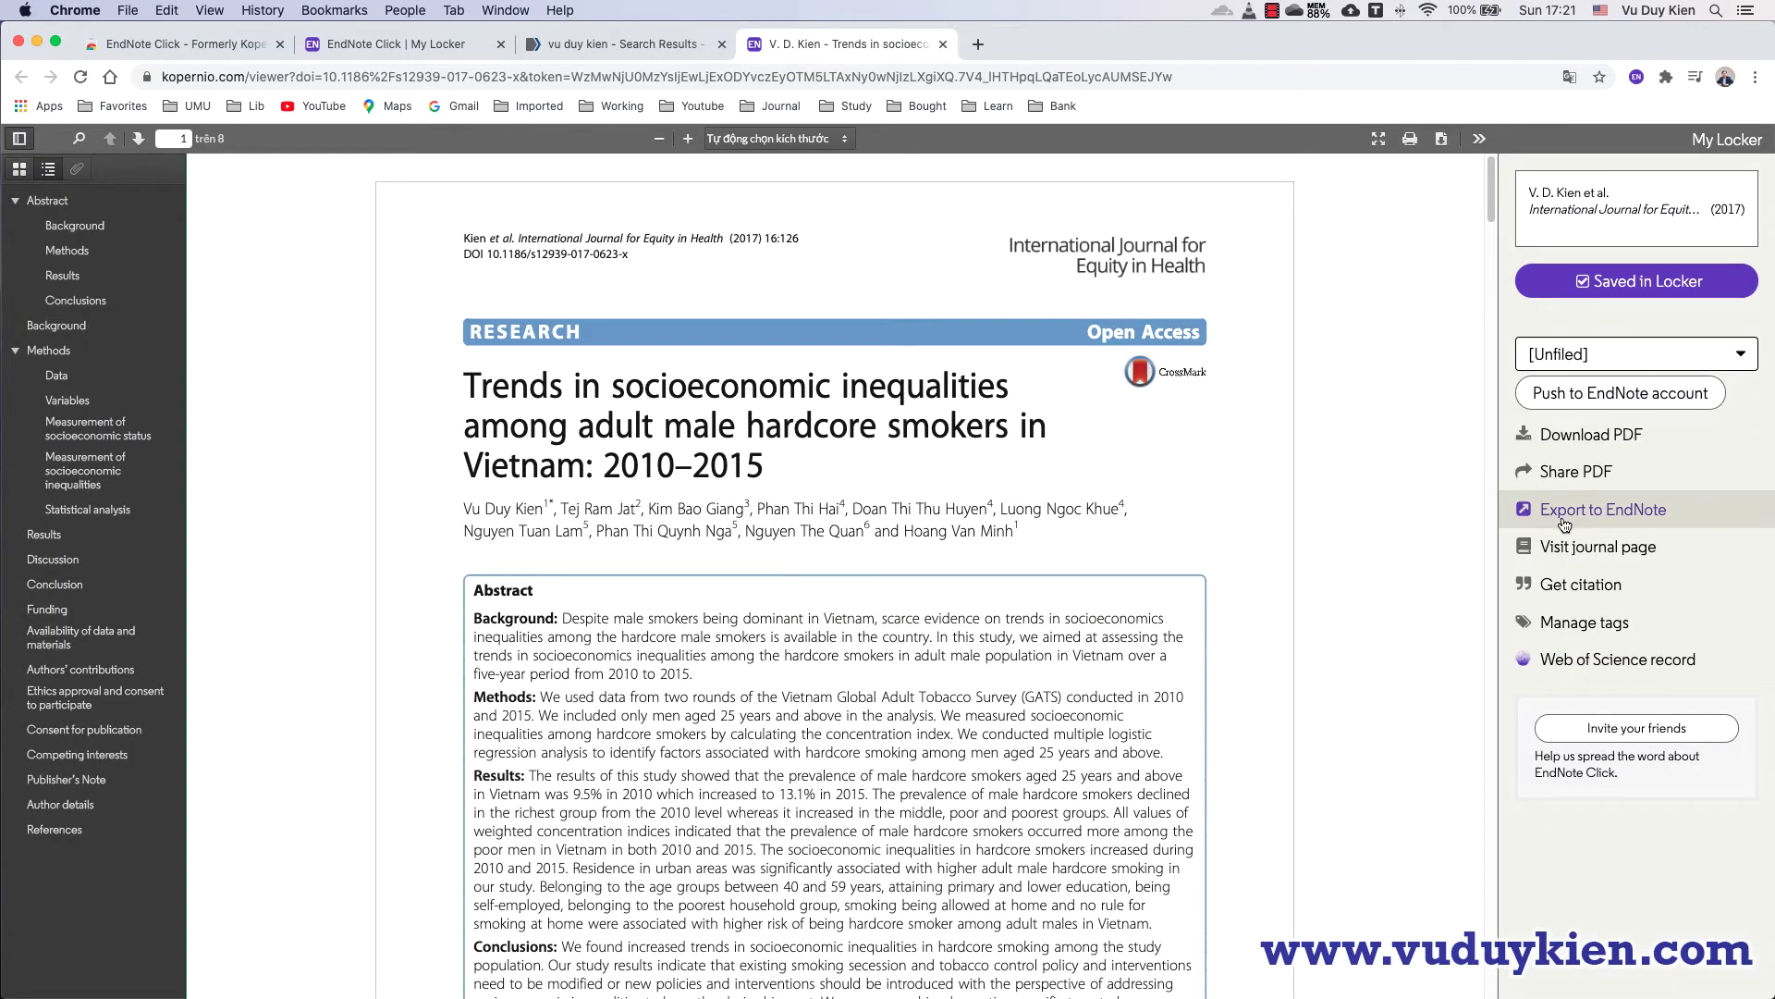
Export the paper's reference to EndNote while denying the additional download permissions, and visit its journal page, dismissing the EndNote Click notice.
click(1642, 521)
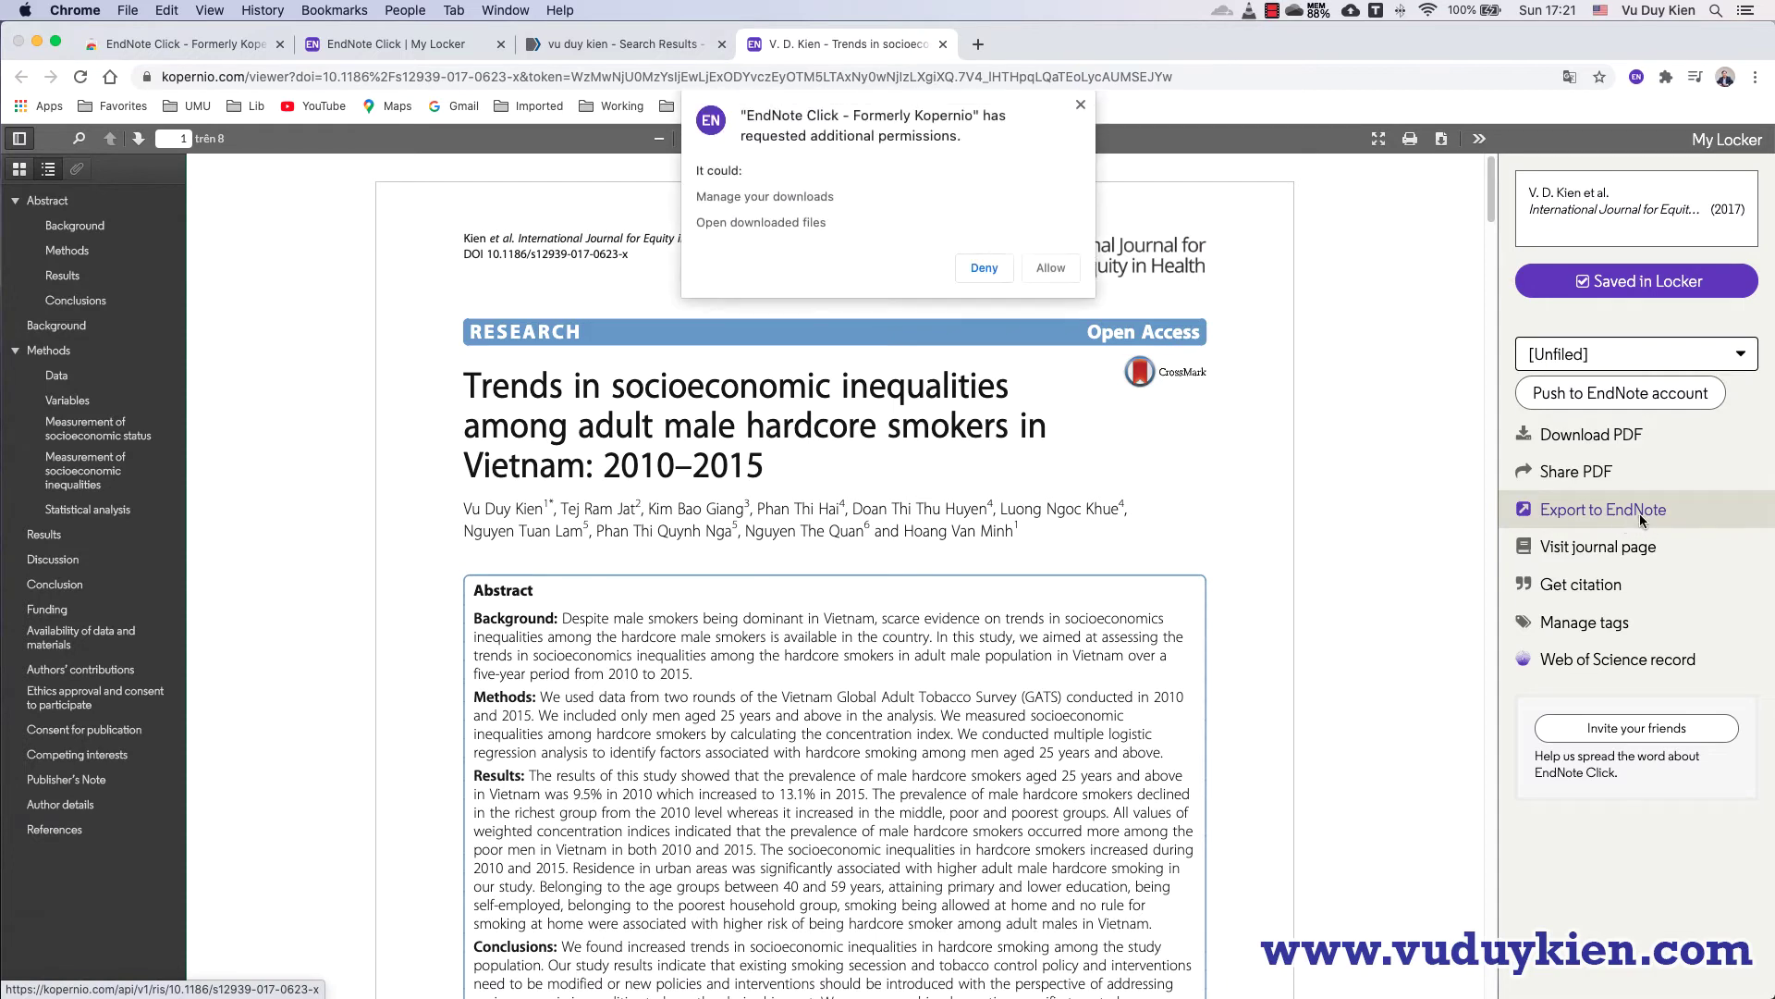
click(984, 268)
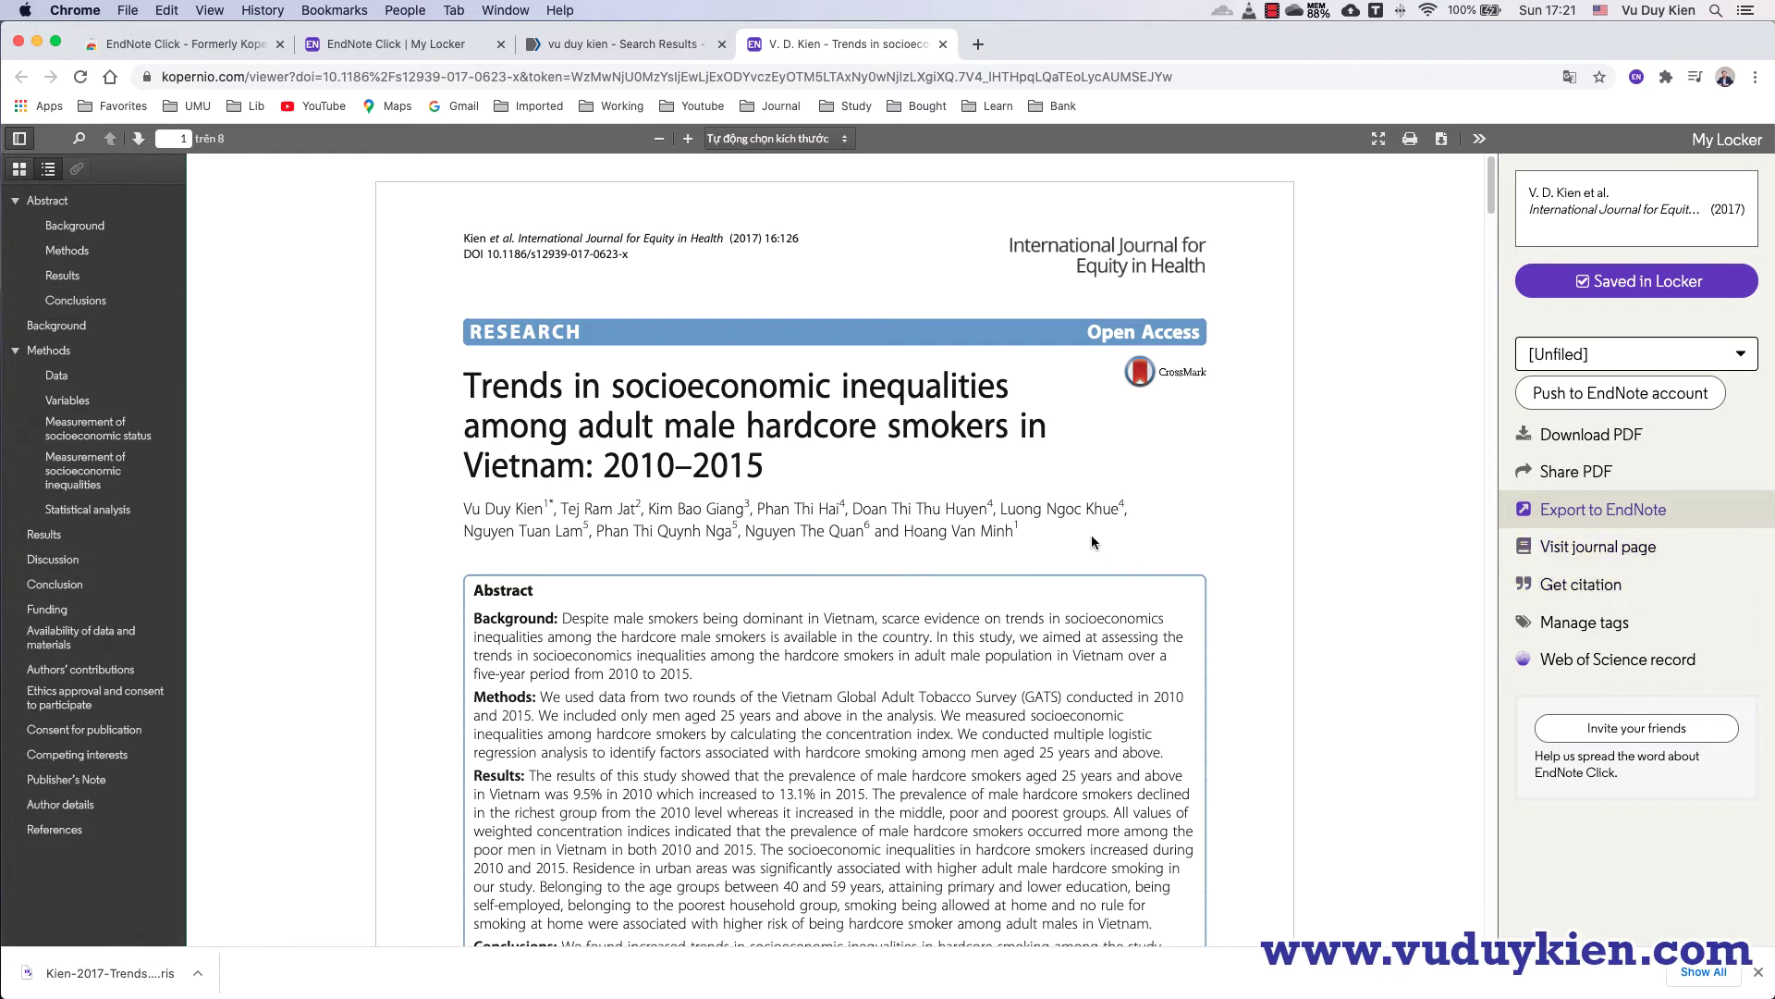
click(1554, 548)
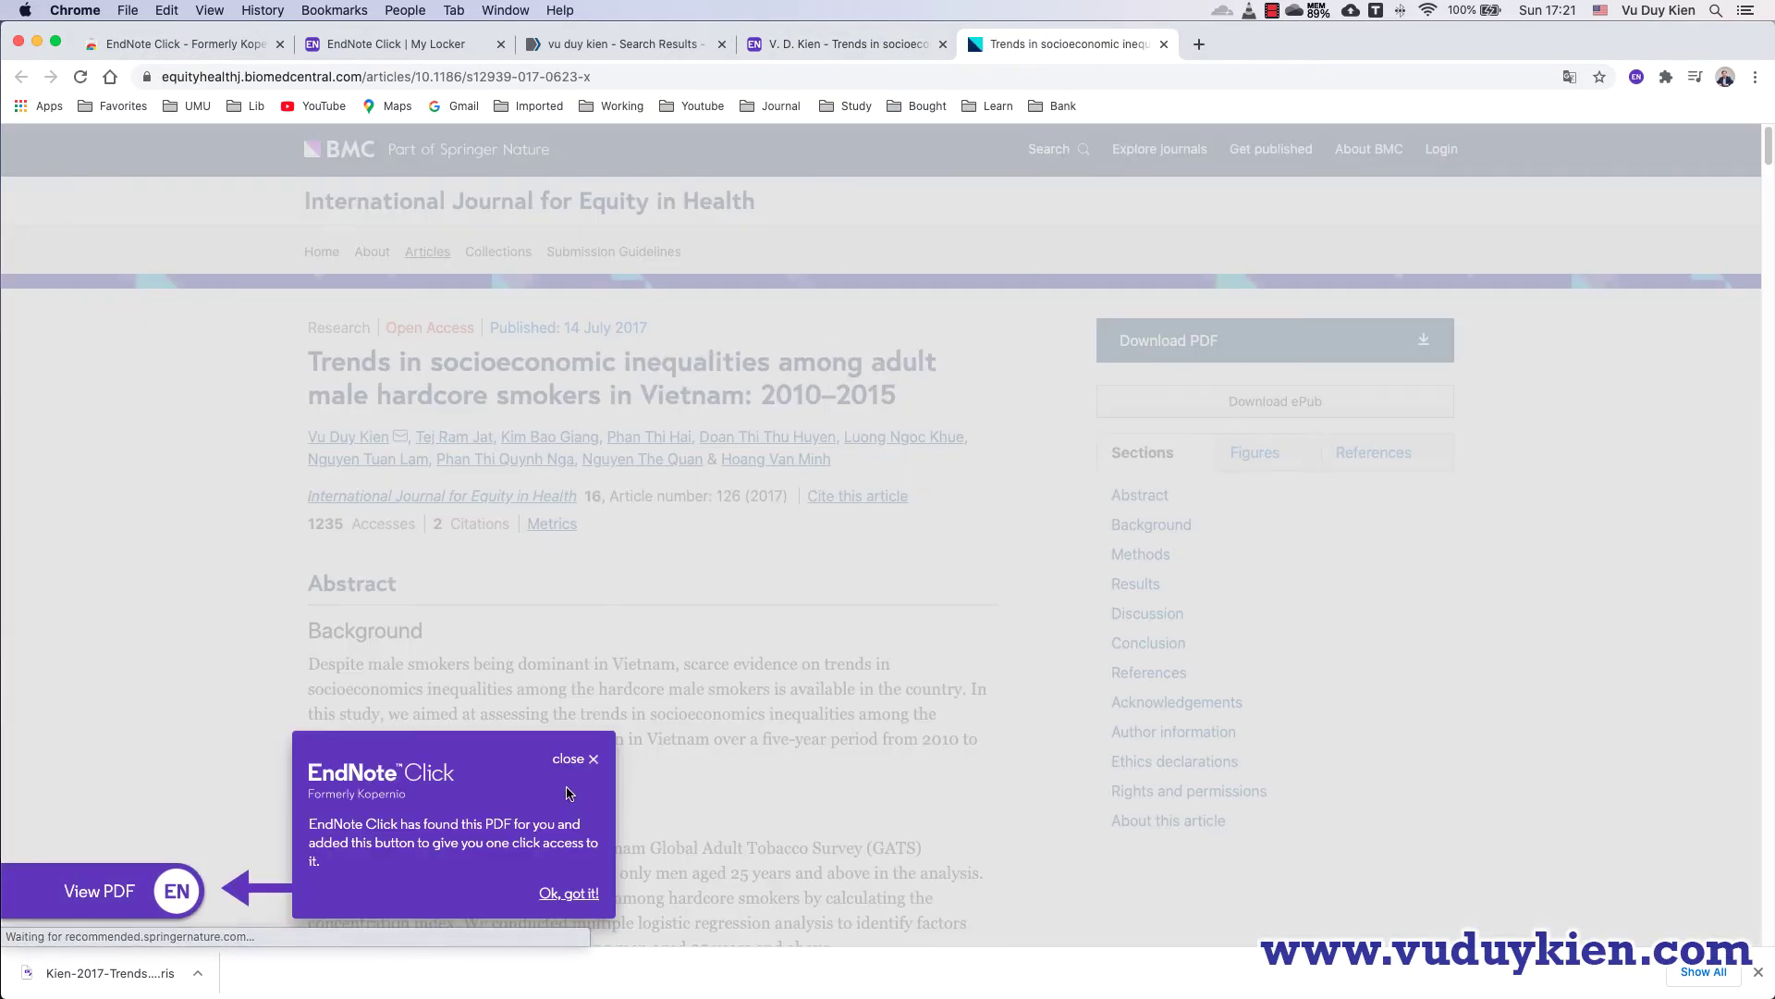
click(571, 761)
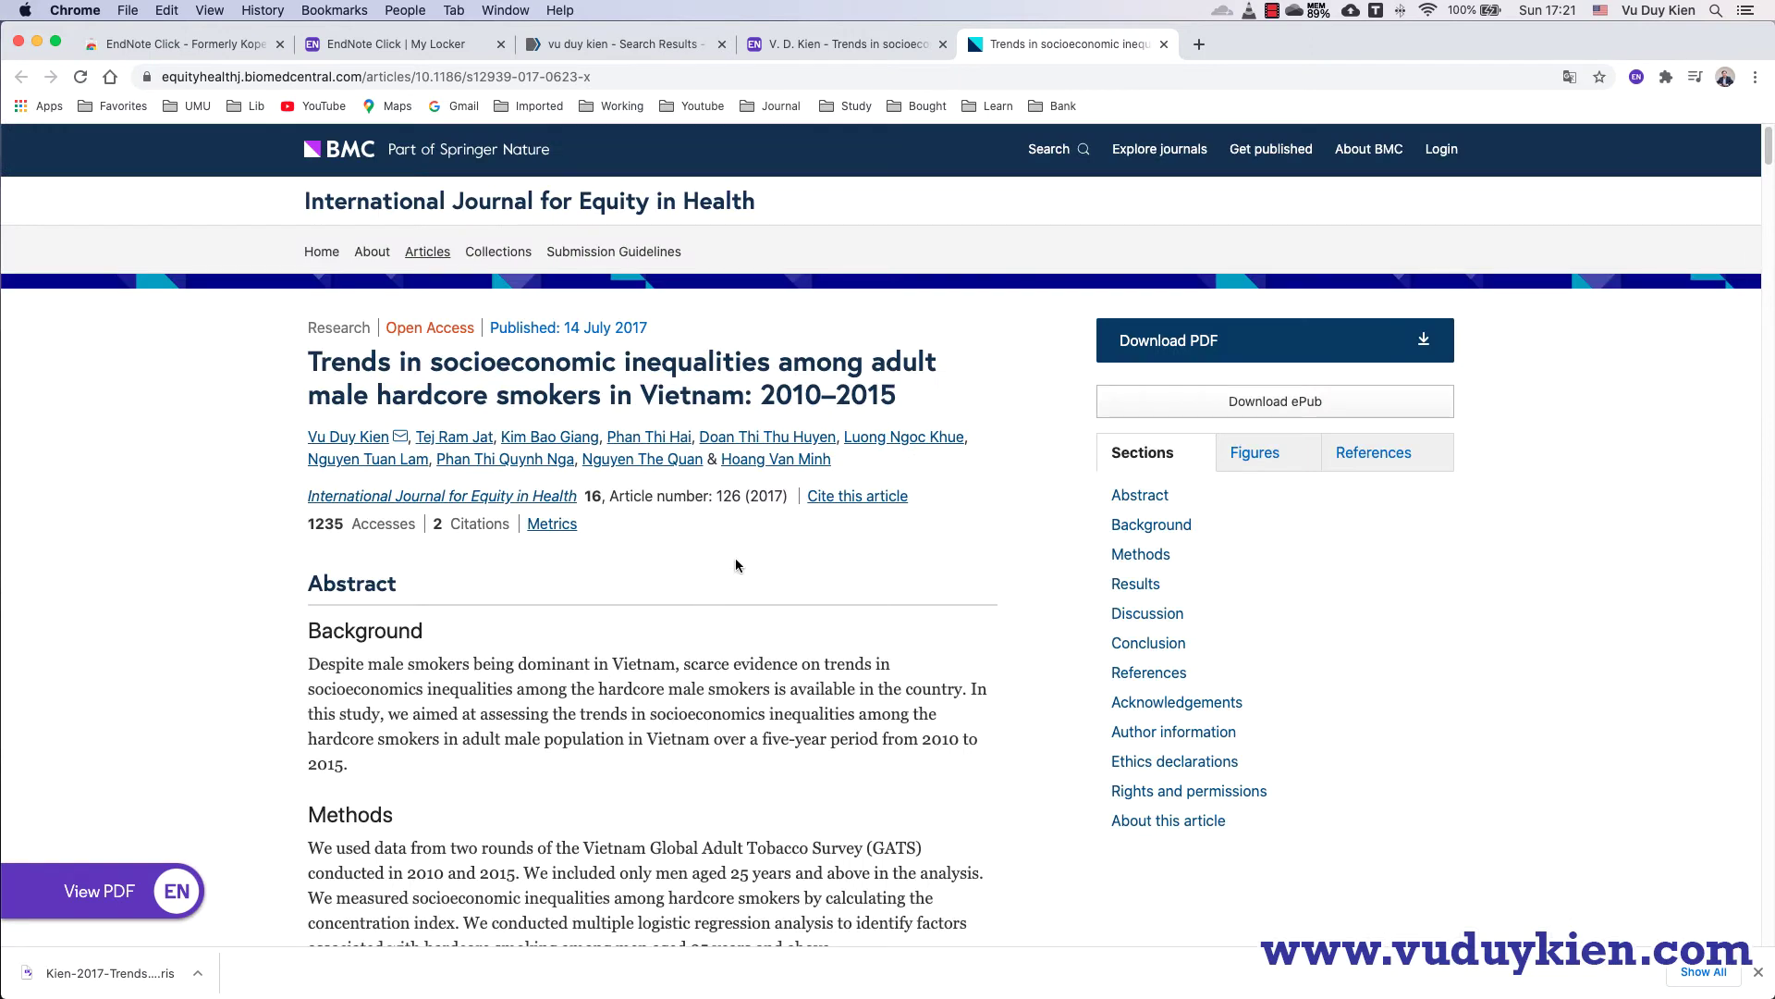
Return to the PDF viewer, display the paper's formatted citation, highlight its text and close the citation dialog.
click(849, 45)
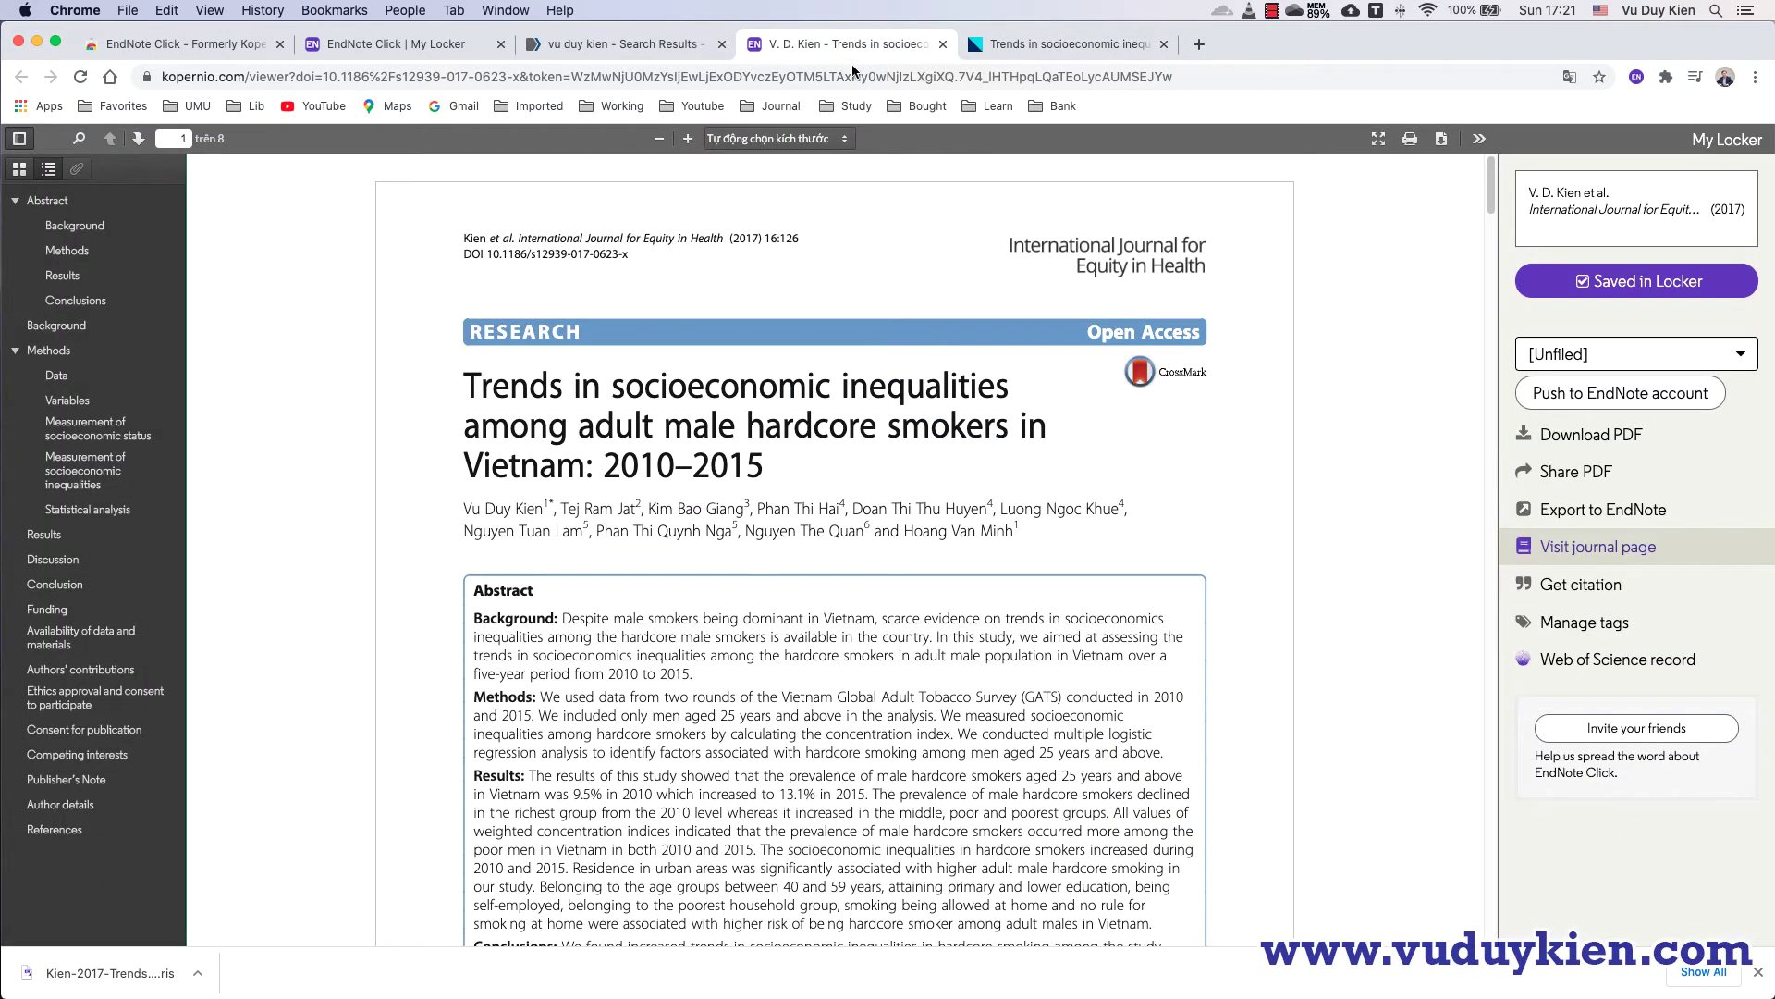
click(1569, 592)
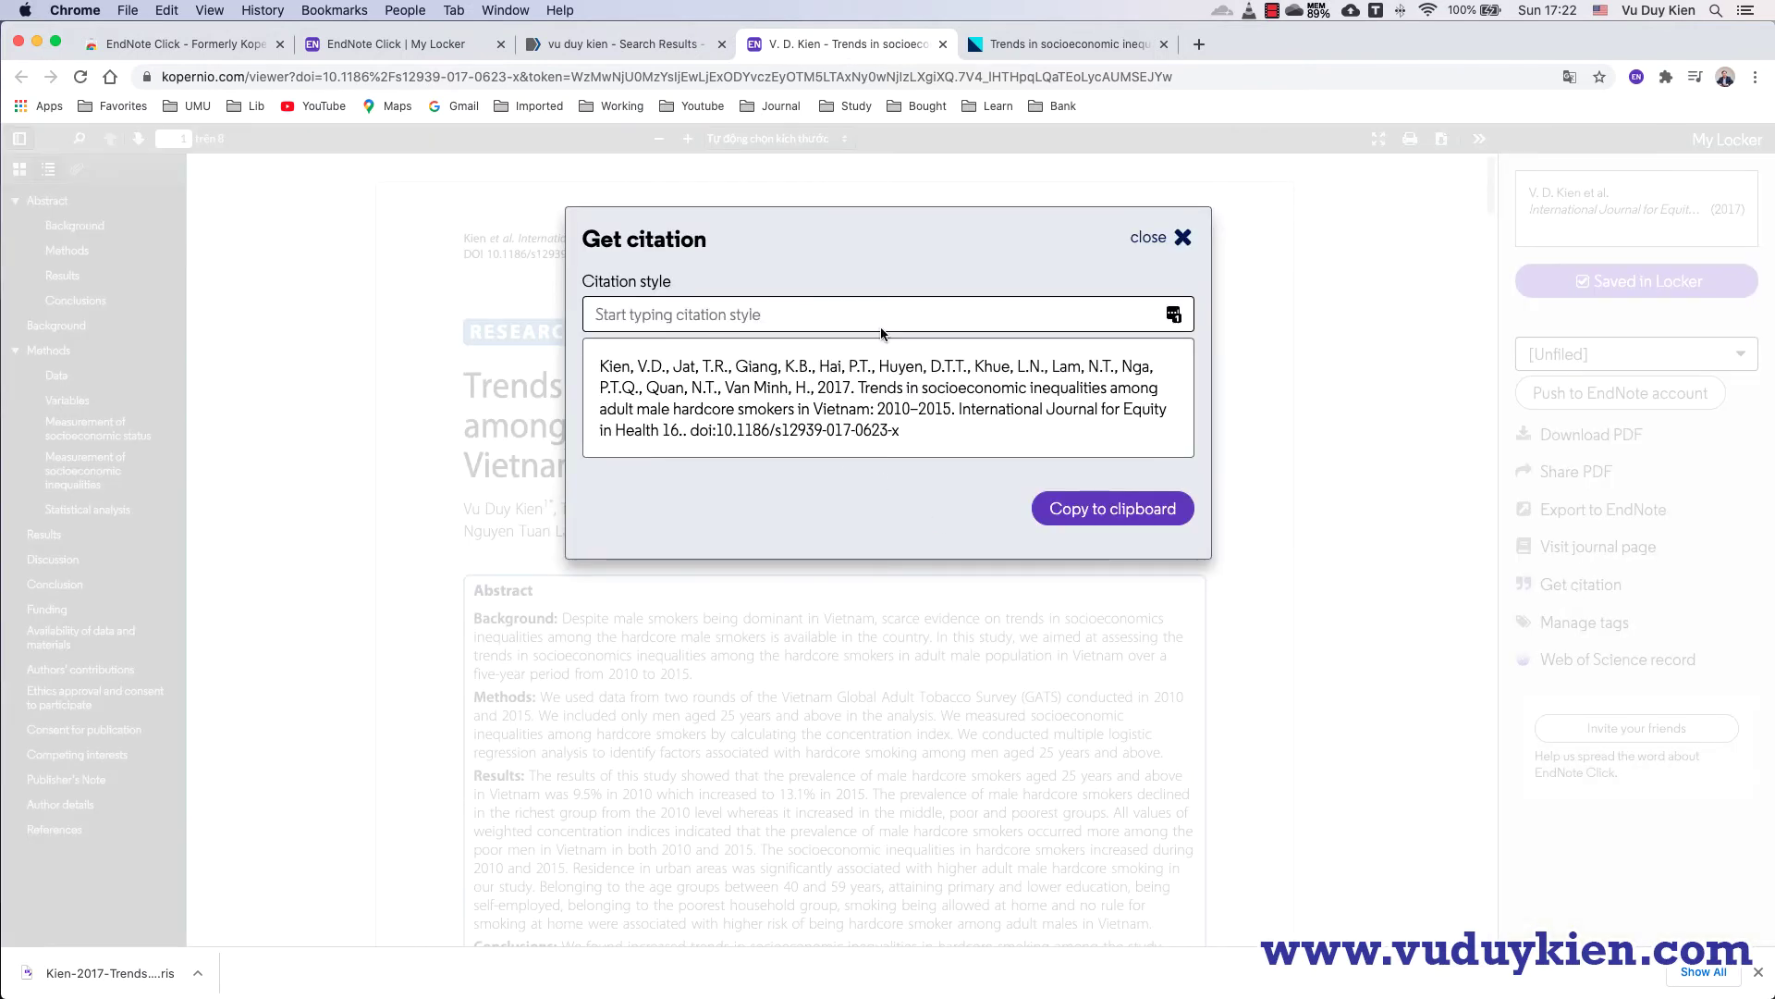
click(921, 423)
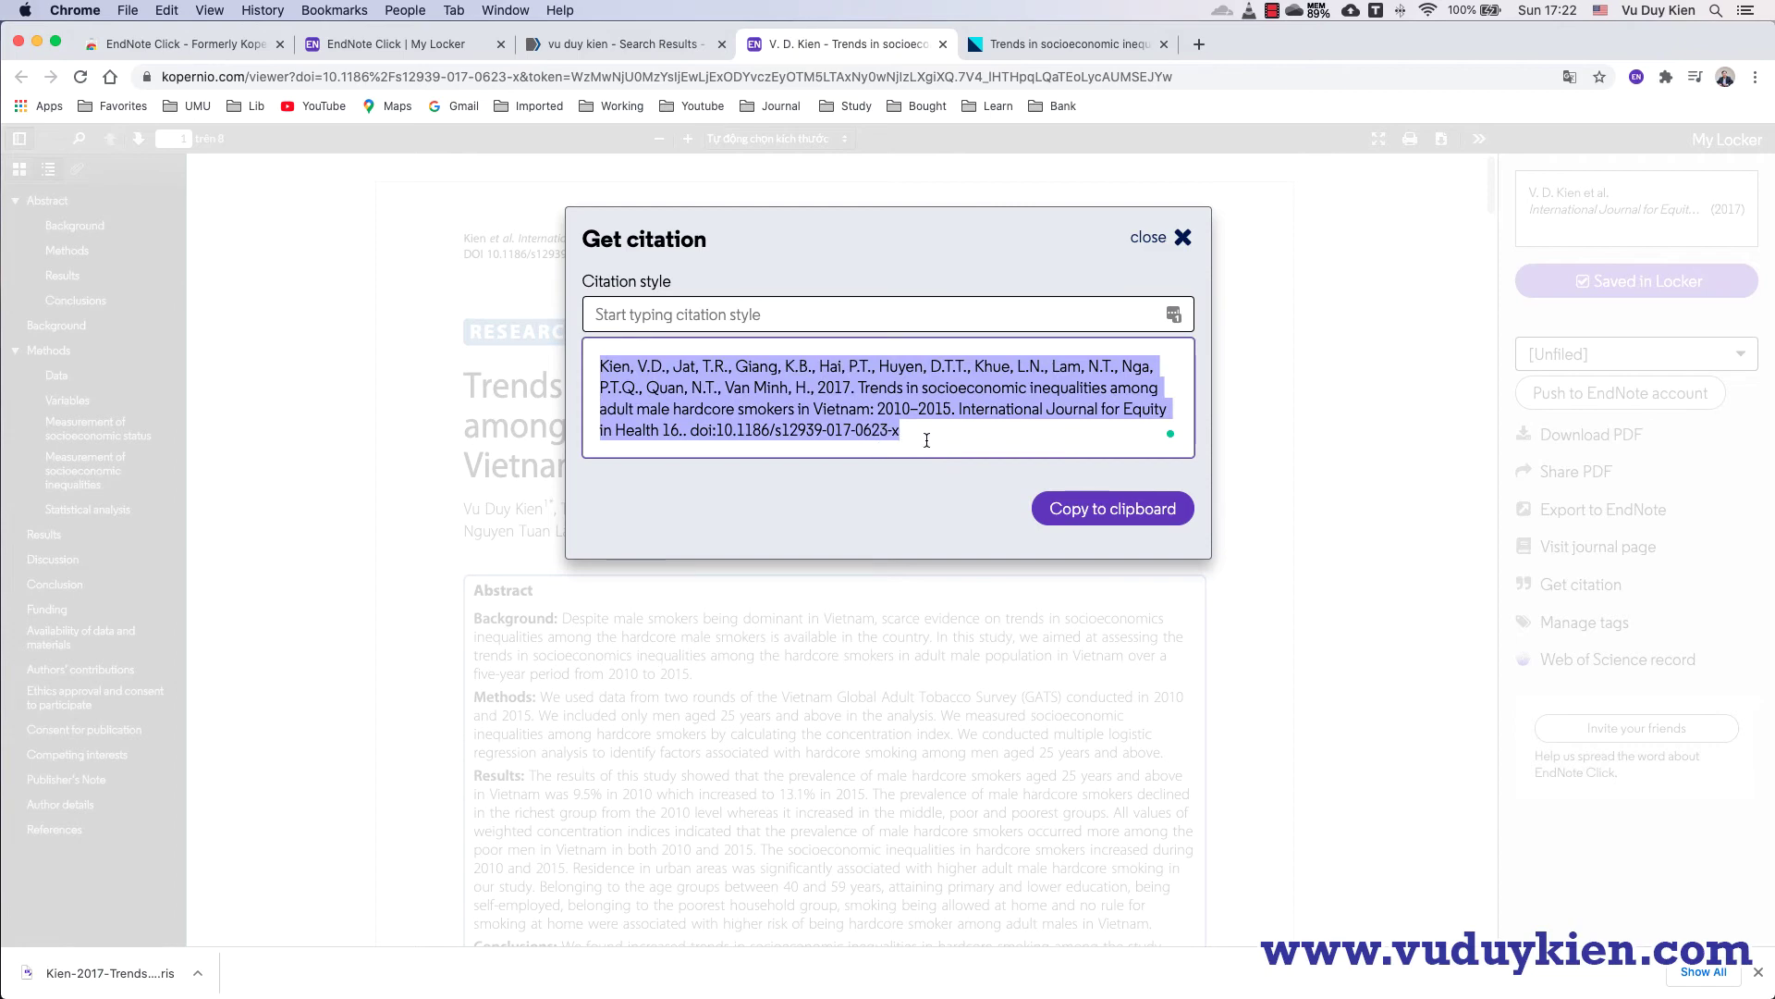
click(1184, 240)
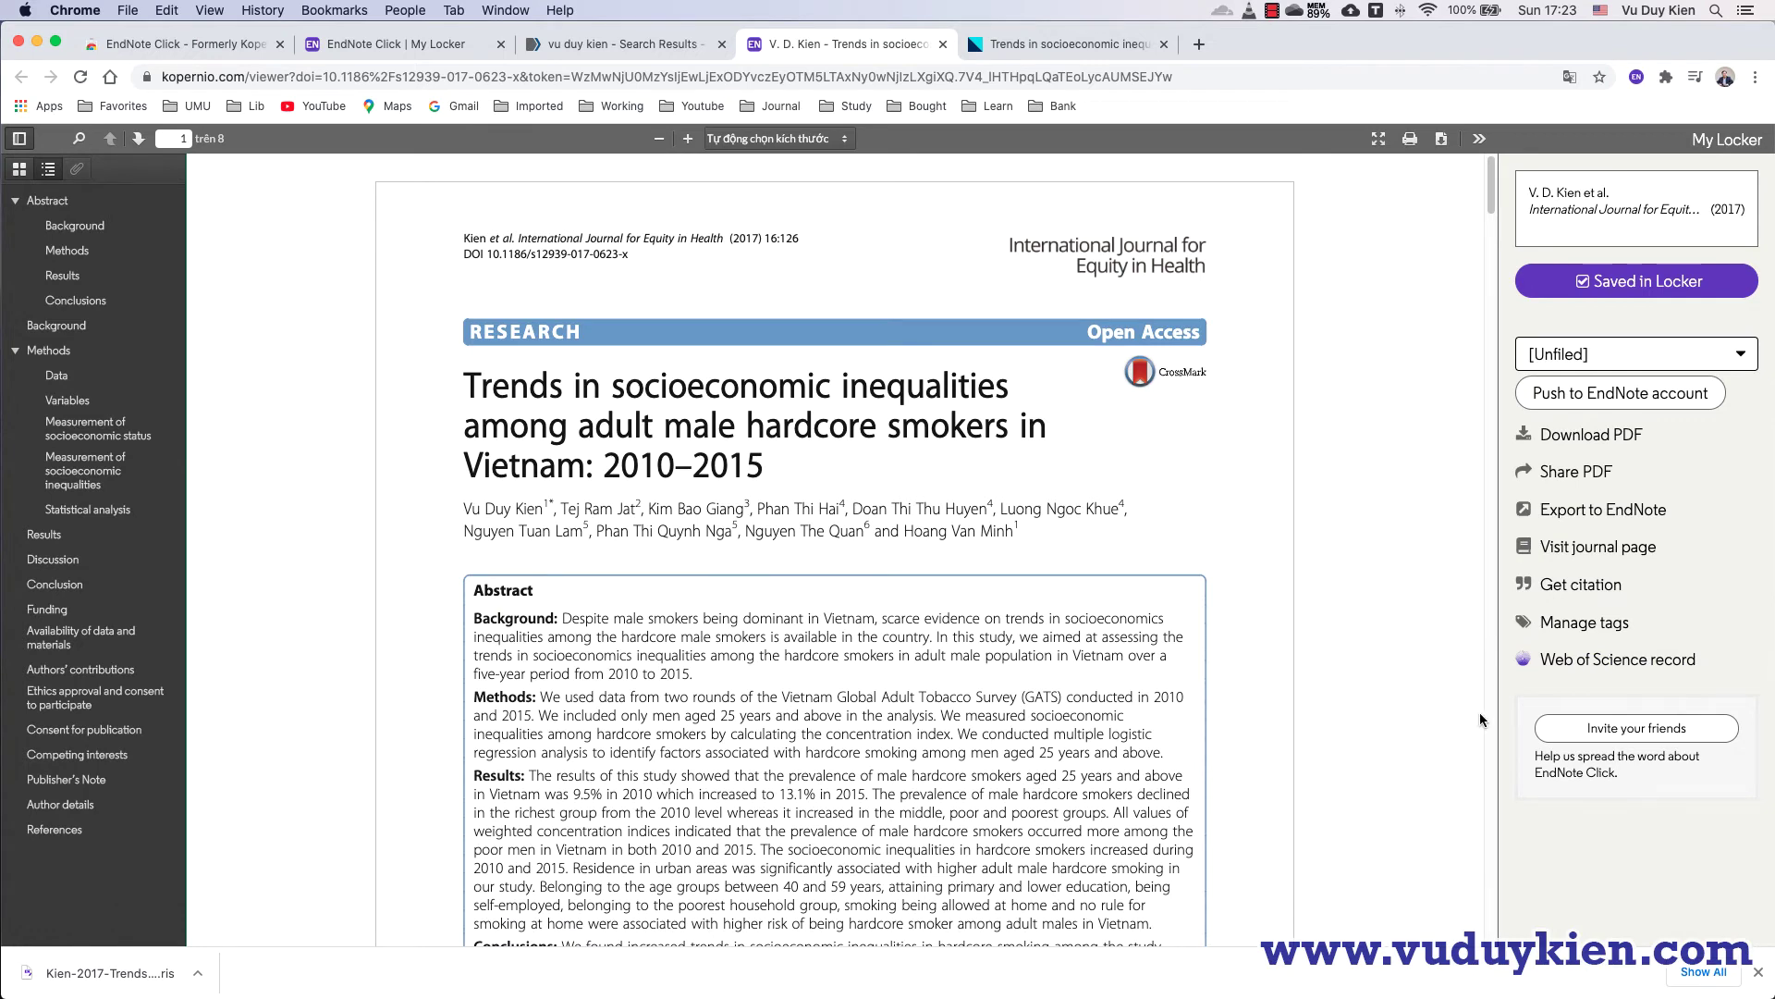
Examine the paper's Web of Science record from abstract to publisher and categories, and return to the EndNote Click locker.
click(1569, 662)
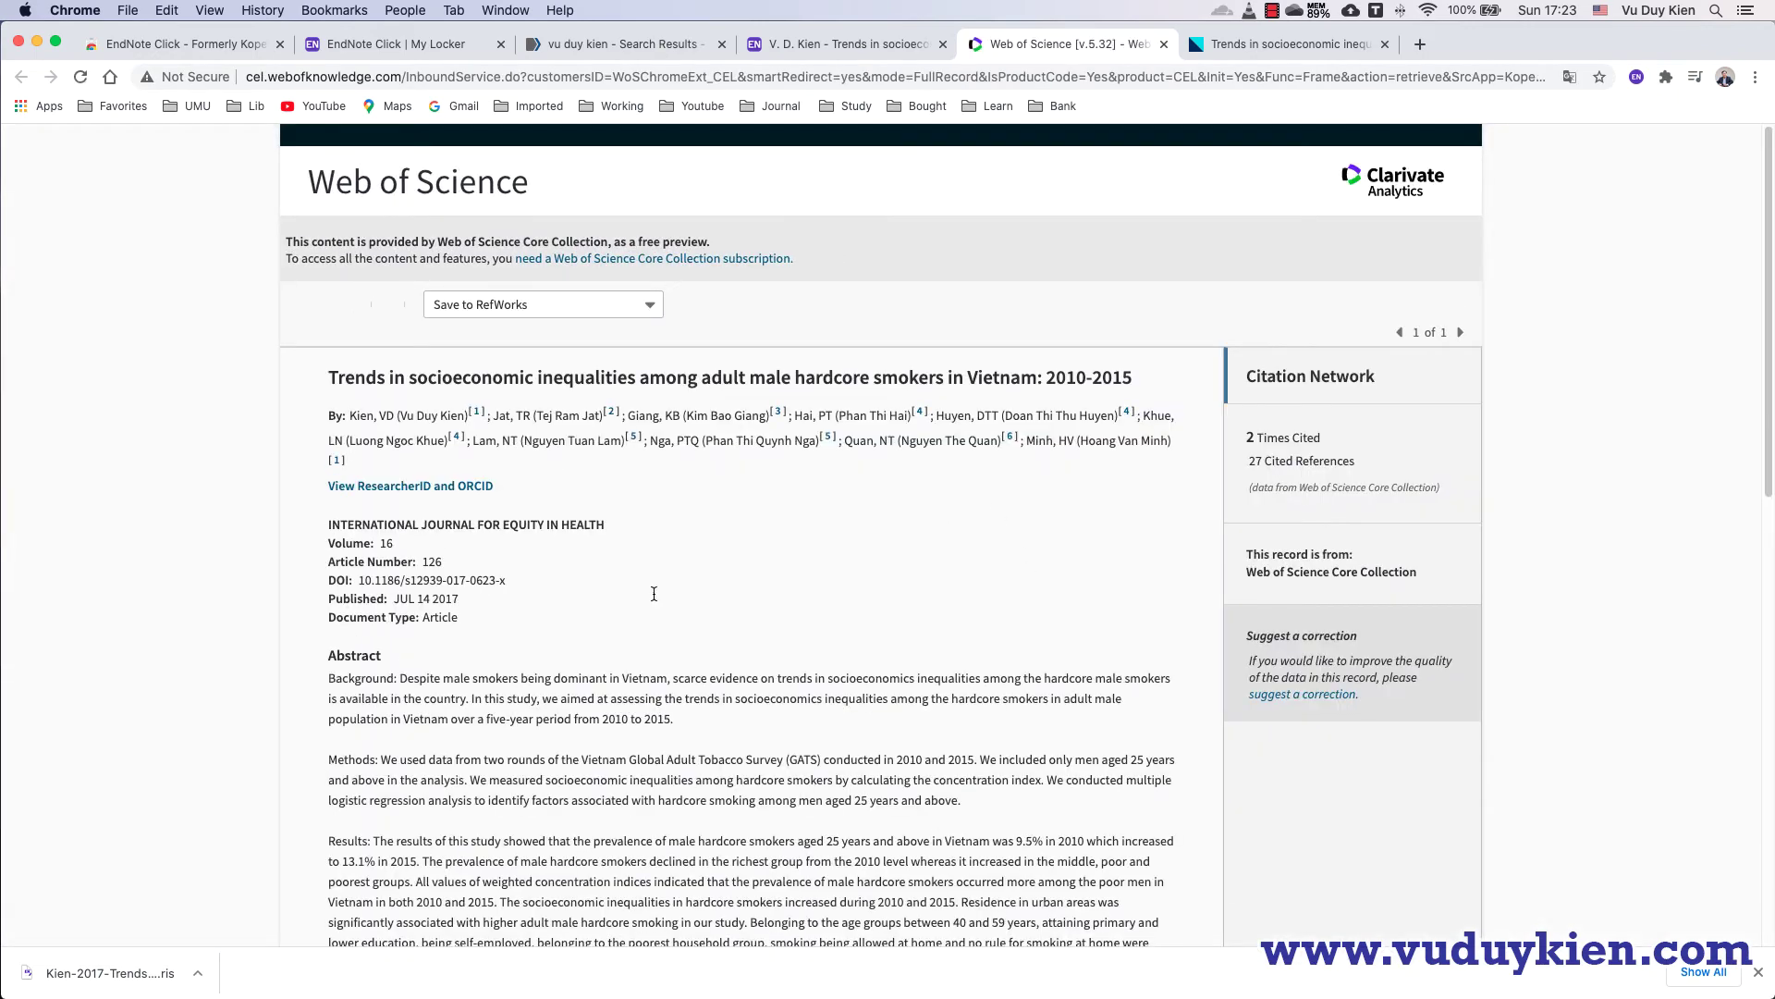
scroll(547, 462, down, 10)
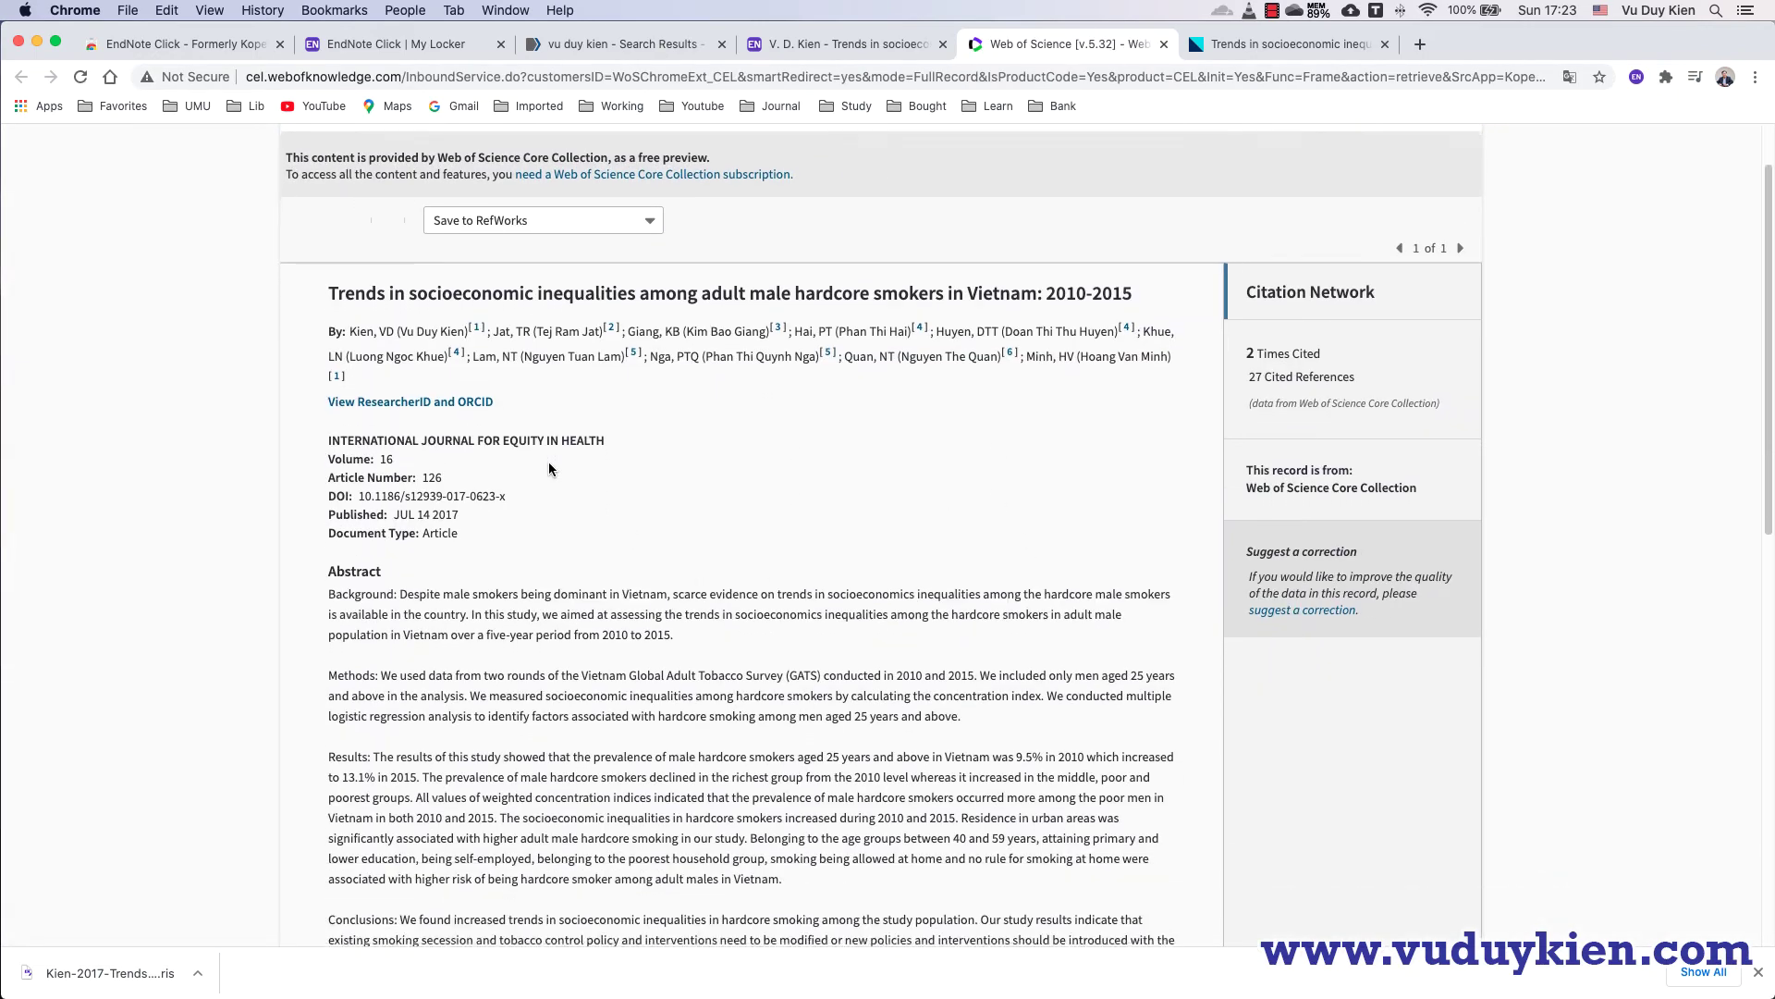
scroll(549, 467, down, 4)
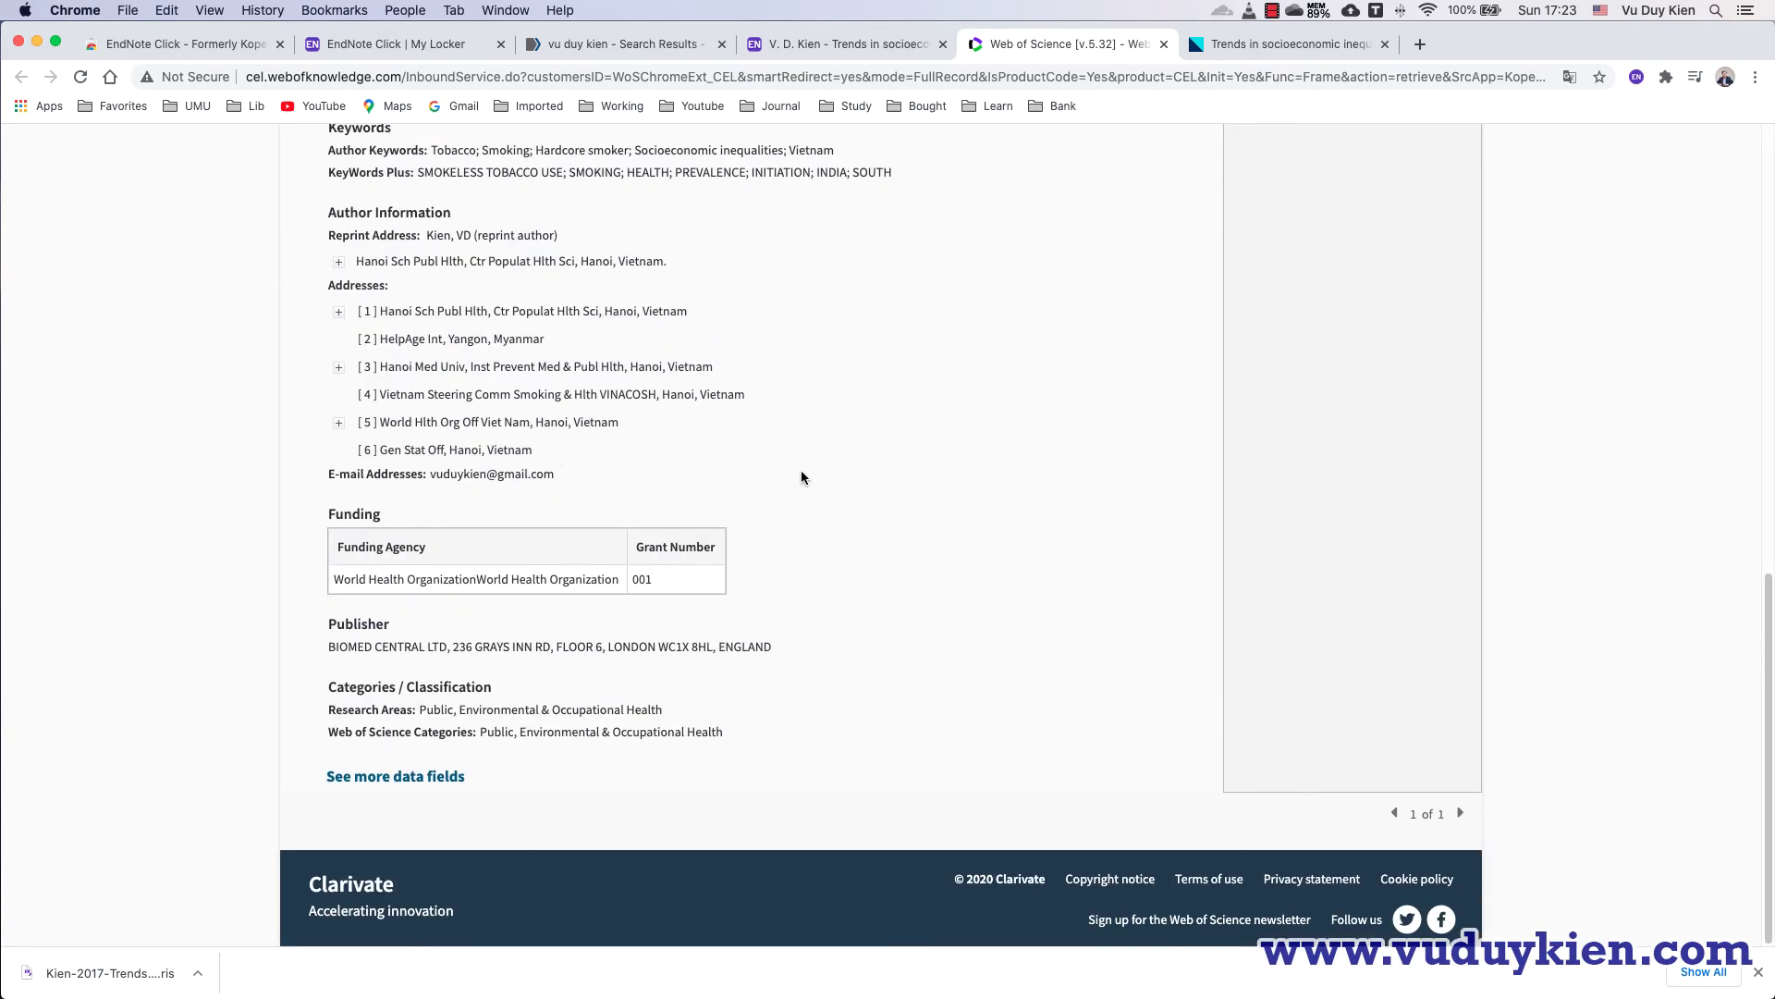
scroll(813, 478, up, 14)
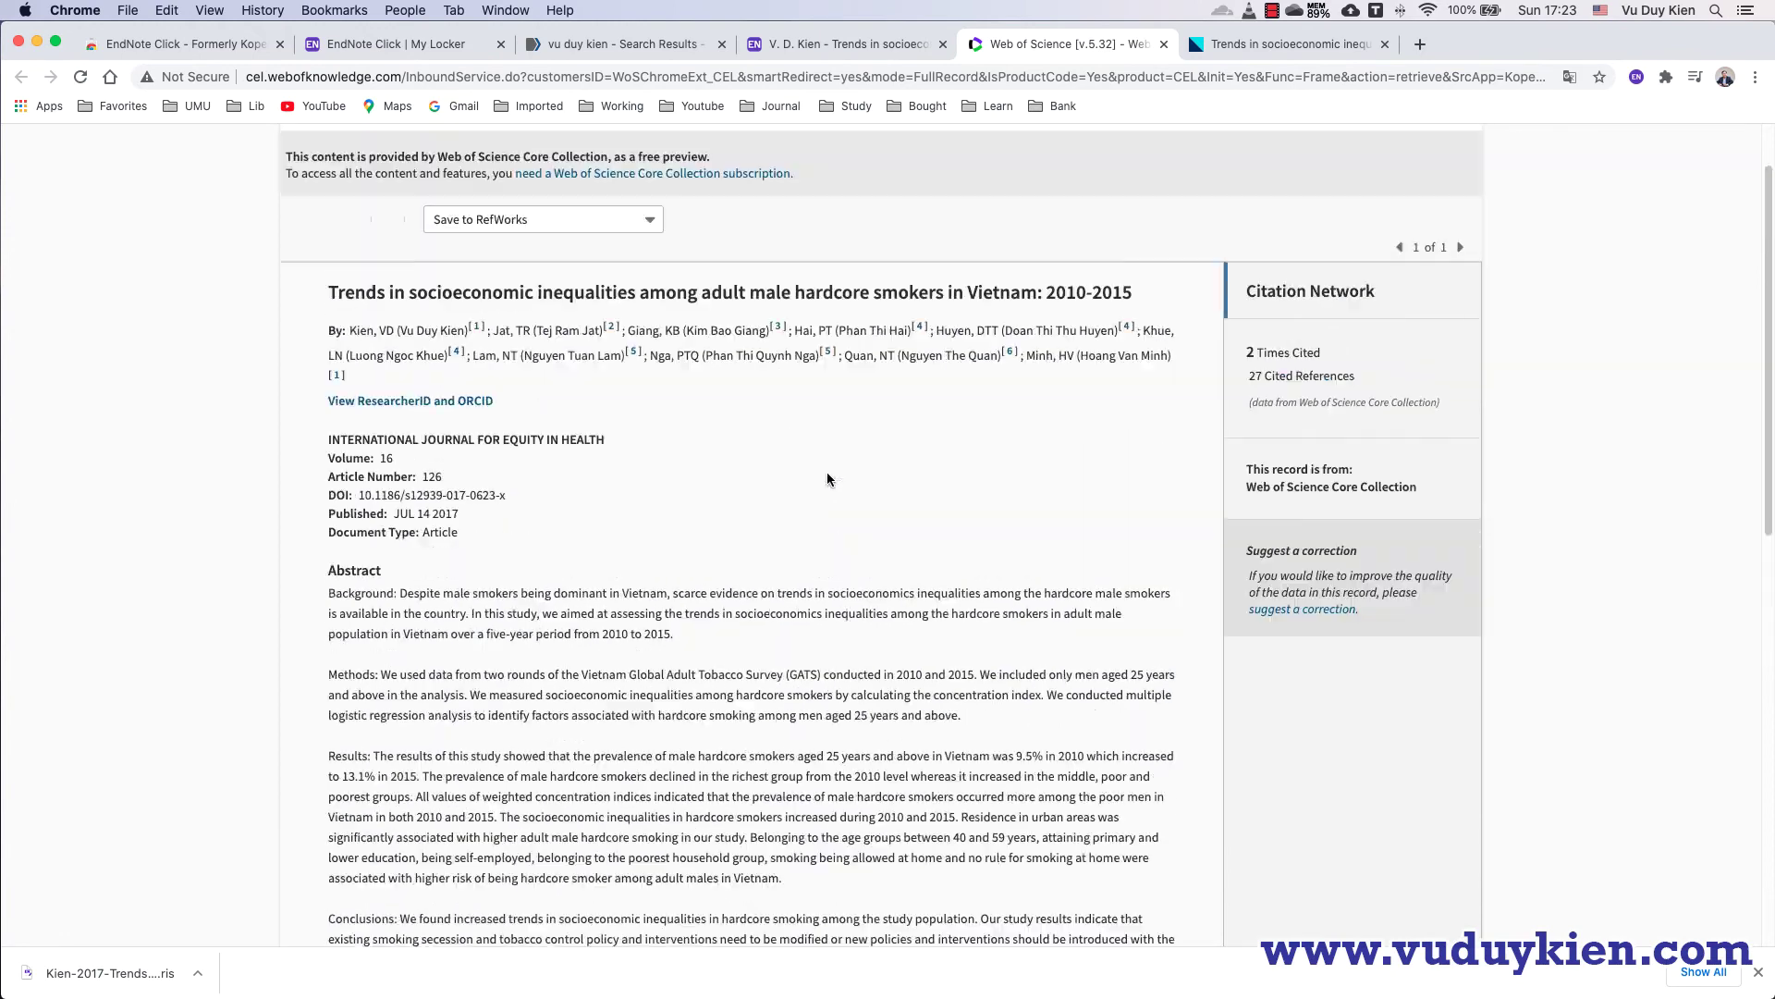
key(ctrl+shift+Tab)
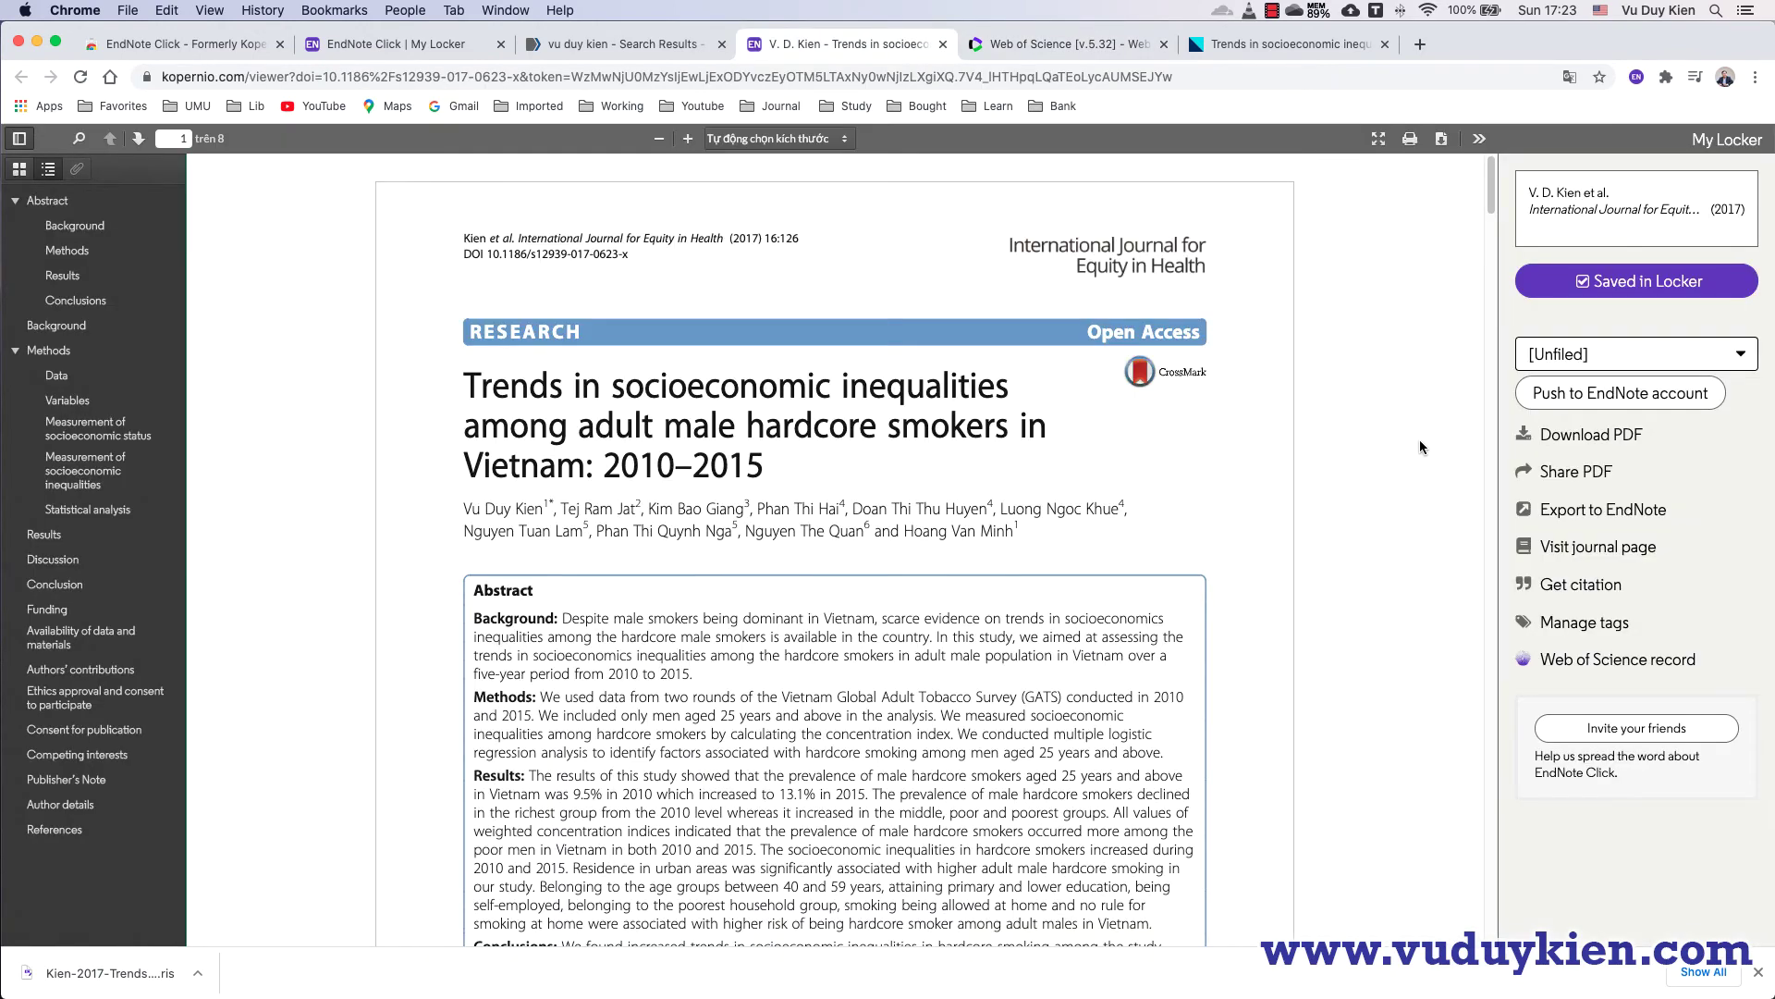
click(380, 47)
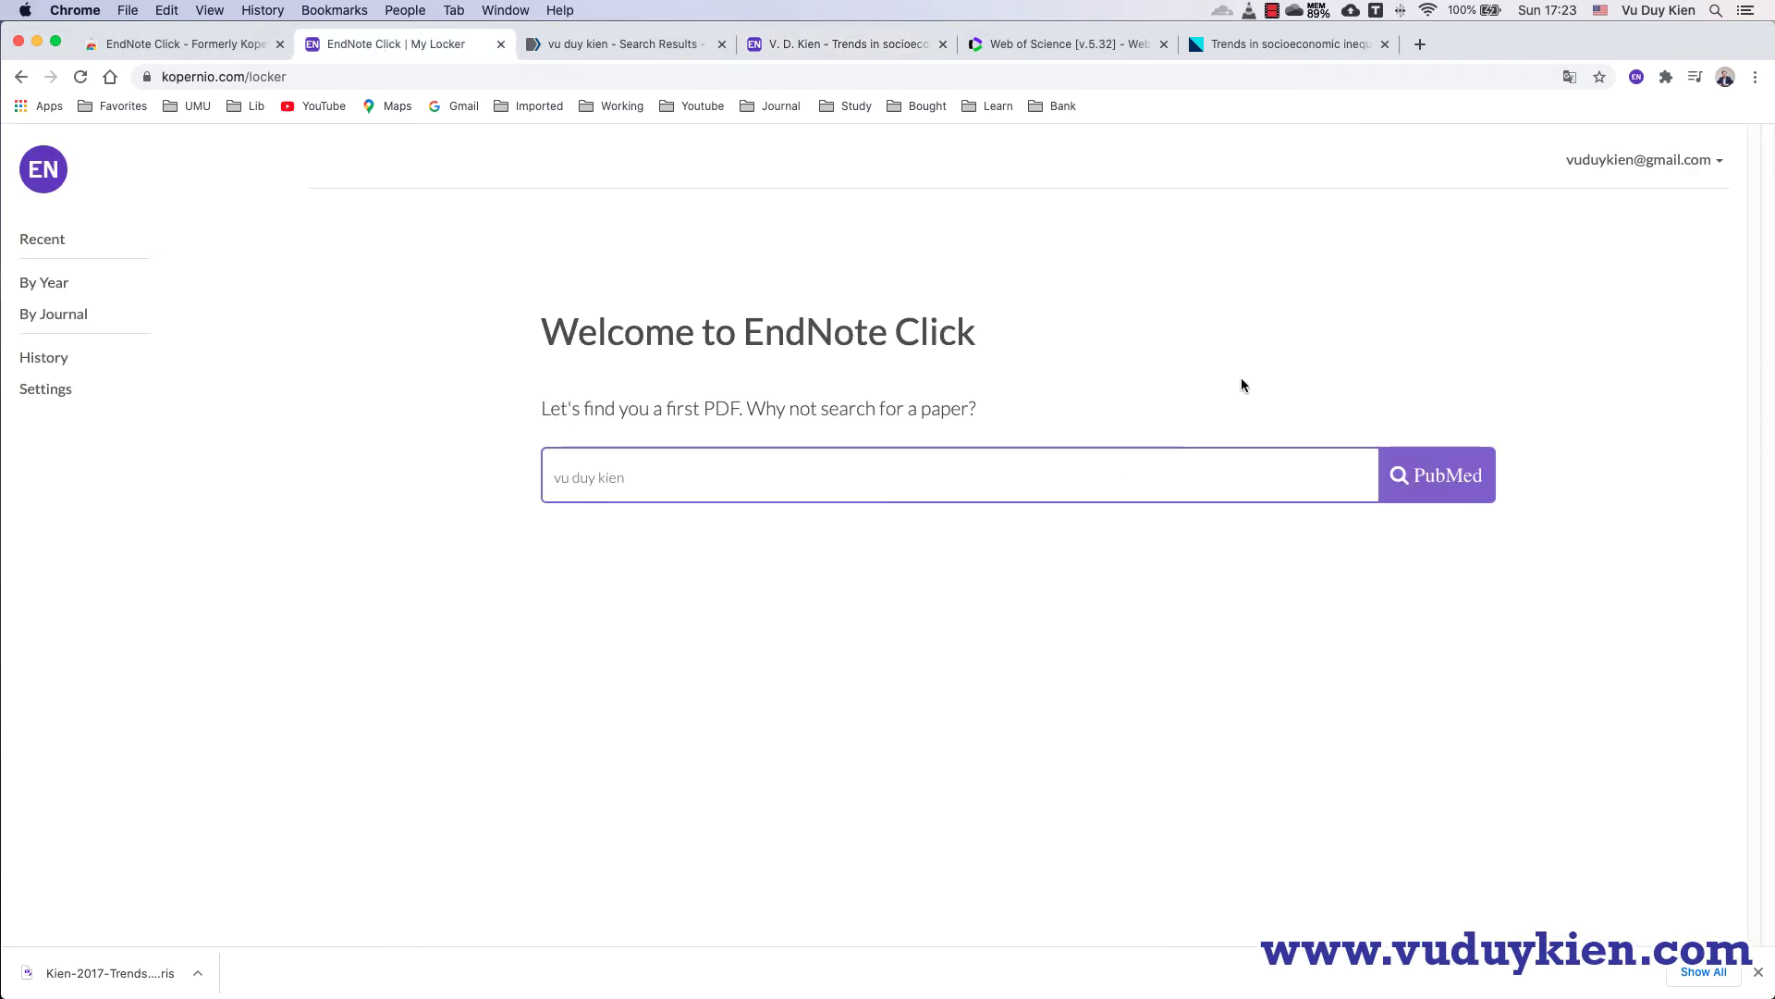
Open the PubMed website in a new browser tab through a Google search for "pubmed".
click(1421, 45)
text(pubmed)
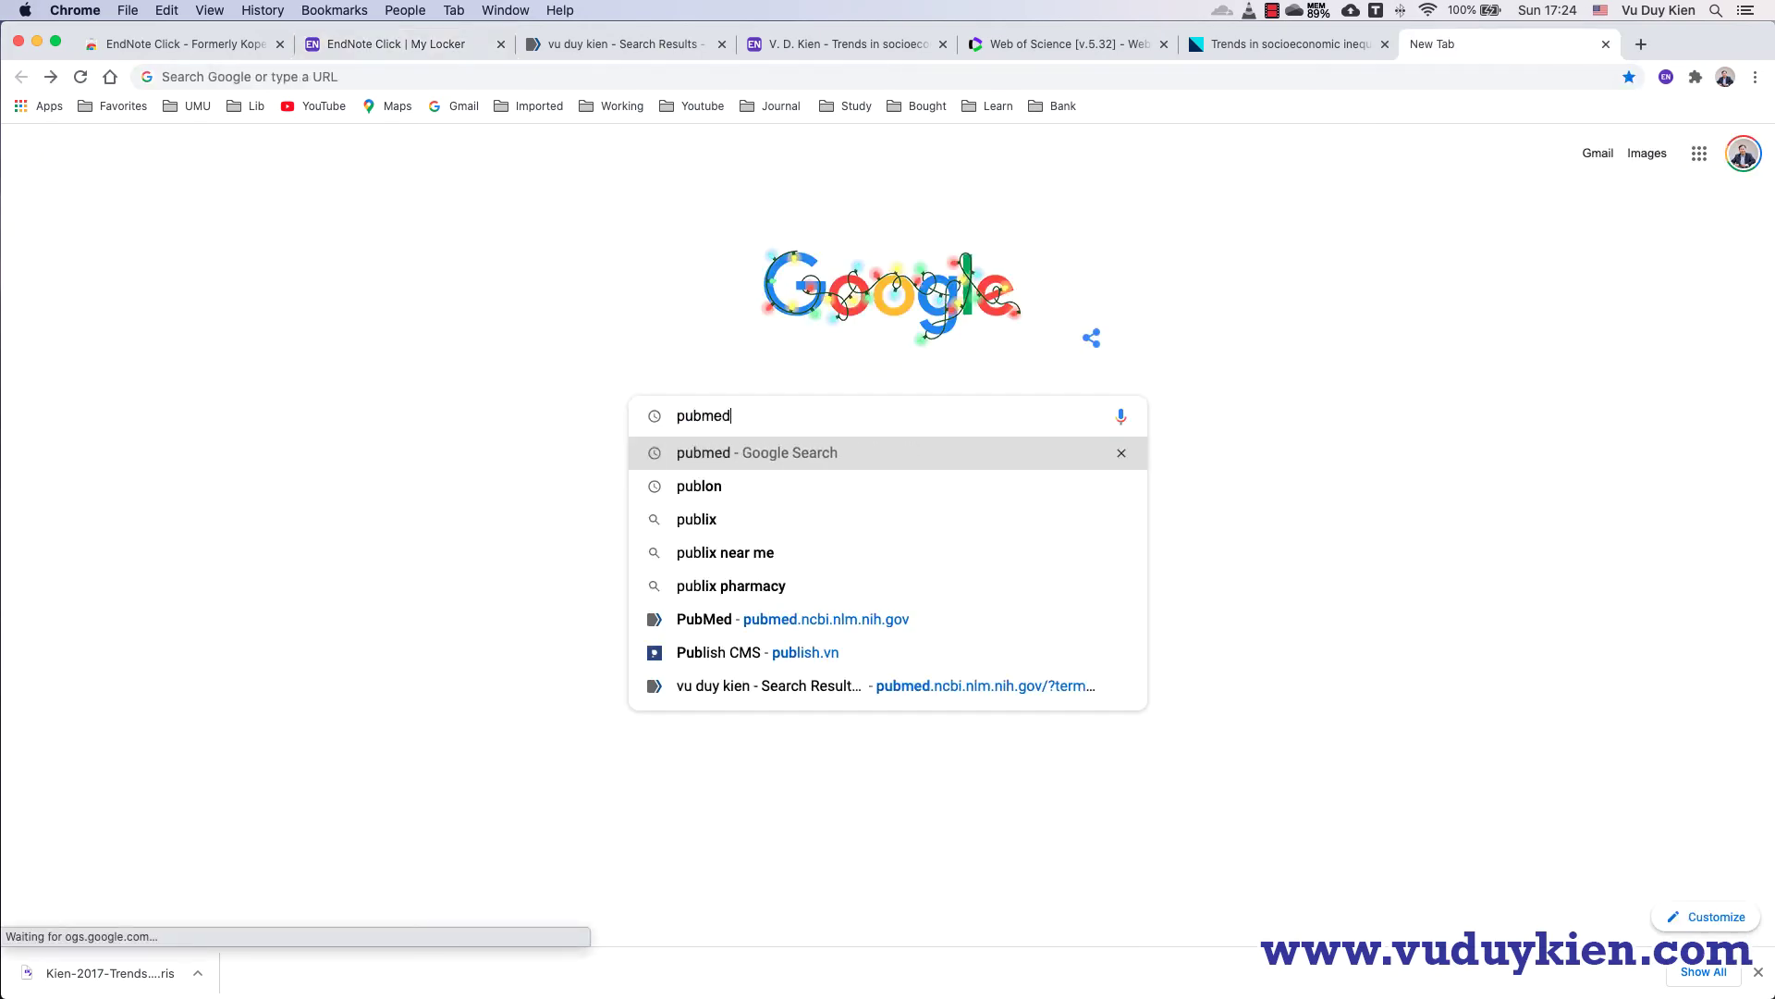
key(Return)
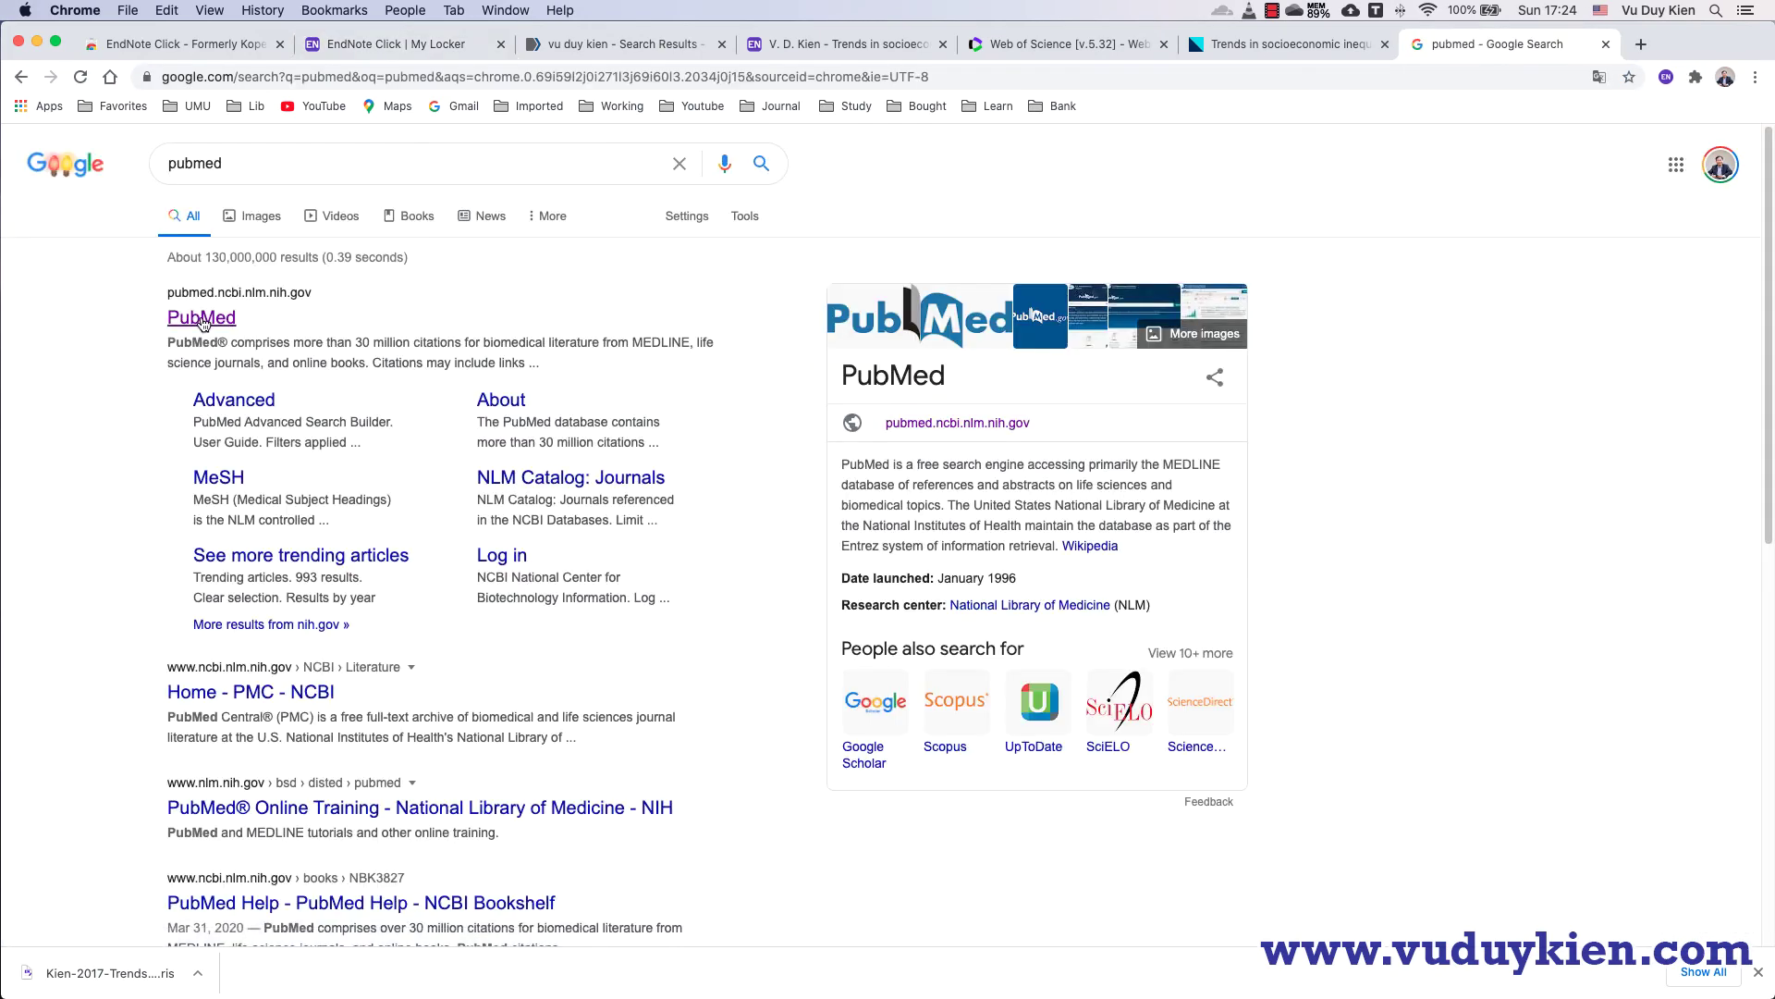
click(202, 320)
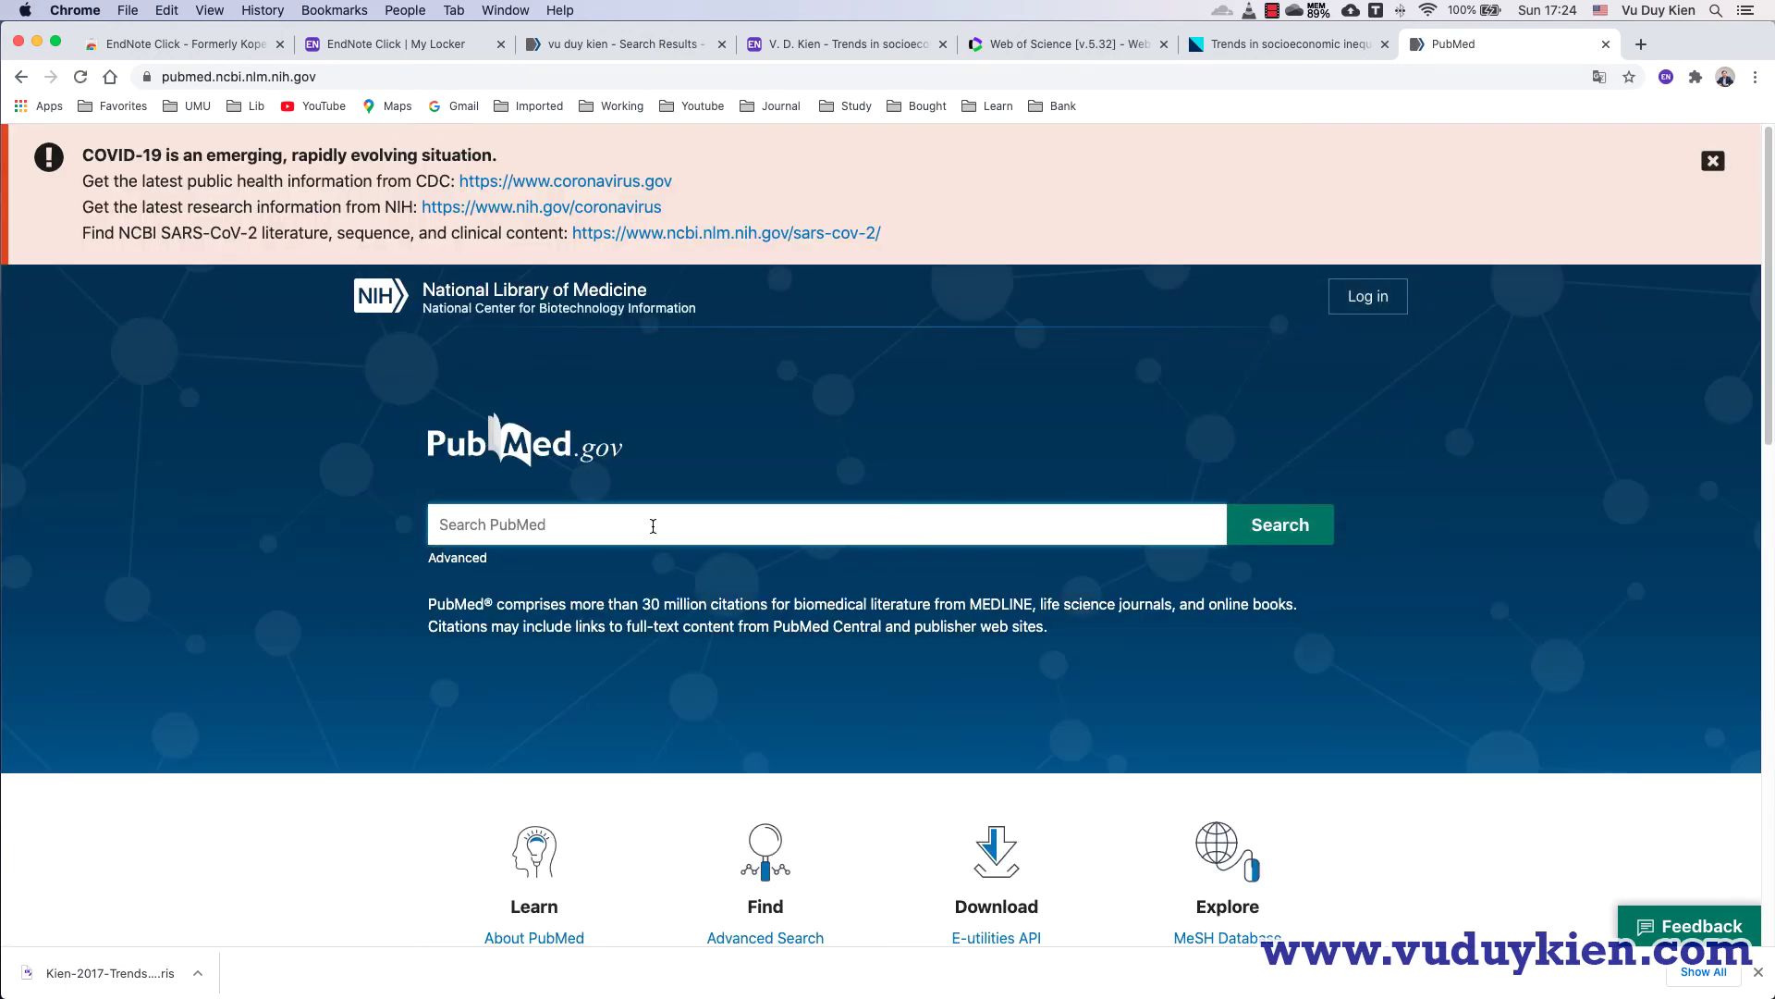
Search PubMed for the author's full name and examine which results offer a View PDF option.
text(vu duy kien)
key(Return)
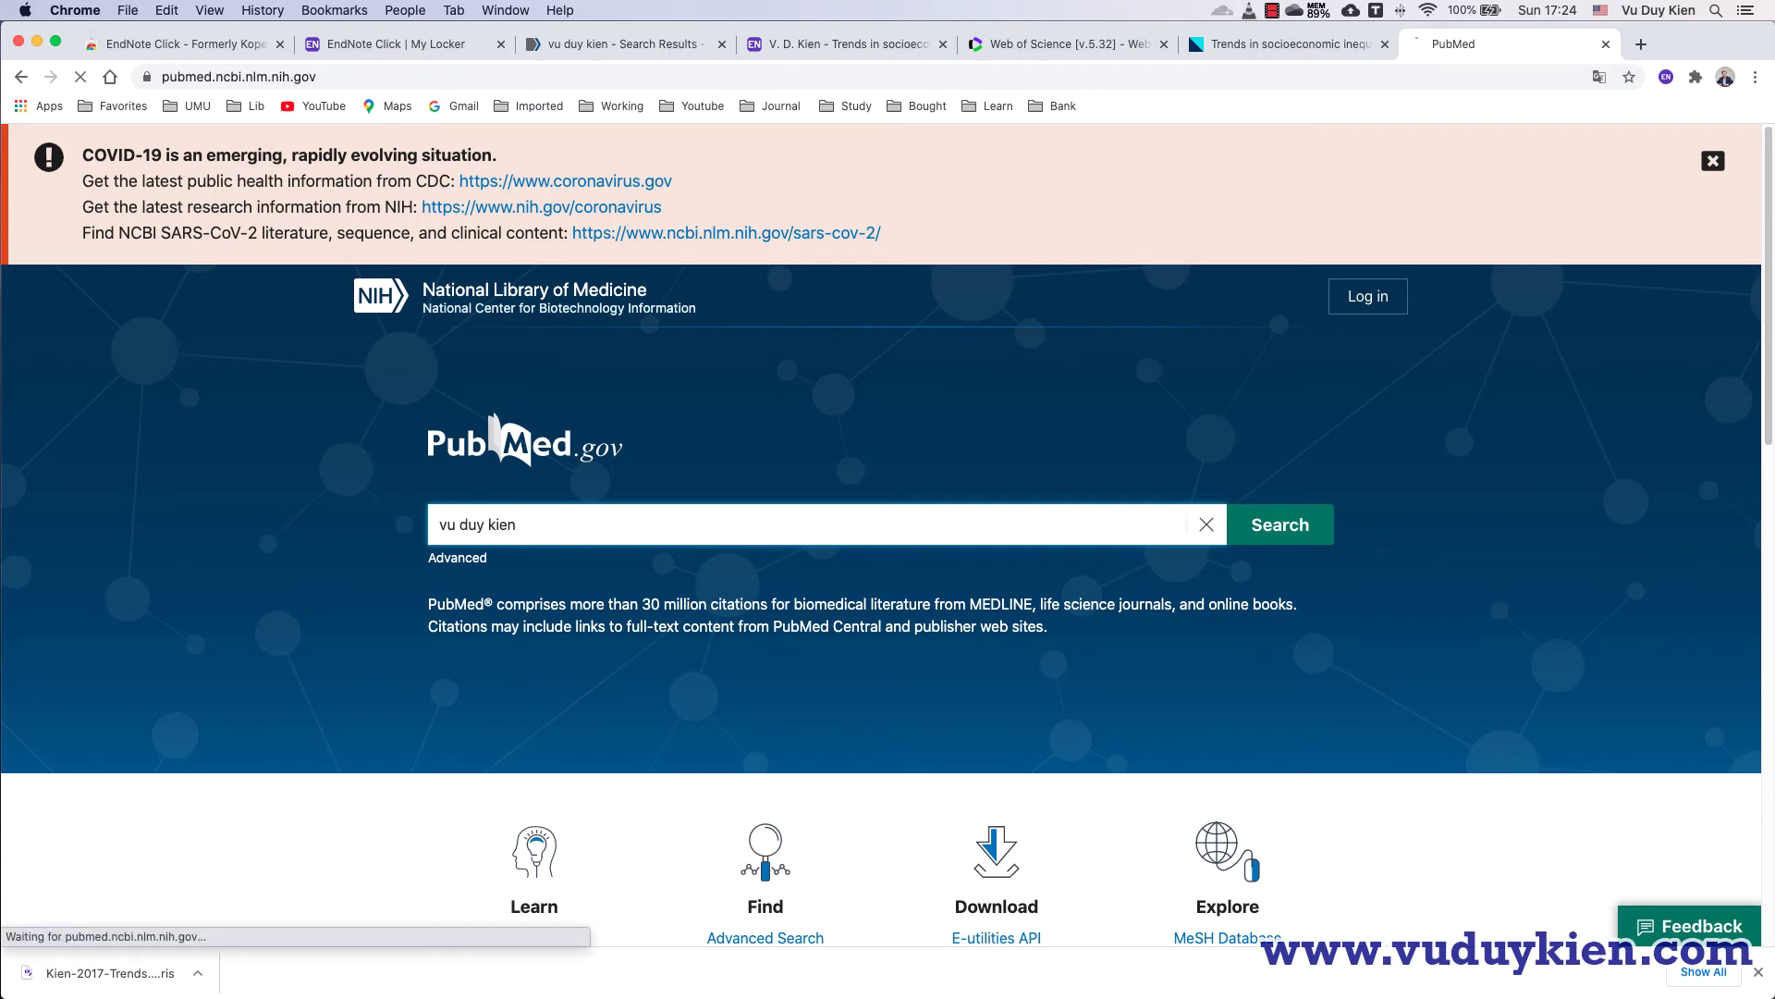
scroll(989, 745, down, 6)
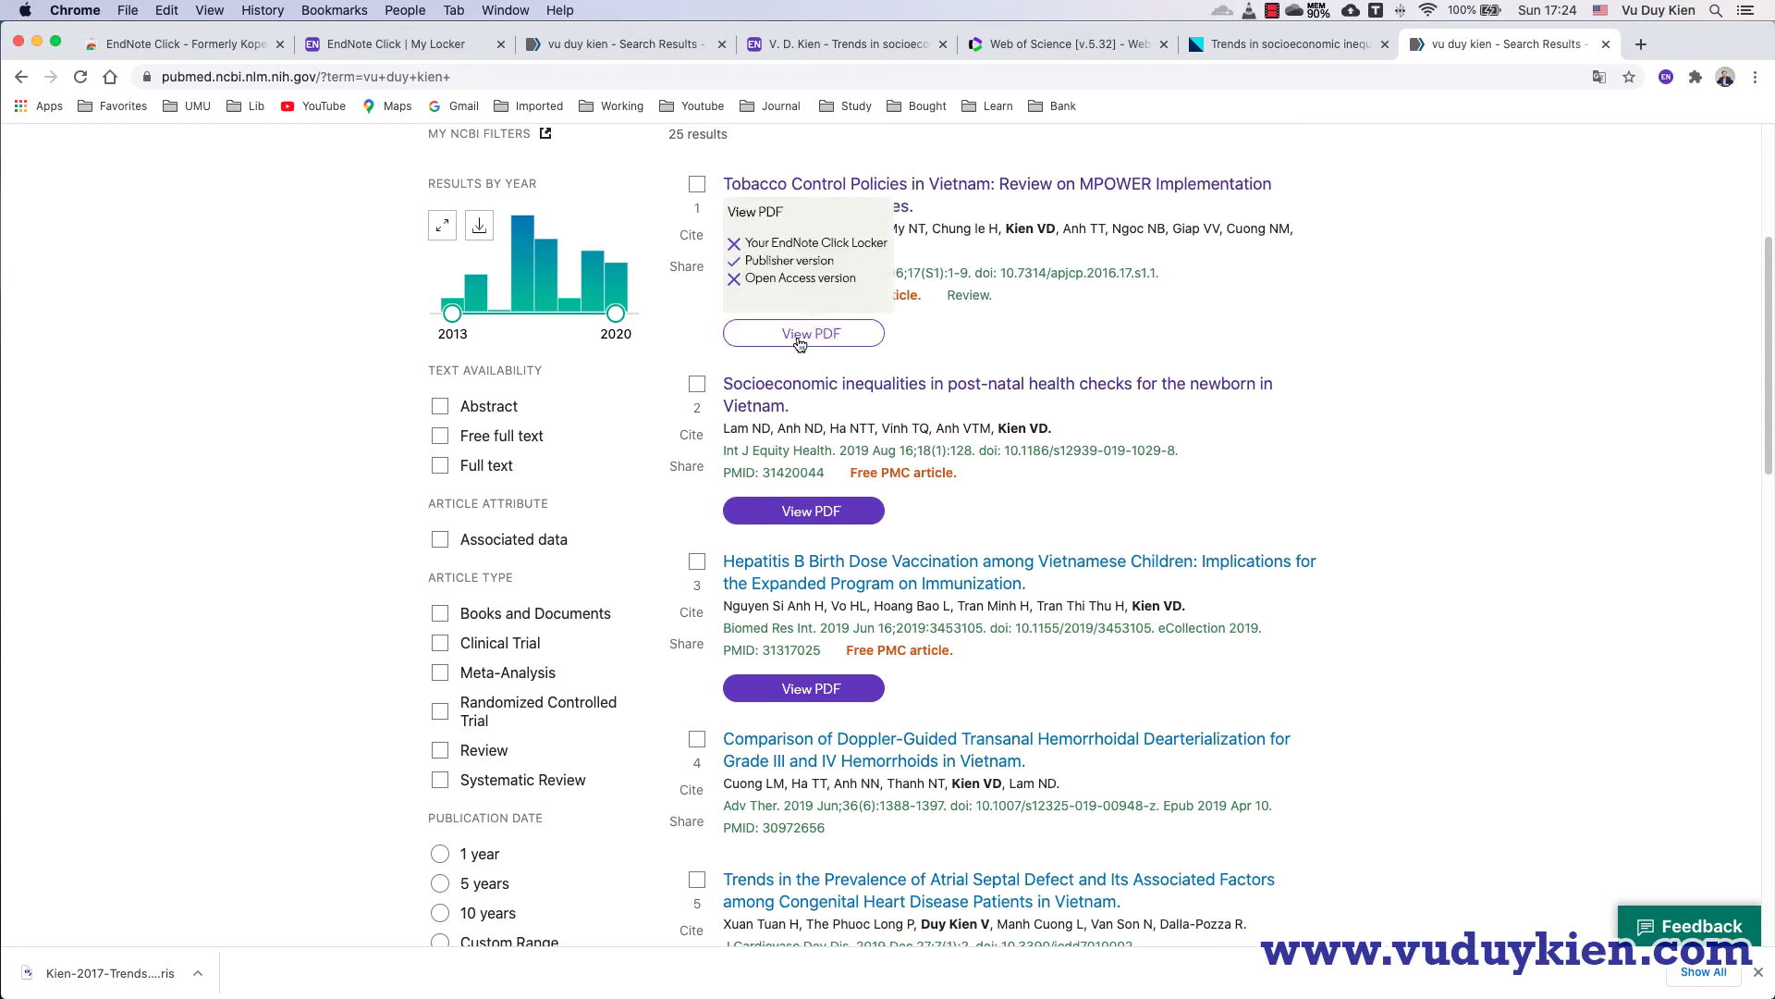
scroll(957, 687, down, 5)
scroll(773, 444, up, 10)
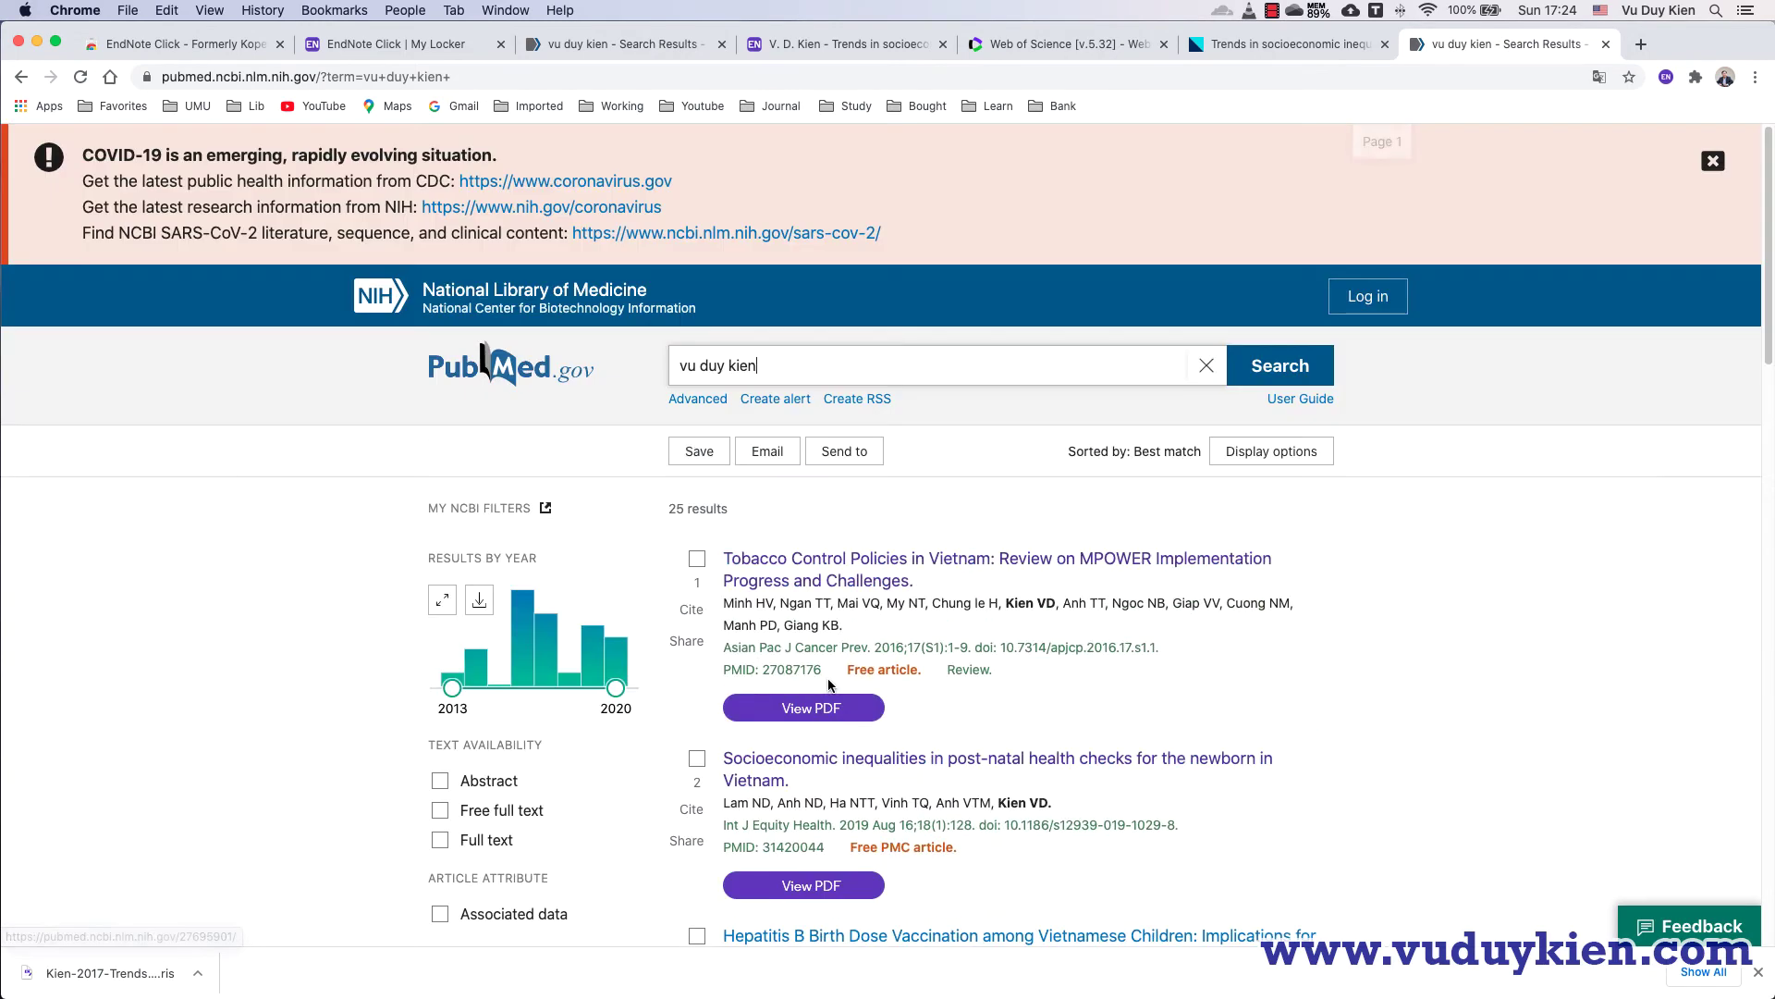
Replace the author's name in the PubMed search with "breast cancer", run it and look through the results for available PDFs.
drag(760, 366, 616, 368)
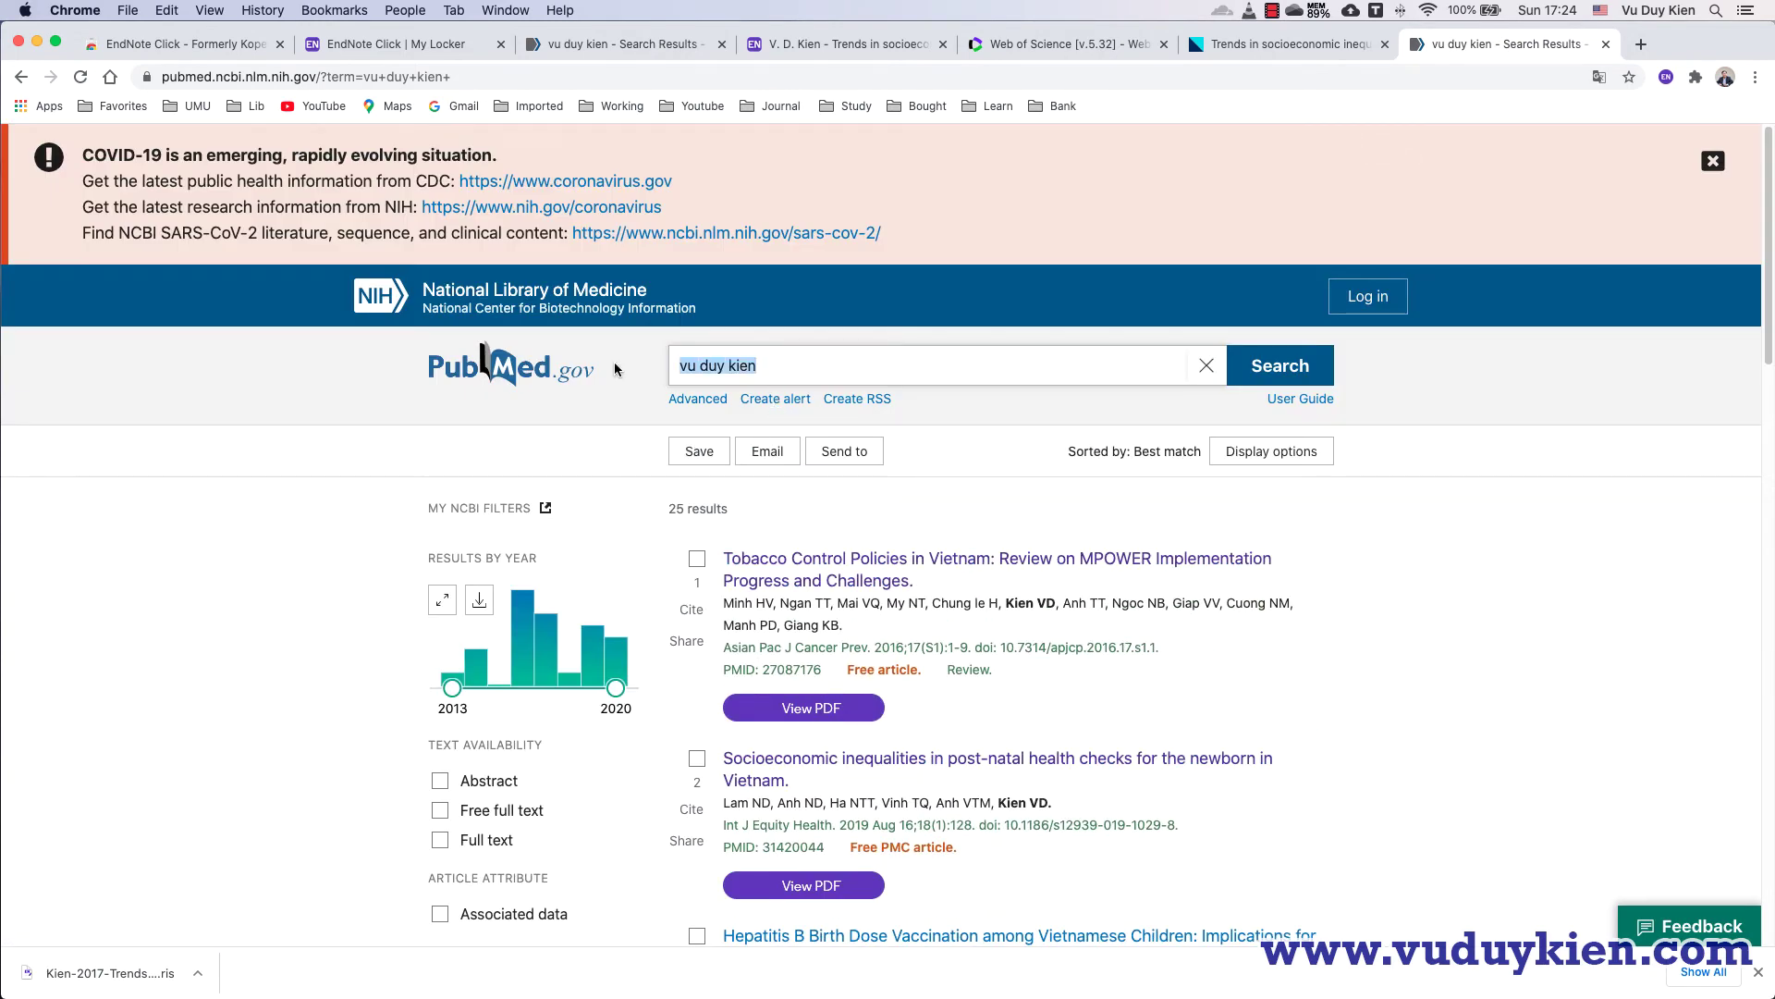
text(brea)
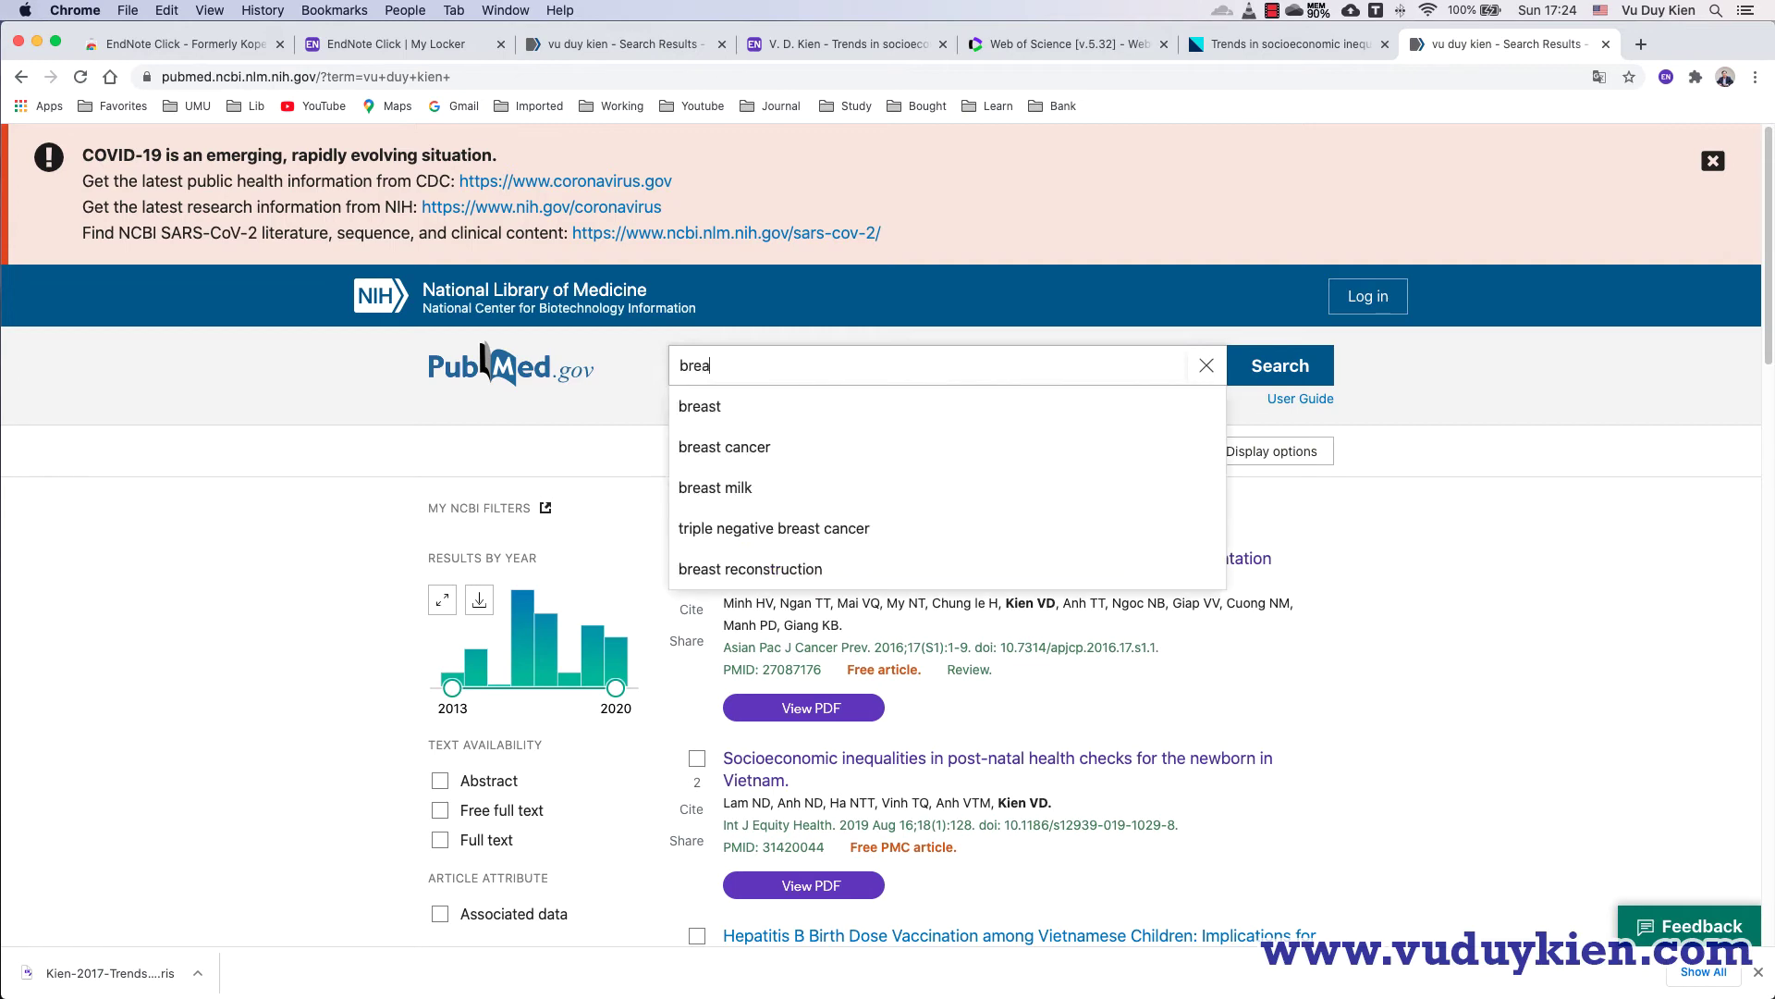
text(st cancer)
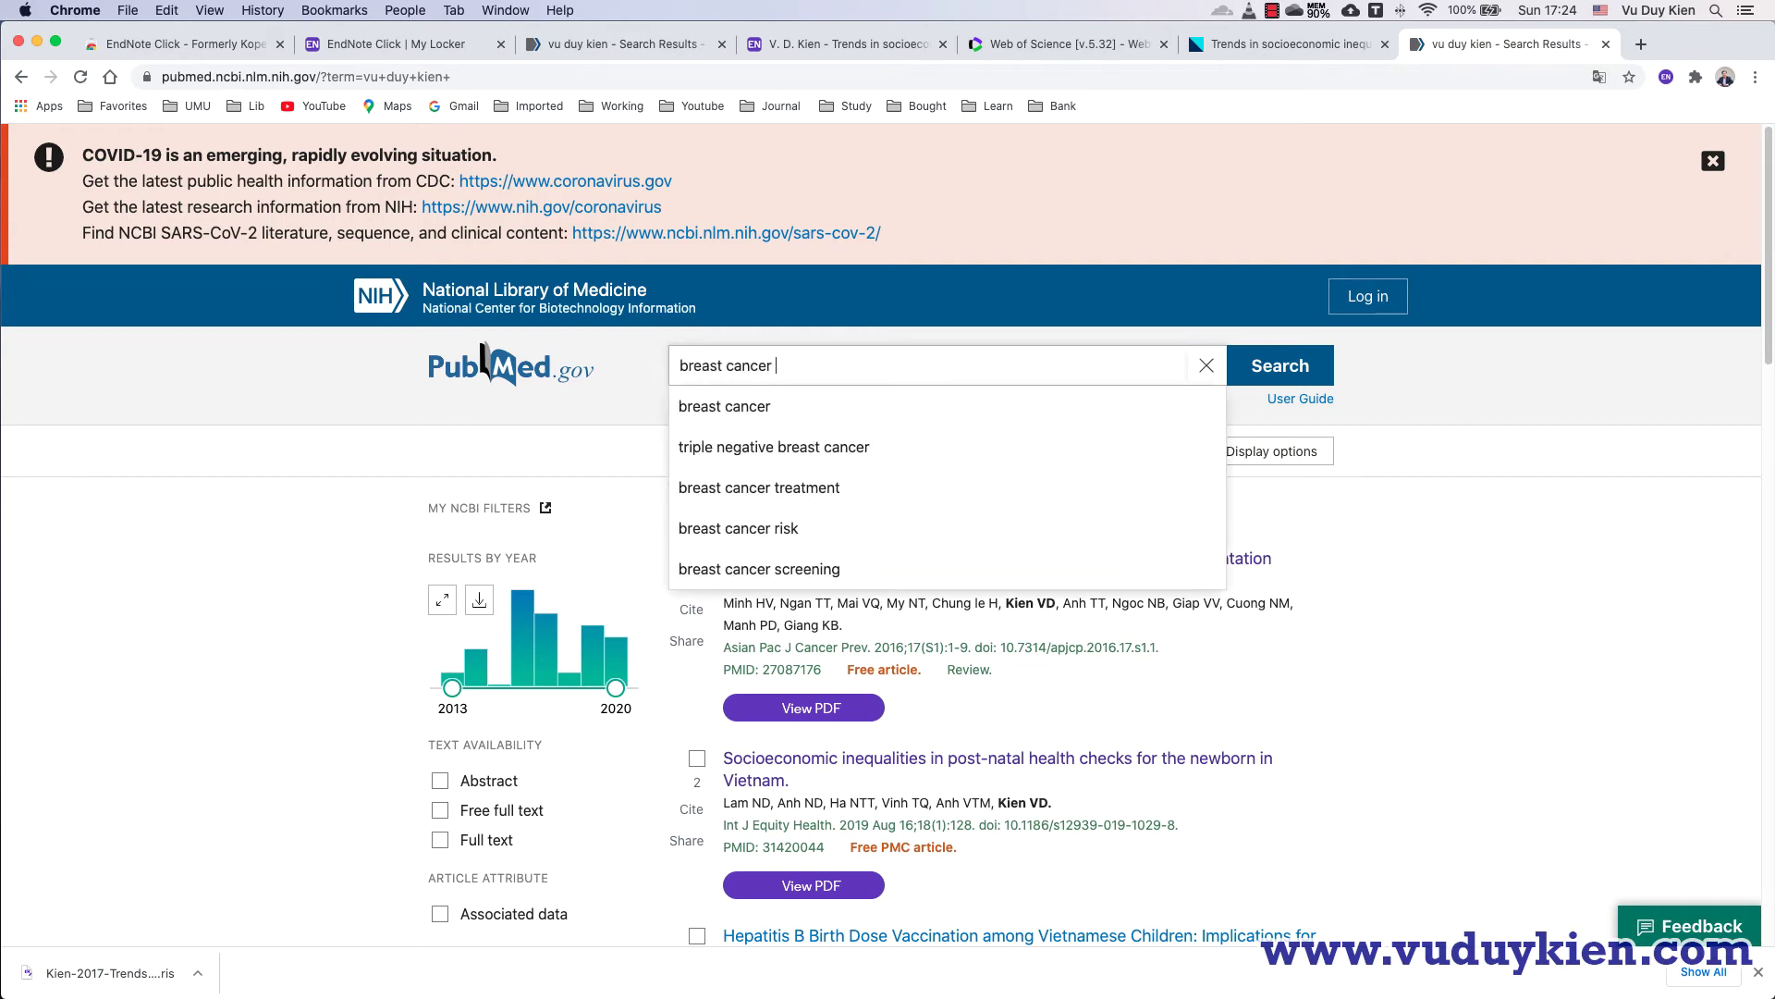
key(Return)
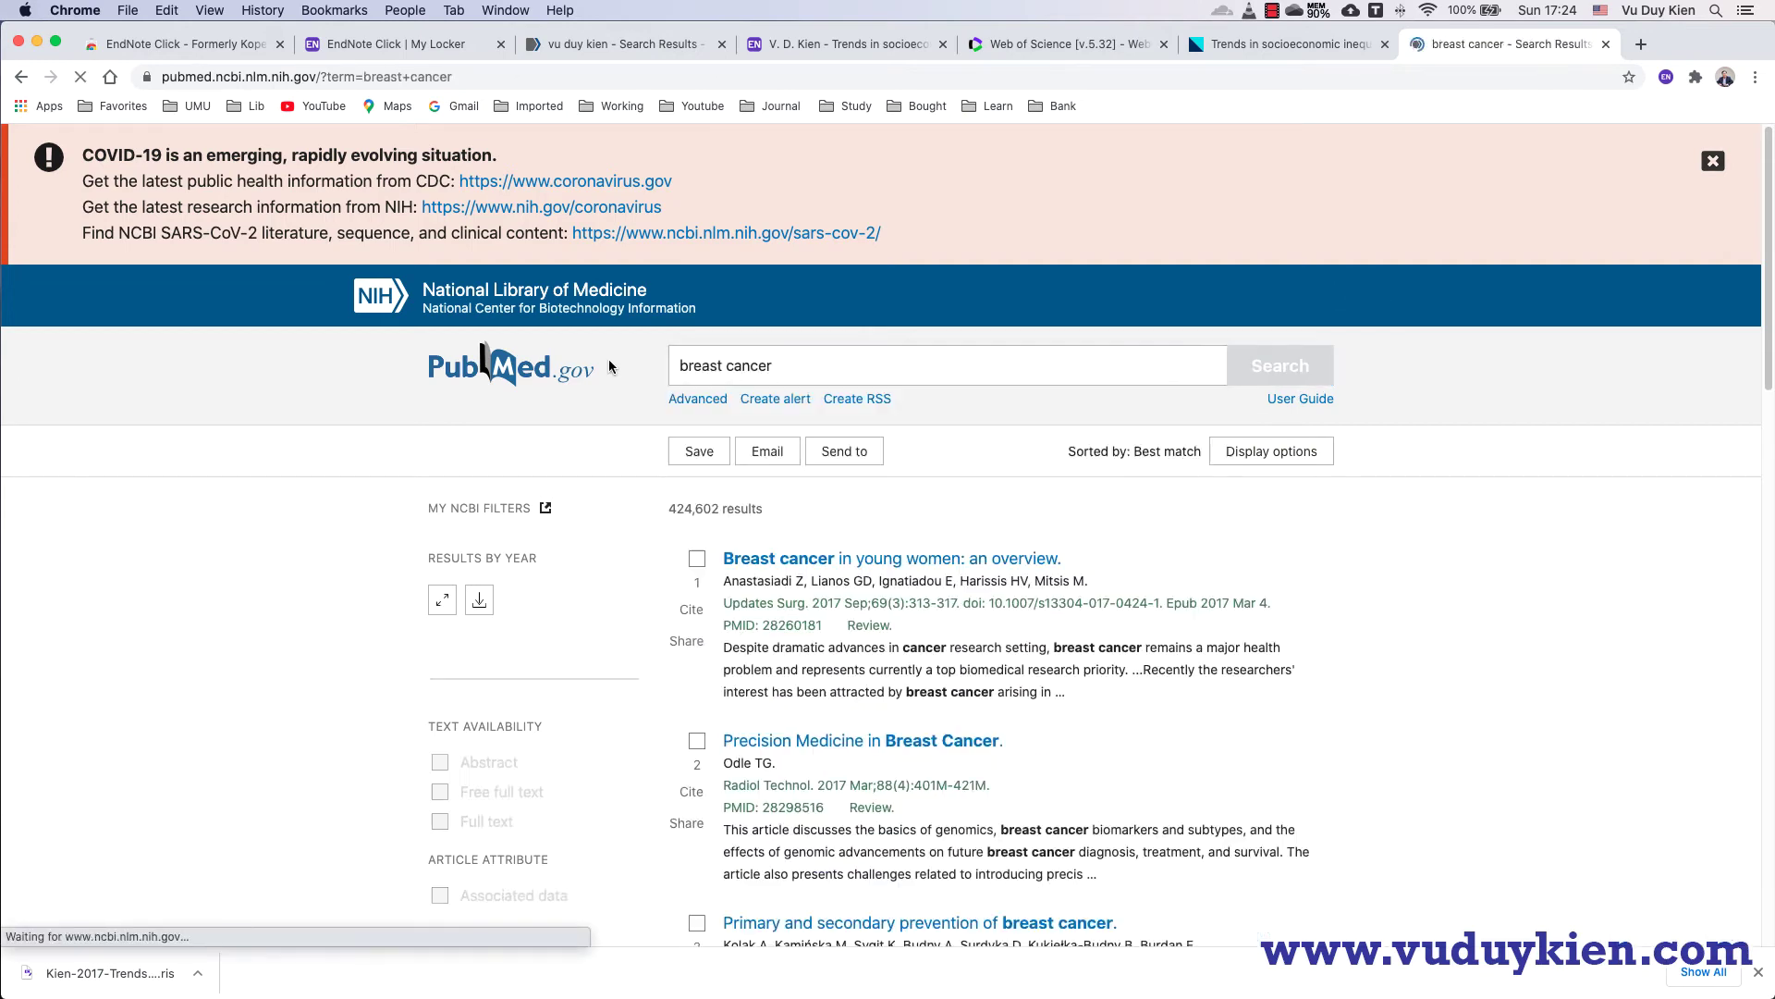
scroll(1269, 638, down, 5)
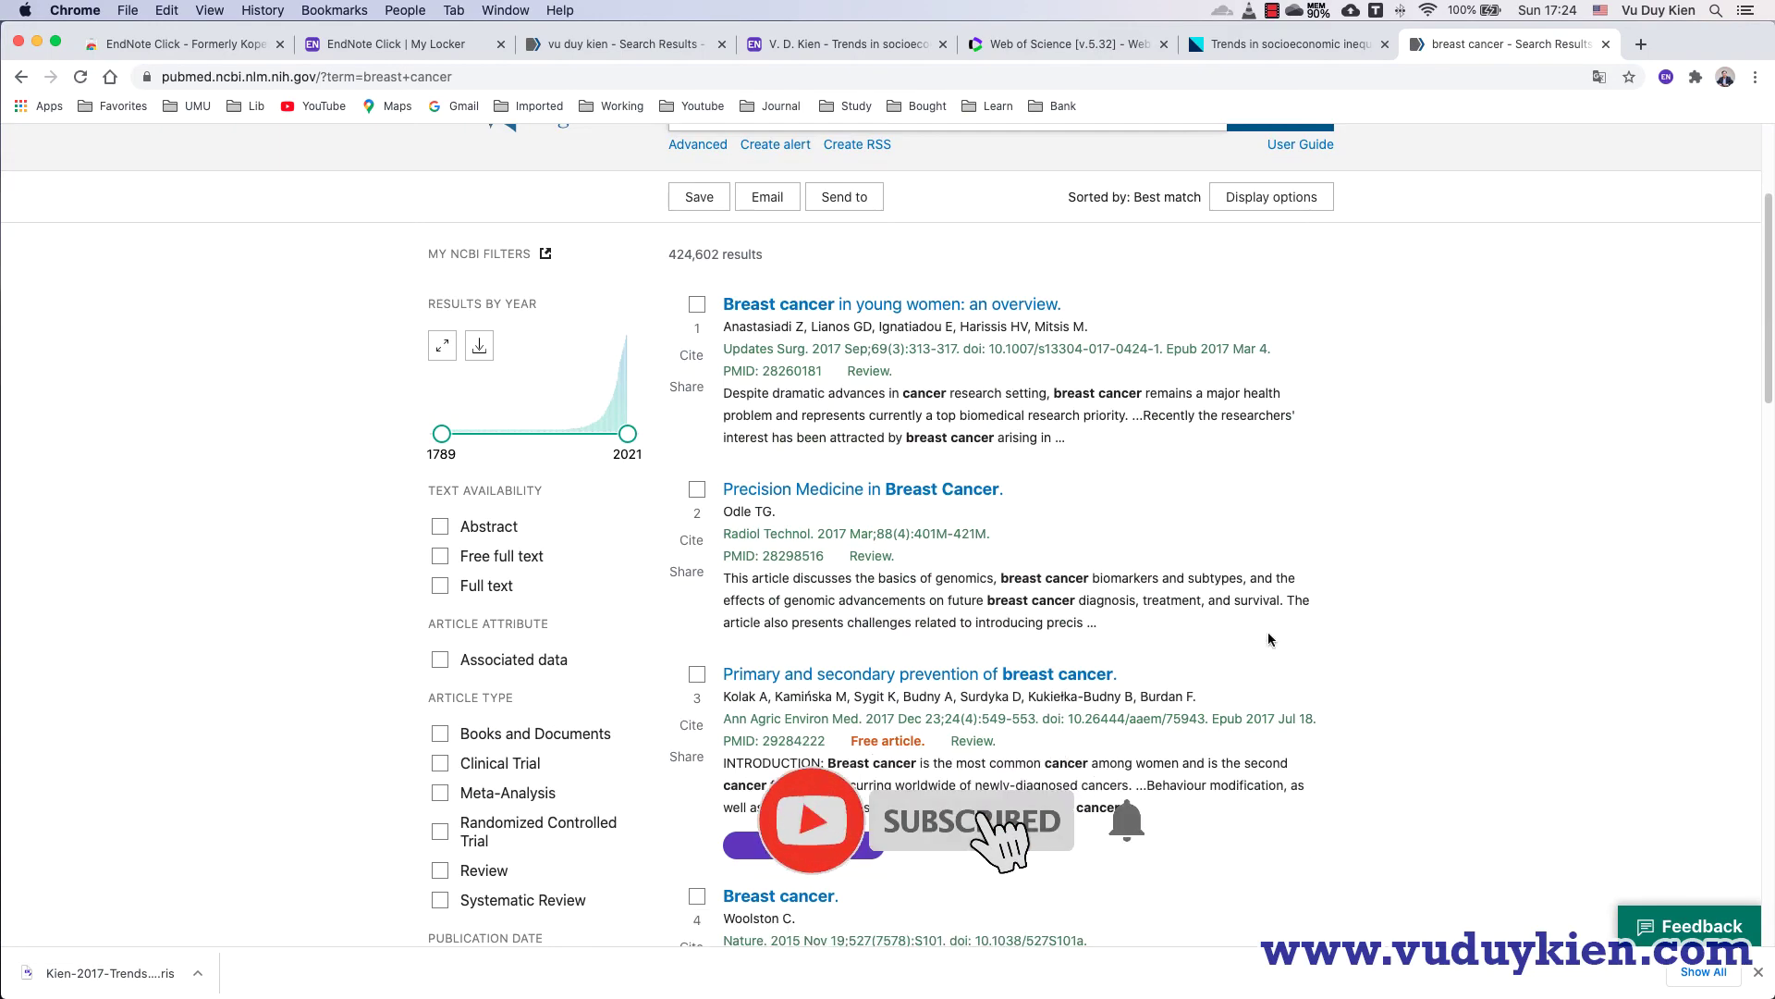